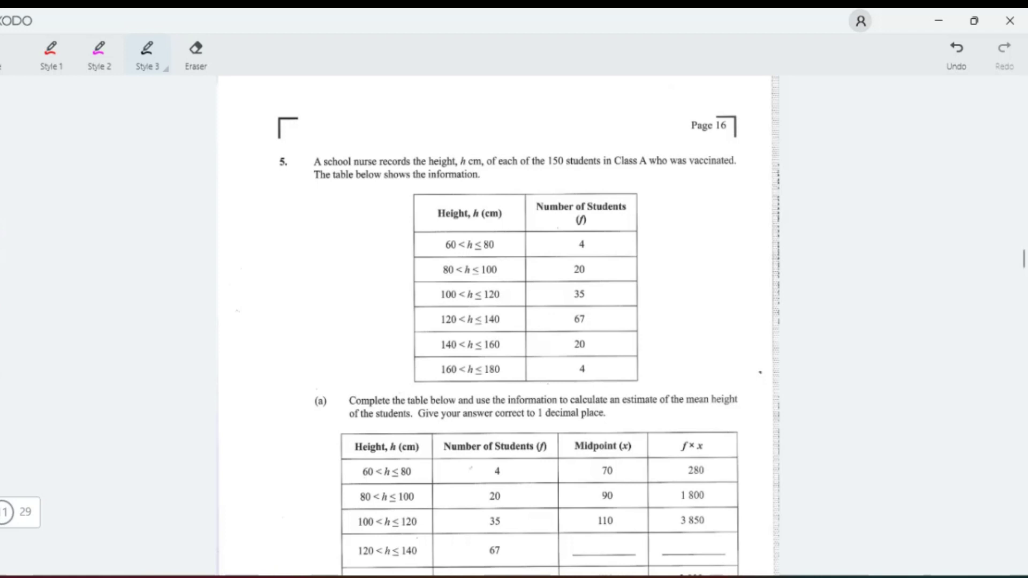
Step: Mark the frequency and midpoint columns, then compute 67 × 130 = 8710 on the calculator
scroll(478, 245, down, 2)
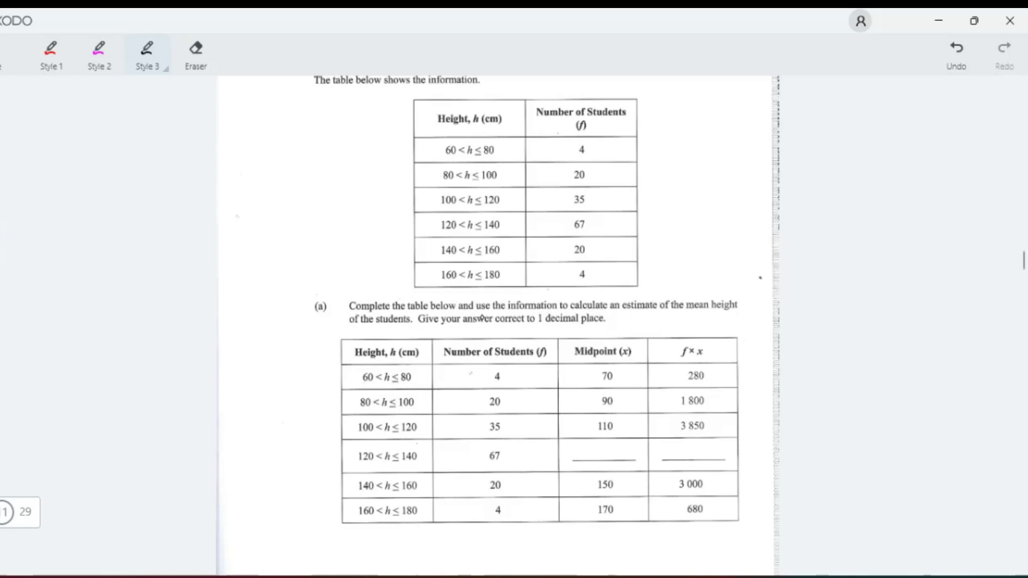
scroll(488, 329, down, 2)
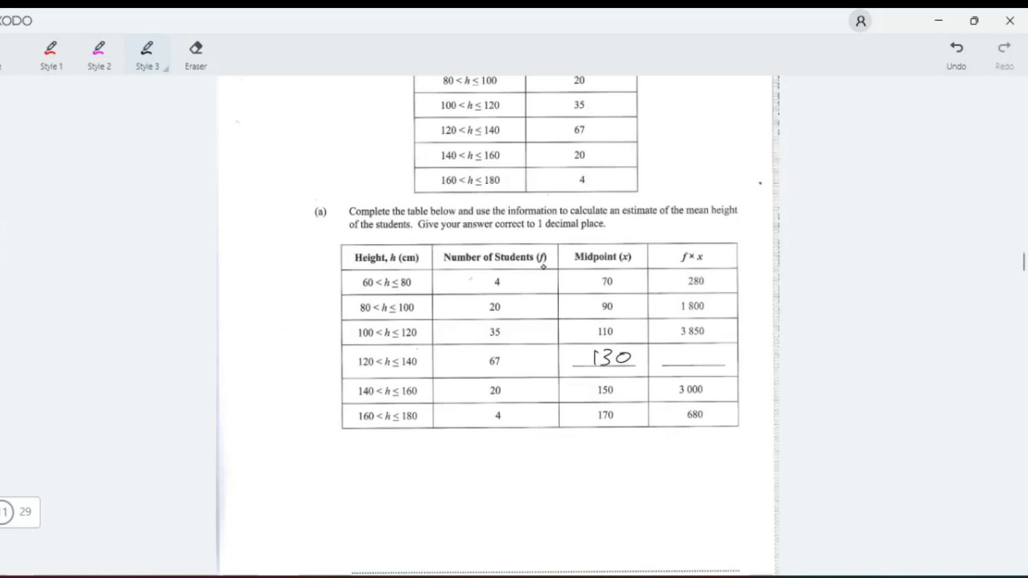
mouse_move(540, 245)
mouse_down()
mouse_move(542, 236)
mouse_move(586, 245)
mouse_up()
key(alt+Tab)
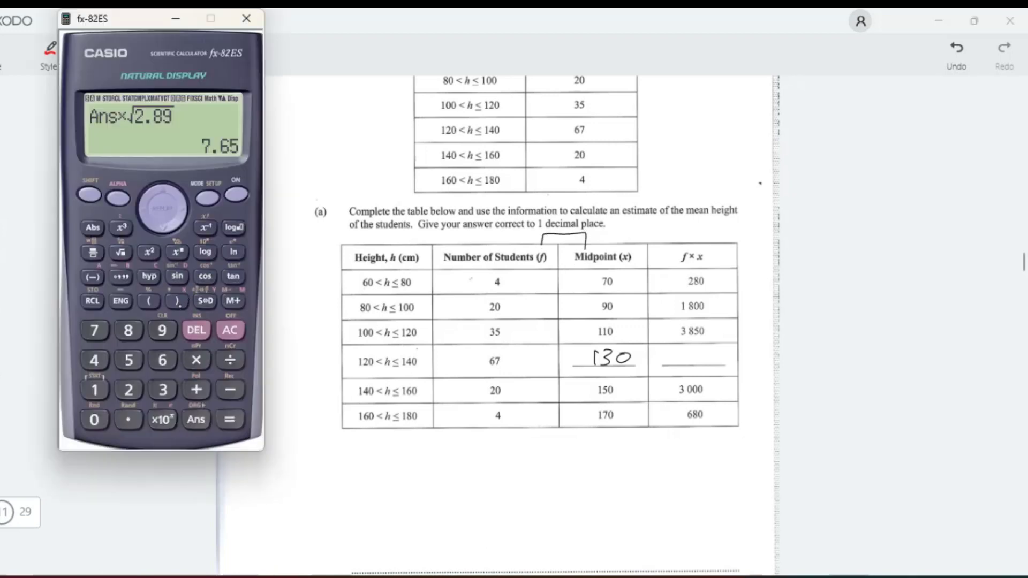
text(67)
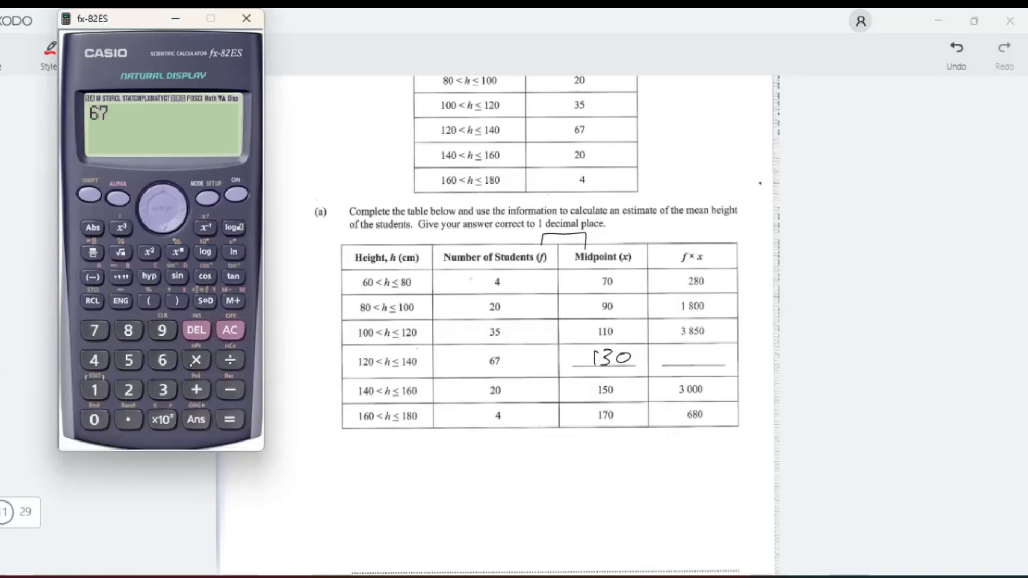
click(196, 361)
click(94, 390)
click(163, 390)
click(95, 420)
click(230, 420)
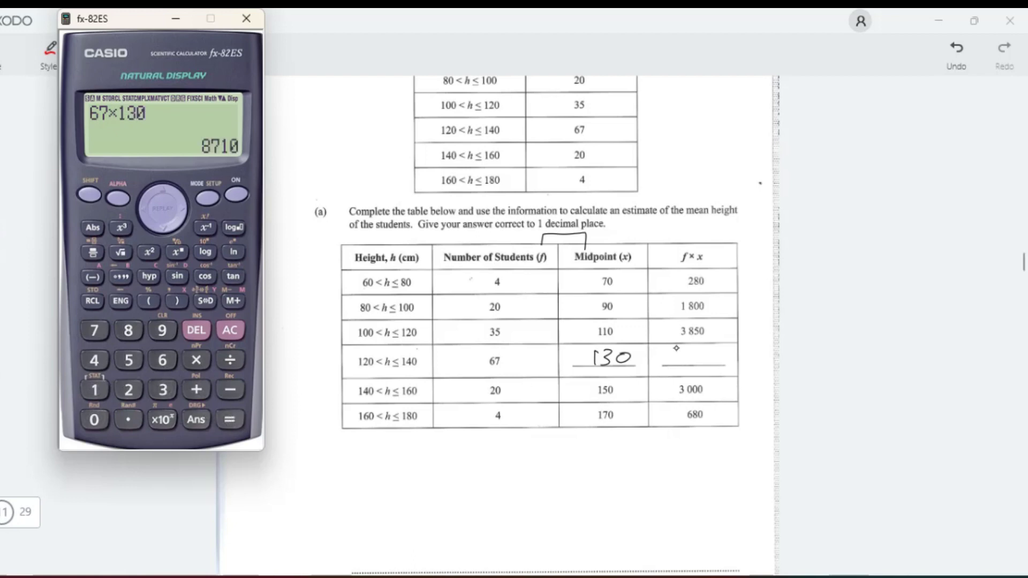
Step: Handwrite 8710 in the 120–140 row's f×x cell, redrawing misdrawn strokes
click(676, 350)
mouse_move(680, 351)
mouse_down()
mouse_move(688, 366)
mouse_move(703, 363)
mouse_up()
key(ctrl+z)
mouse_move(715, 349)
mouse_down()
mouse_move(671, 349)
mouse_move(682, 357)
mouse_up()
key(ctrl+z)
key(ctrl+z)
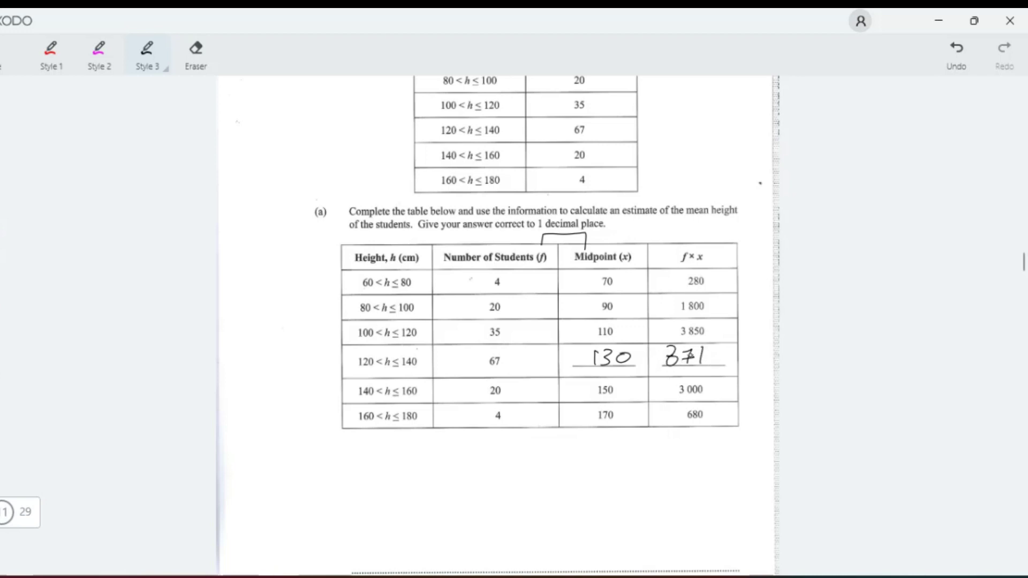
drag(716, 358, 718, 348)
click(460, 576)
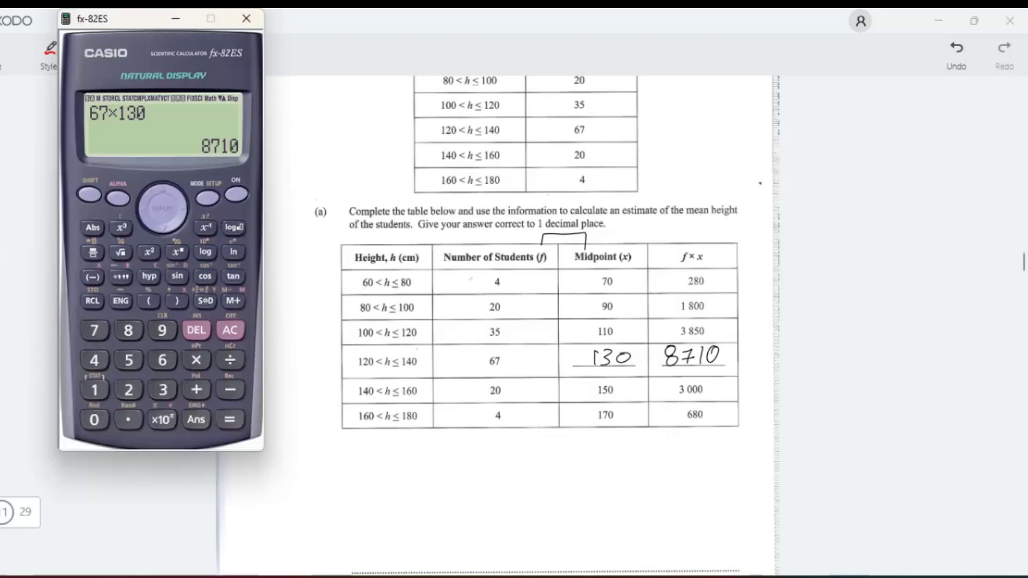
Step: Handwrite the mean formula x̄ = Σfx/Σf below the table
click(821, 409)
scroll(820, 410, down, 3)
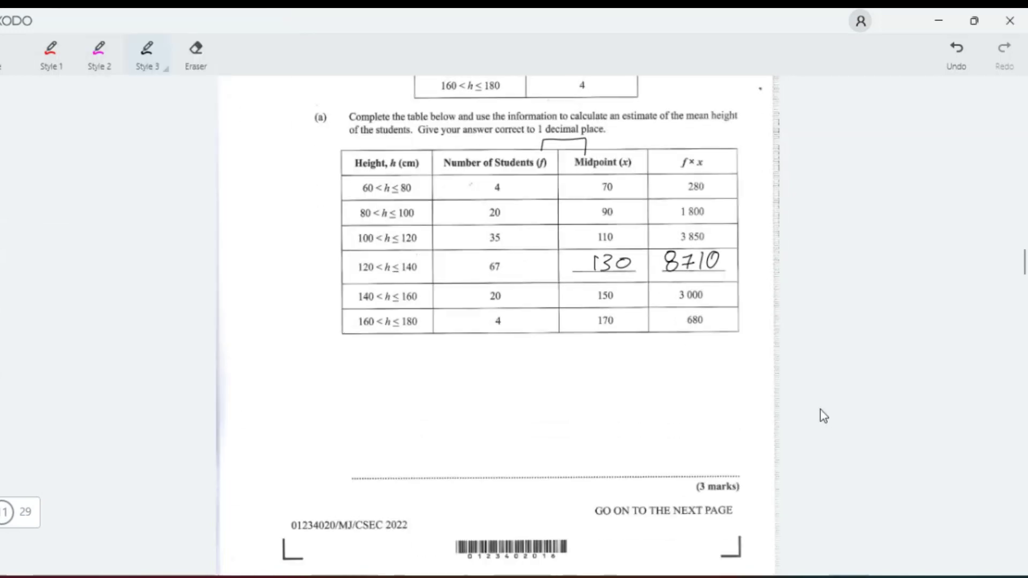
scroll(821, 410, up, 3)
scroll(820, 410, down, 5)
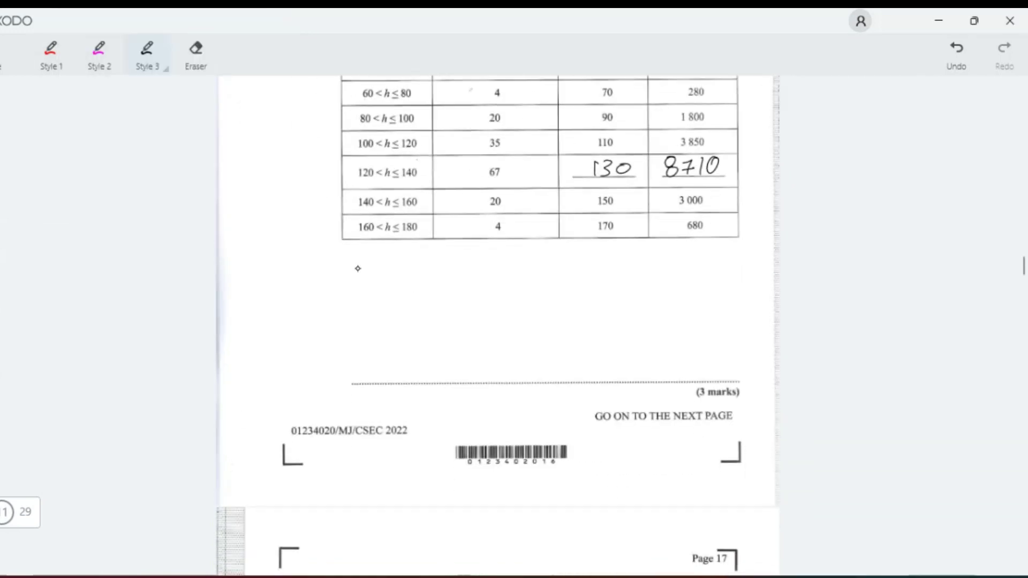
drag(376, 288, 424, 287)
mouse_move(420, 276)
mouse_down()
mouse_move(434, 275)
mouse_move(452, 297)
mouse_move(407, 319)
mouse_move(417, 327)
mouse_up()
drag(433, 326, 445, 305)
drag(425, 318, 446, 316)
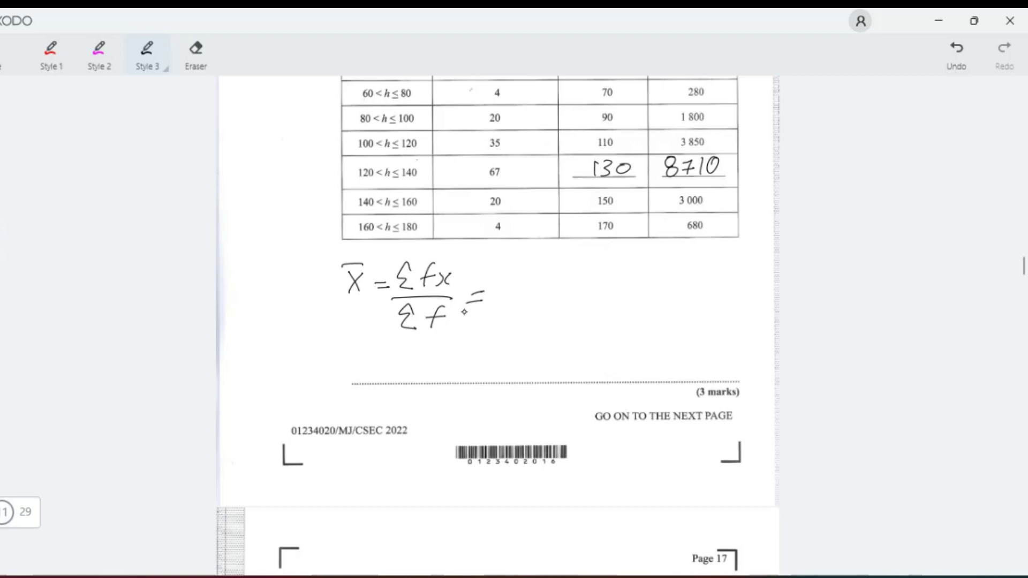
Step: With the red pen, box the empty f×x total cell and draw an answer line
scroll(465, 312, up, 2)
click(89, 70)
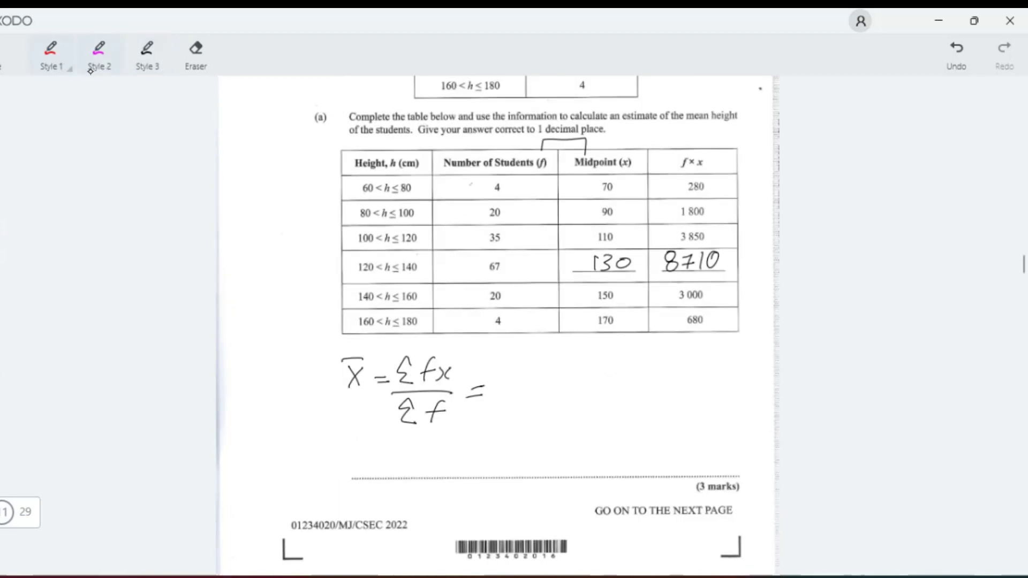
mouse_move(649, 336)
mouse_down()
mouse_move(664, 367)
mouse_move(743, 365)
mouse_move(738, 325)
mouse_up()
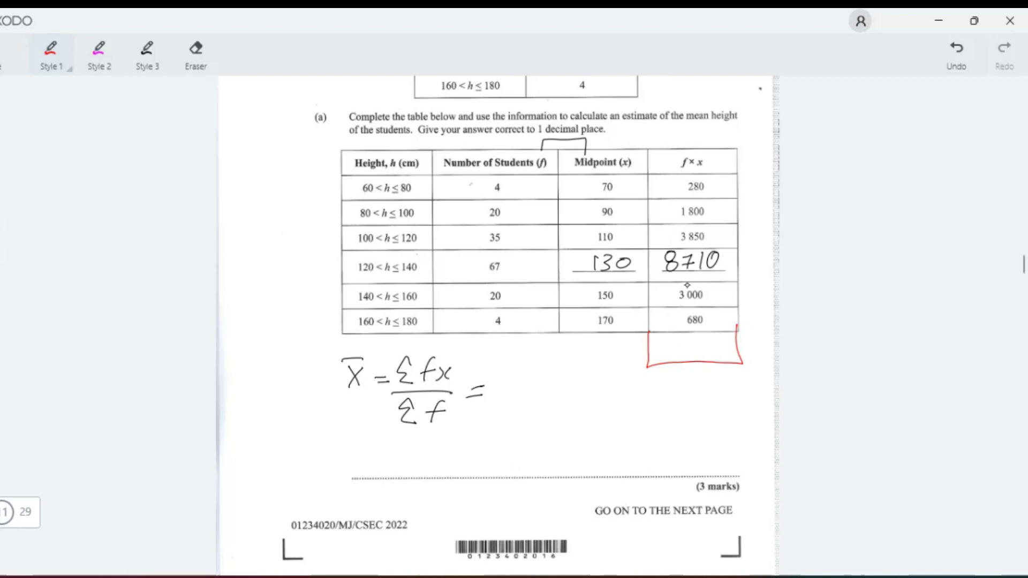
drag(508, 393, 566, 394)
Step: Sum the f×x column 280+1800+3850+8710+3000+680 on the calculator to get 18320
key(alt+Tab)
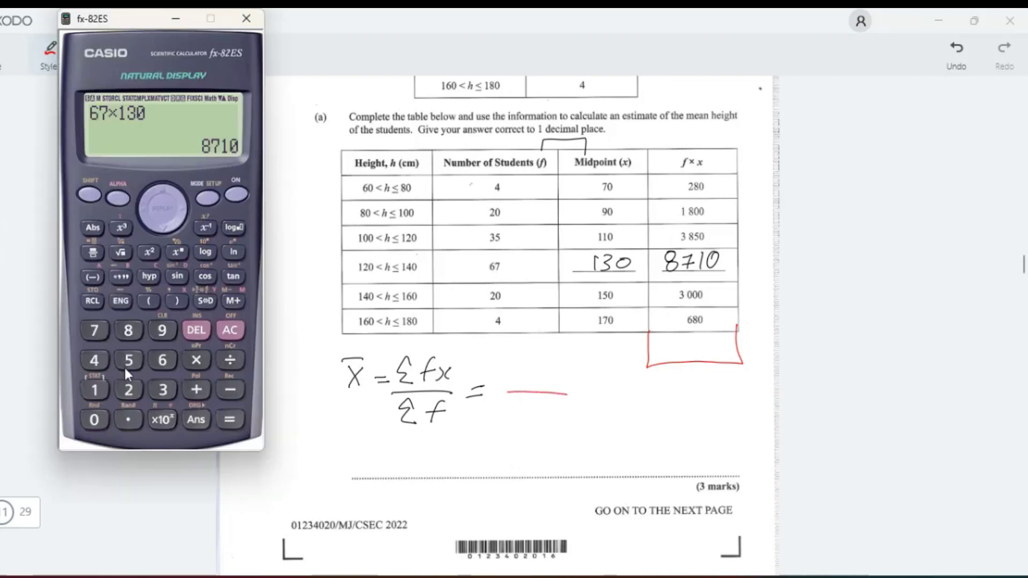
click(129, 390)
click(129, 330)
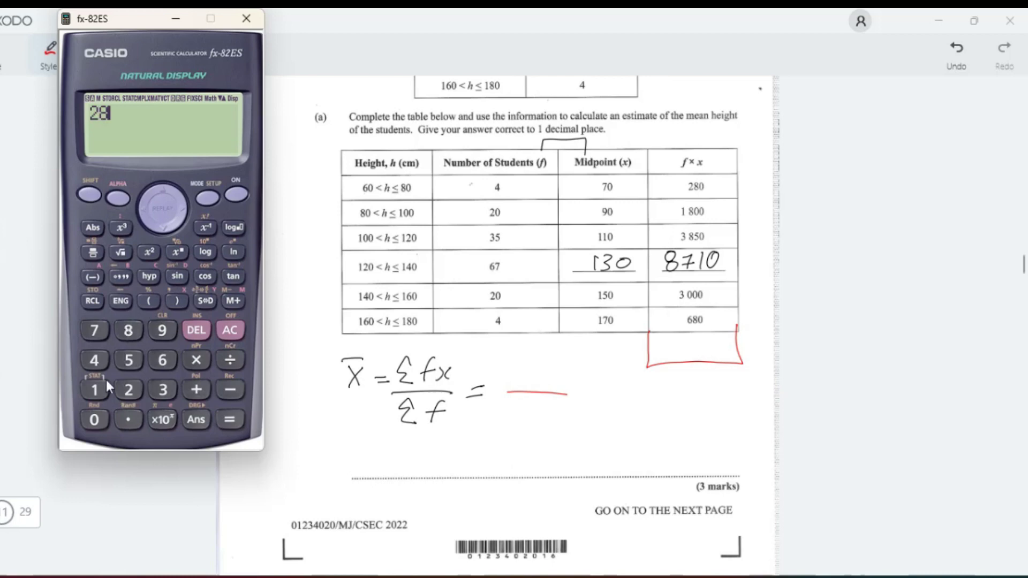
click(95, 417)
text(+1800)
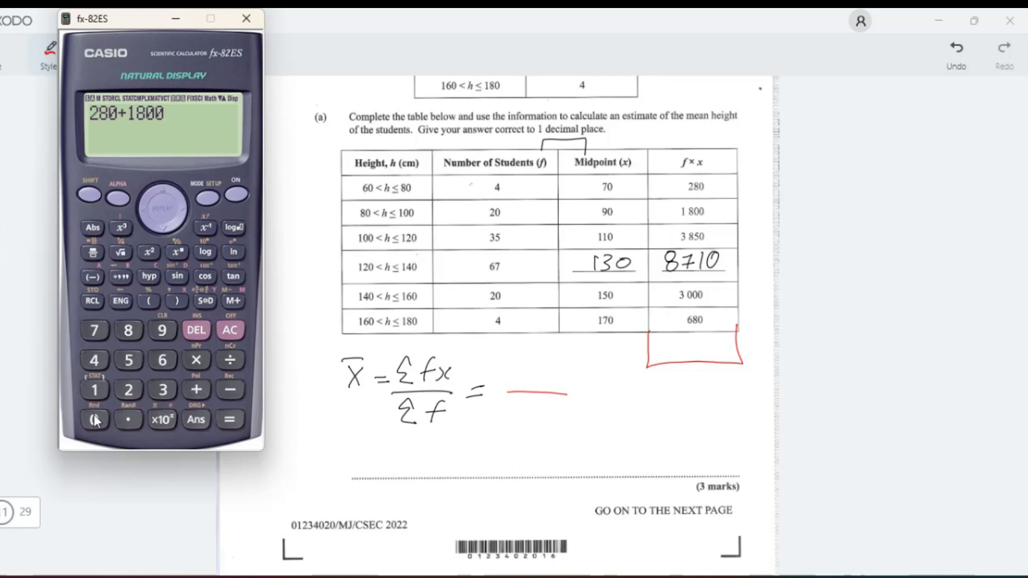
text(+3850+)
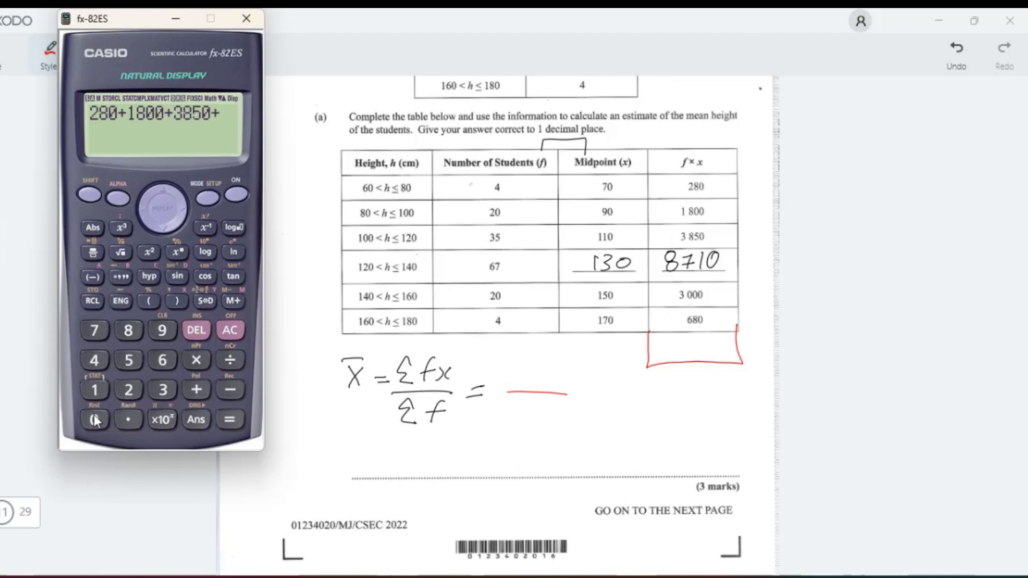
text(871)
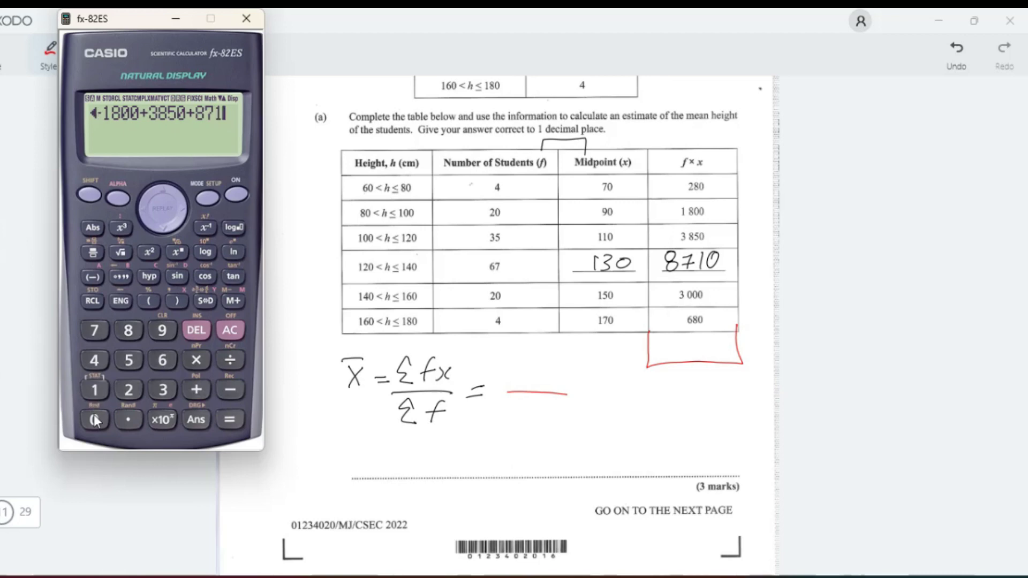
text(0+3000)
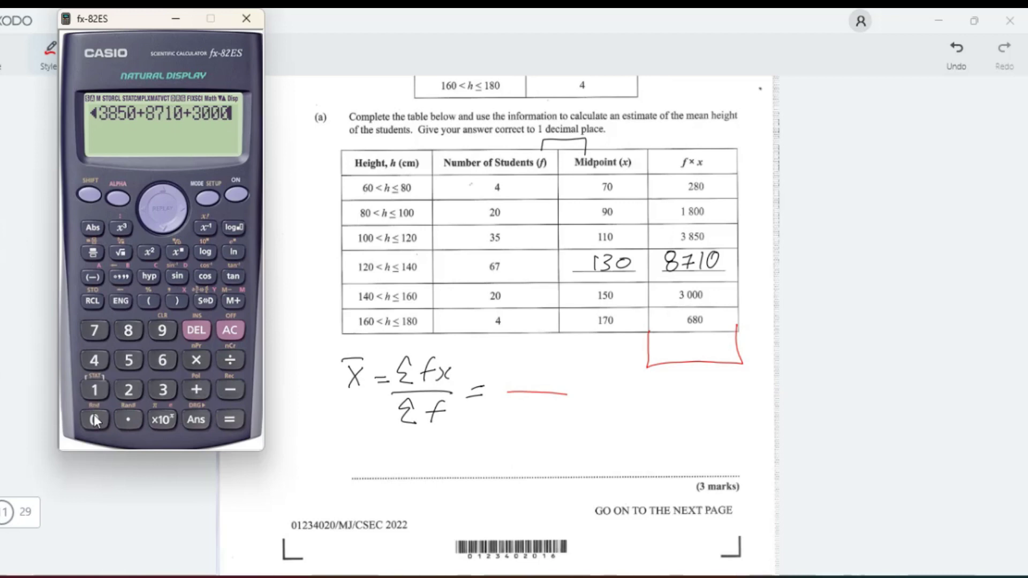
text(+)
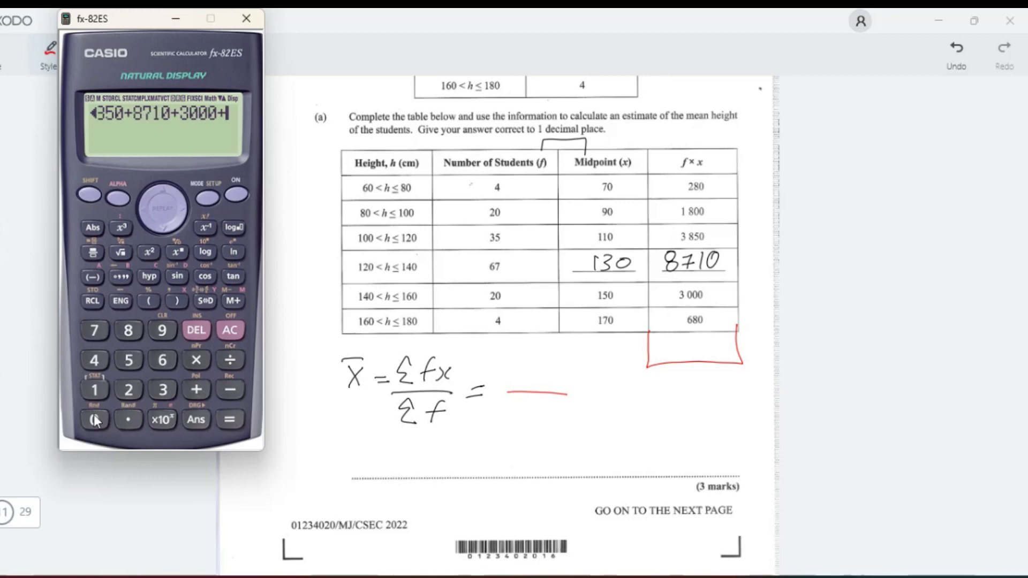
text(680)
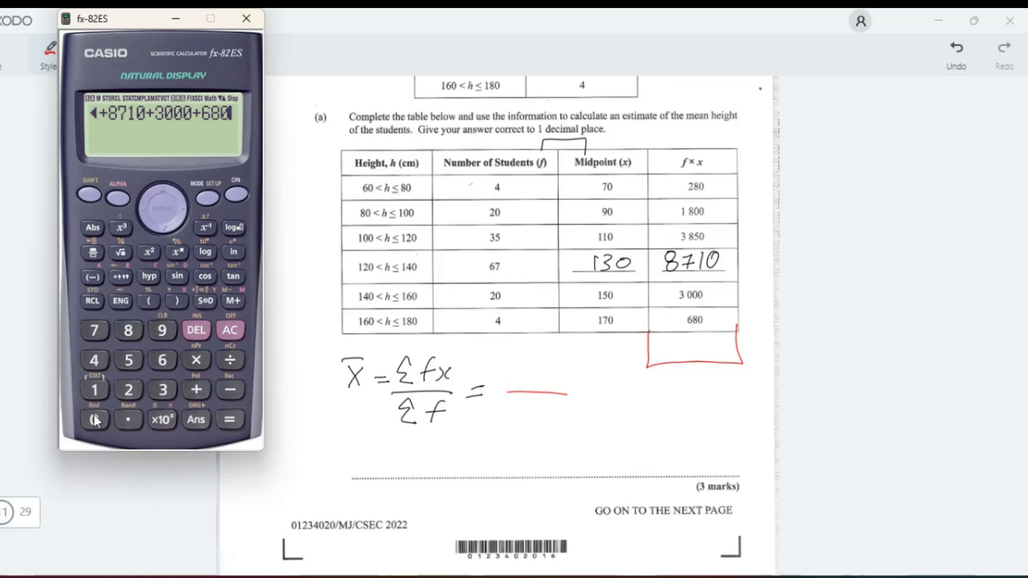
click(220, 416)
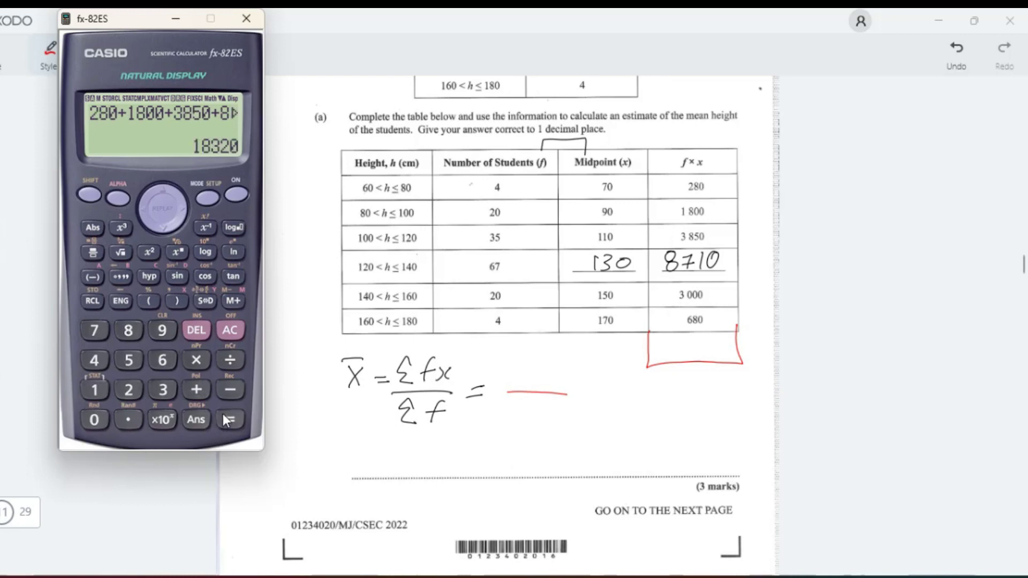
Step: Write 18320 in red, total frequencies 4+20+35+67+20+4 = 150, and write 150 beneath
click(509, 367)
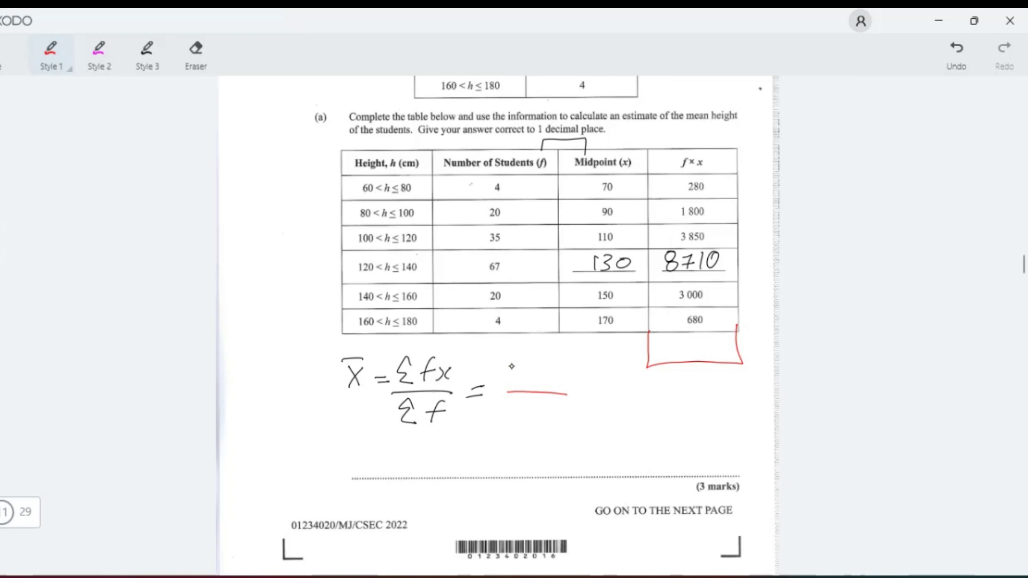
mouse_move(510, 366)
mouse_down()
mouse_move(507, 387)
mouse_move(525, 371)
mouse_move(532, 387)
mouse_move(563, 388)
mouse_move(574, 372)
mouse_up()
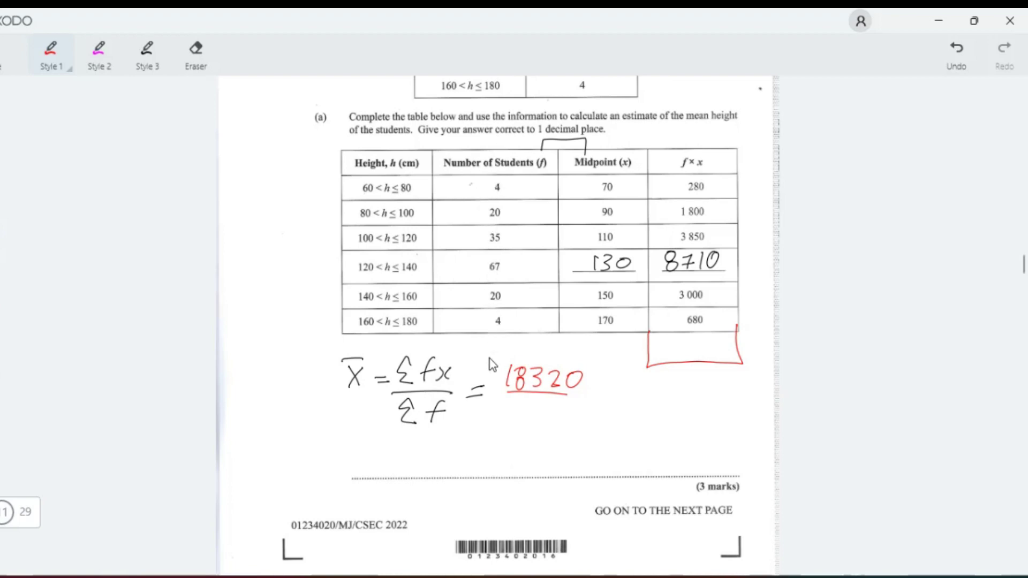
click(489, 576)
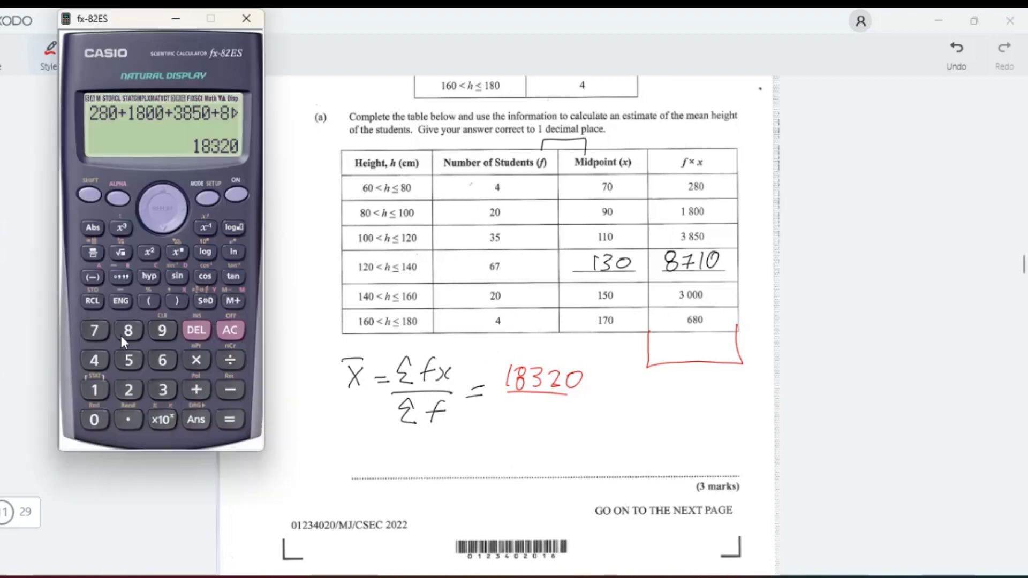
key(Escape)
text(4+20)
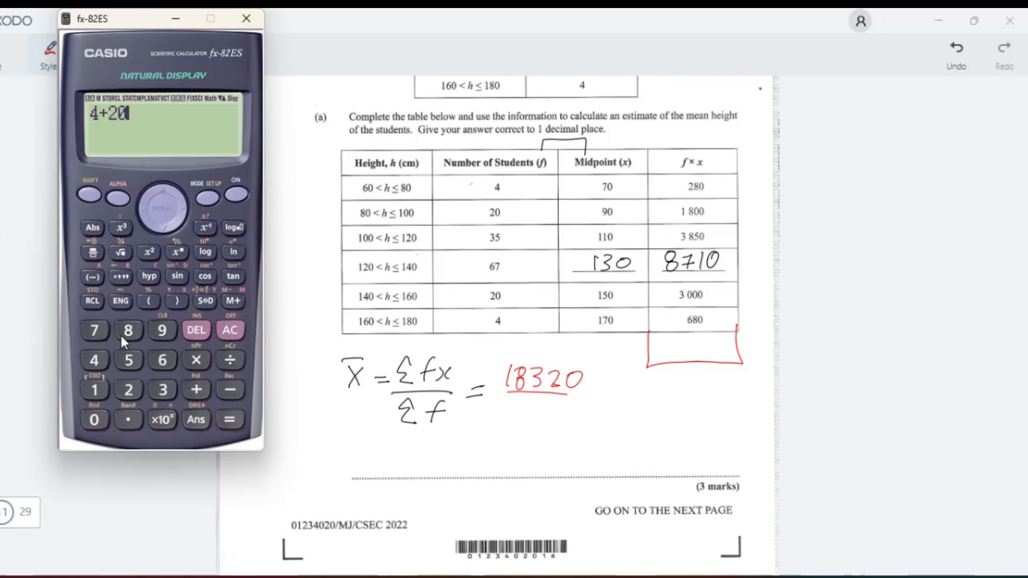
text(+35+67)
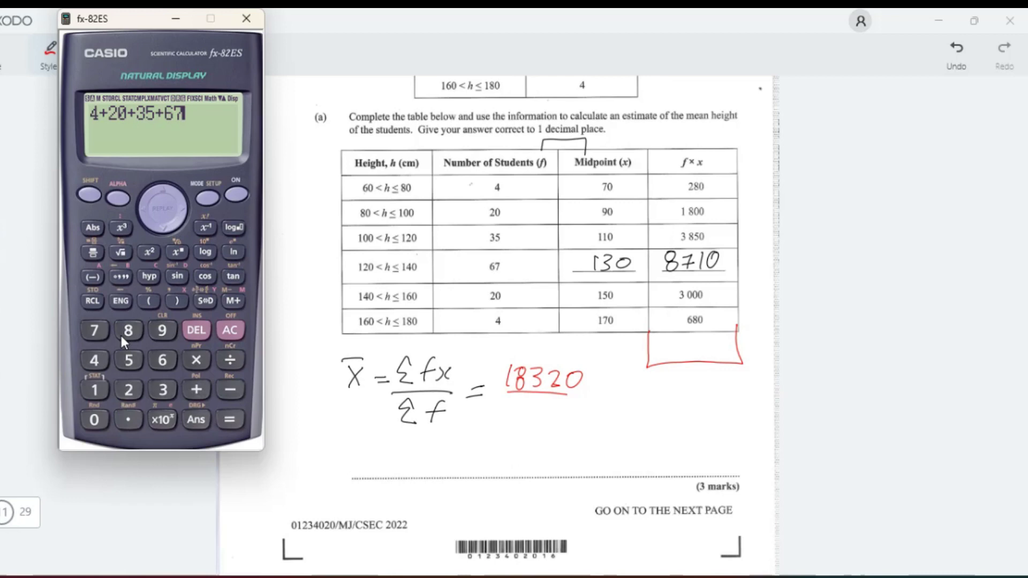
text(+20+4)
click(228, 420)
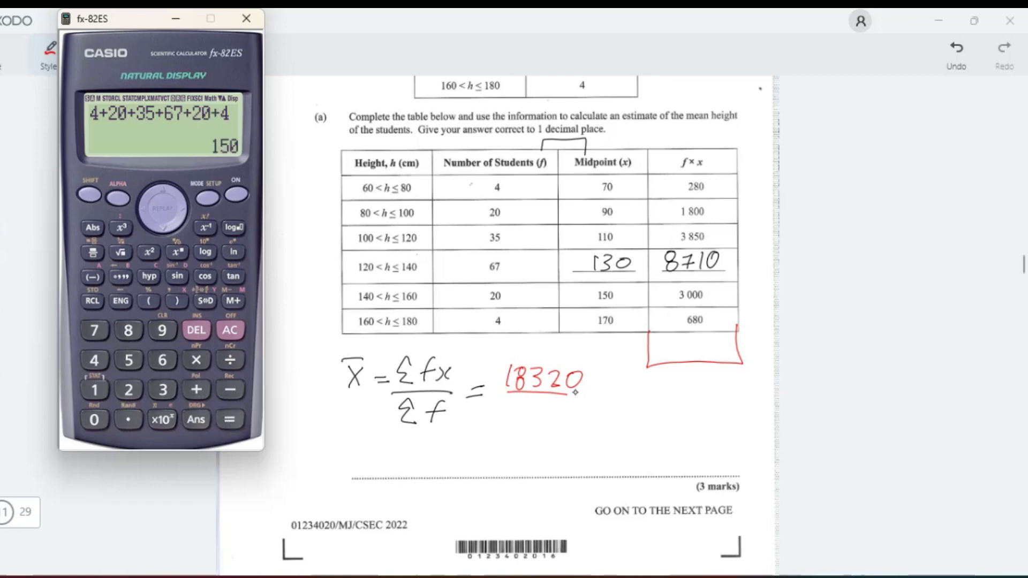
click(524, 411)
drag(524, 404, 520, 423)
drag(548, 402, 541, 423)
Step: Finish the 150 denominator and compute 18320 ÷ 150 = 122.1333 on the calculator
drag(568, 405, 566, 413)
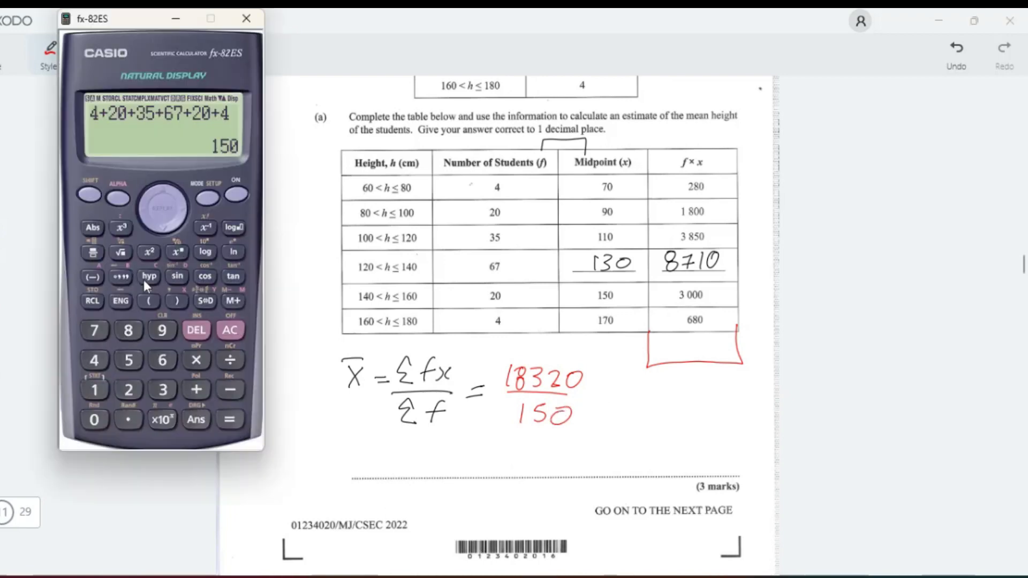
click(93, 388)
click(128, 331)
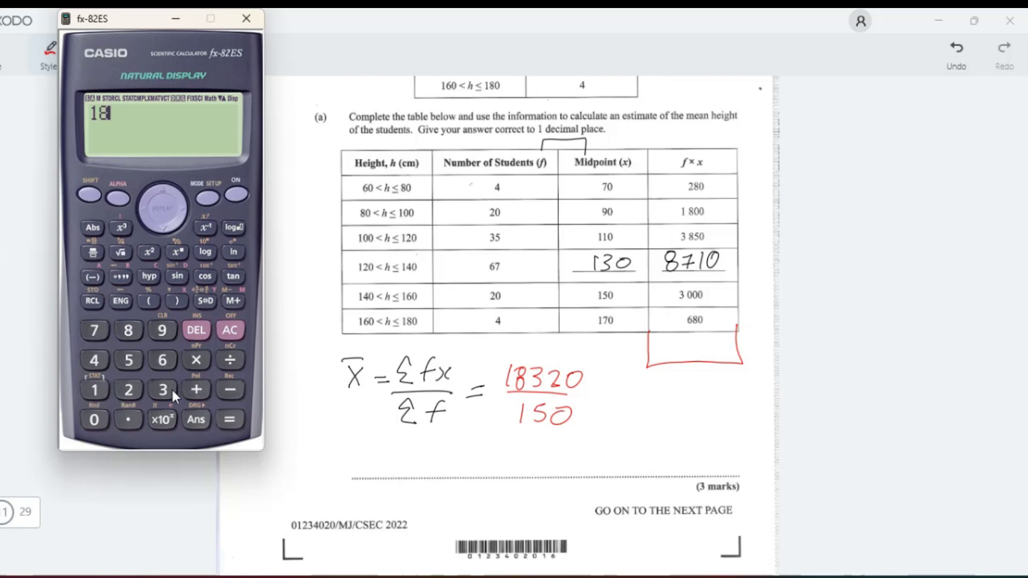
click(163, 389)
click(128, 390)
click(94, 419)
click(230, 360)
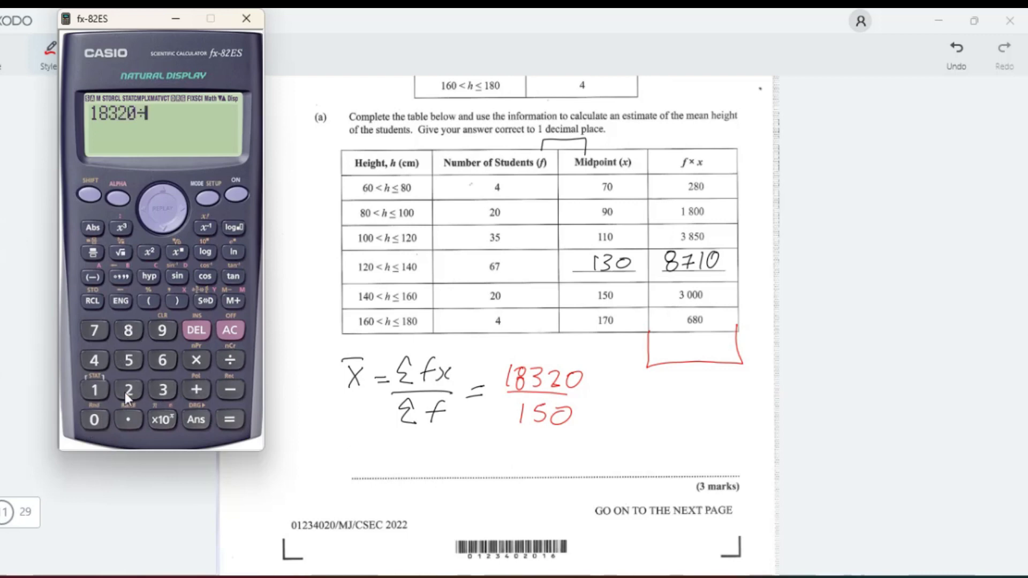
click(94, 389)
click(128, 331)
click(185, 328)
click(137, 362)
click(96, 420)
click(230, 420)
click(206, 301)
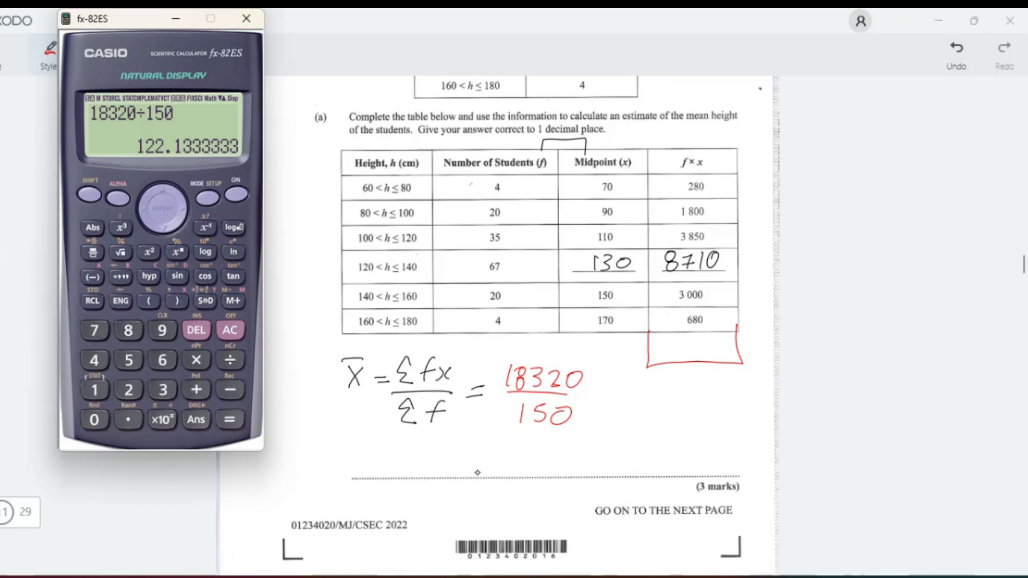
Step: Write x̄ = 122.1 cm in red and underline '1 decimal place' in the question
mouse_move(480, 456)
mouse_down()
mouse_move(499, 455)
mouse_move(501, 466)
mouse_up()
drag(420, 444, 433, 468)
mouse_move(438, 445)
mouse_down()
mouse_move(423, 467)
mouse_move(440, 440)
mouse_up()
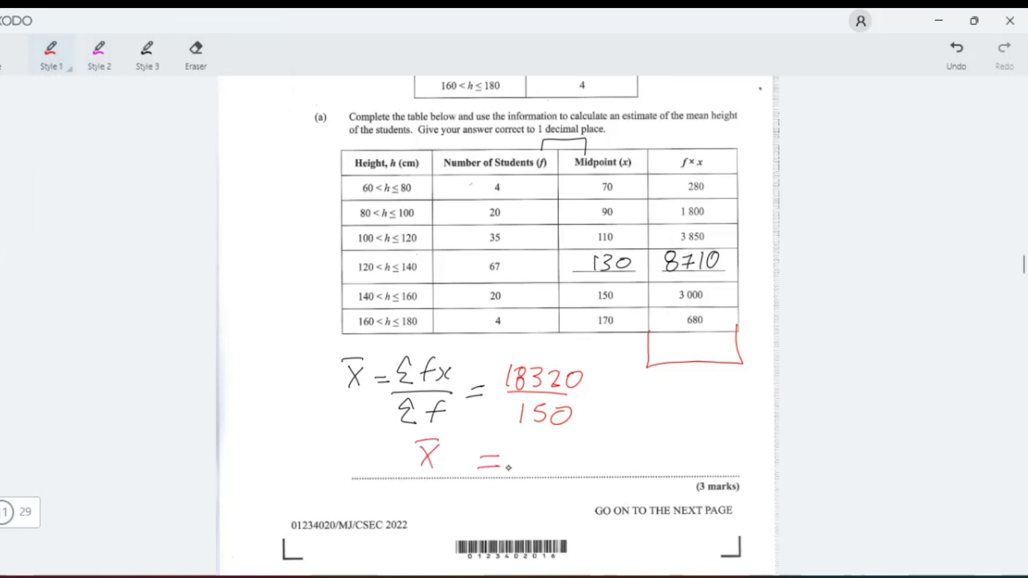
mouse_move(518, 449)
mouse_down()
mouse_move(520, 477)
mouse_move(584, 475)
mouse_up()
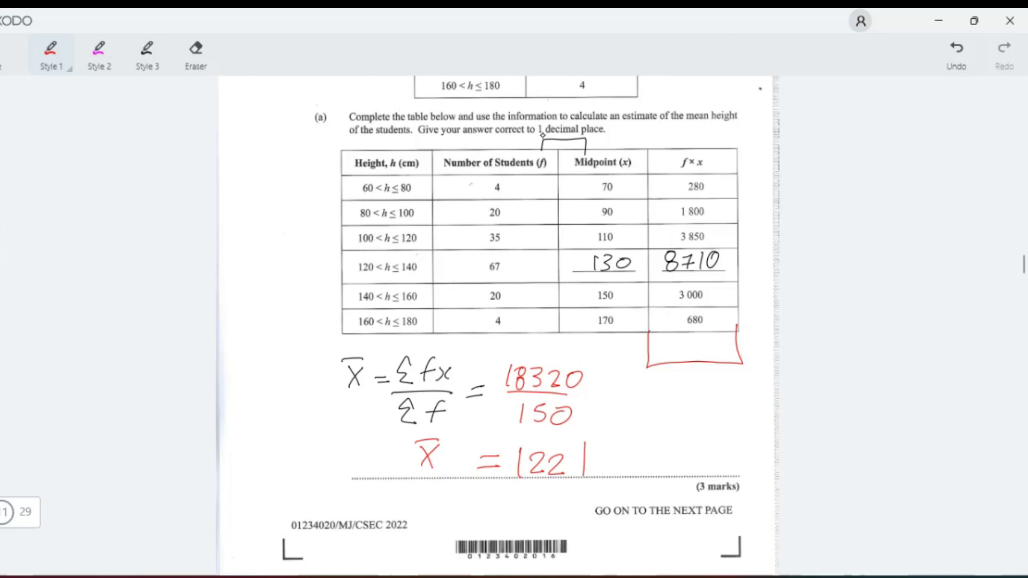
mouse_move(568, 134)
mouse_down()
mouse_move(535, 138)
mouse_move(573, 134)
mouse_up()
click(570, 466)
drag(603, 468, 632, 459)
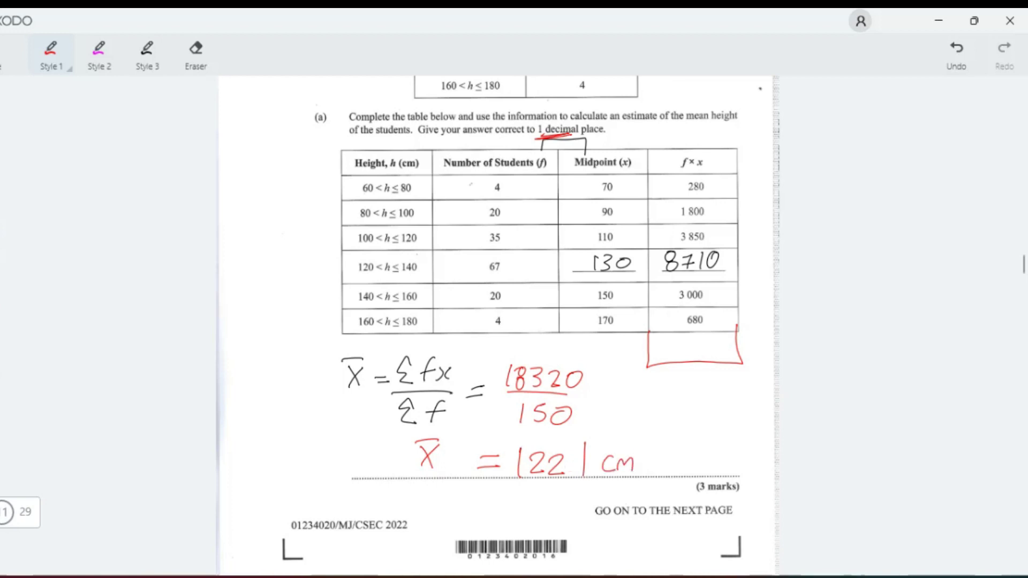
click(570, 468)
Step: Scroll down past the mean working to question (b) at the top of Page 17
scroll(952, 235, up, 5)
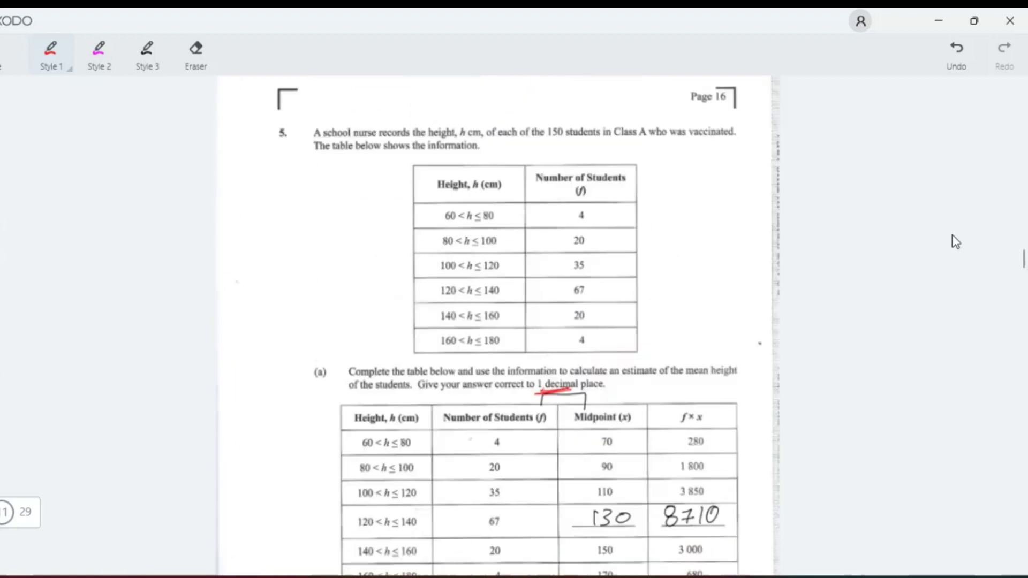
scroll(954, 236, down, 11)
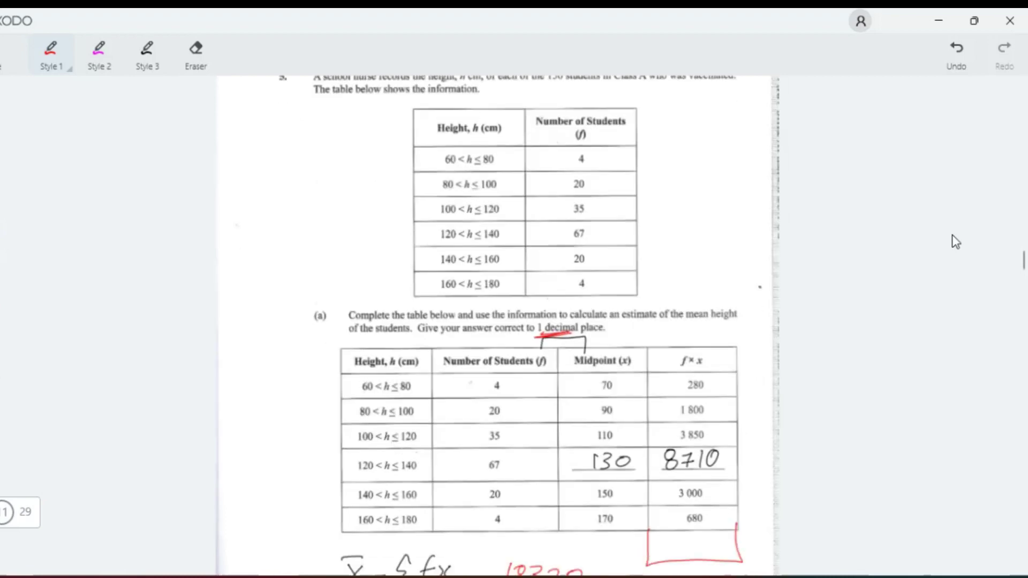
scroll(956, 242, down, 6)
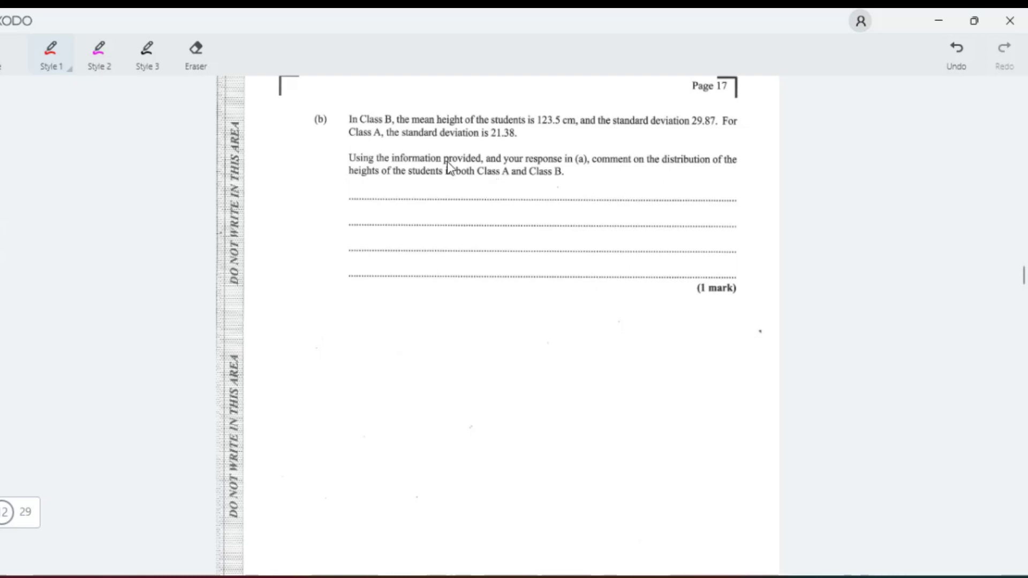
Step: Dot a clear magenta decimal point in 122.1 using Ink Style 2
key(Escape)
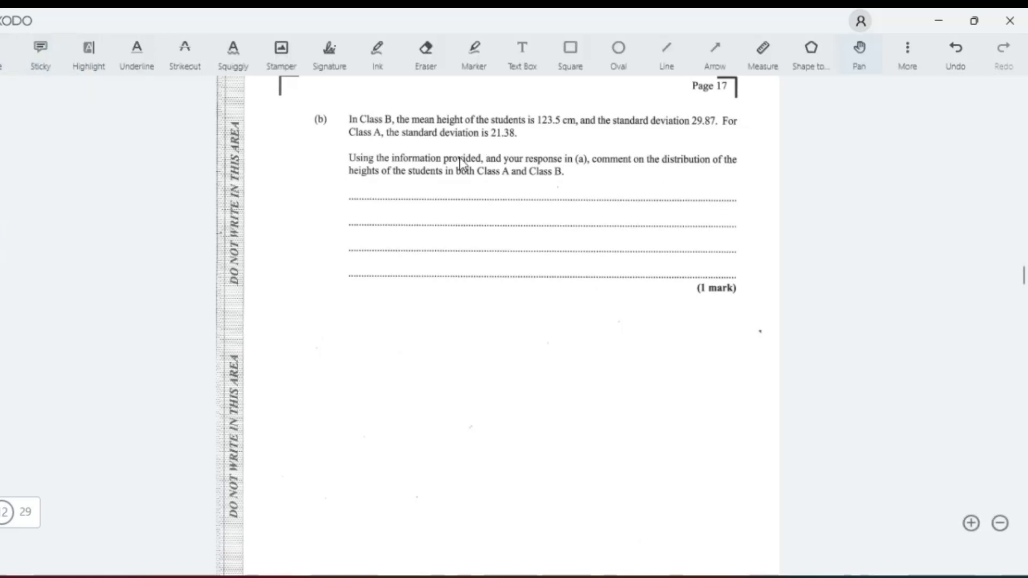
scroll(422, 145, up, 3)
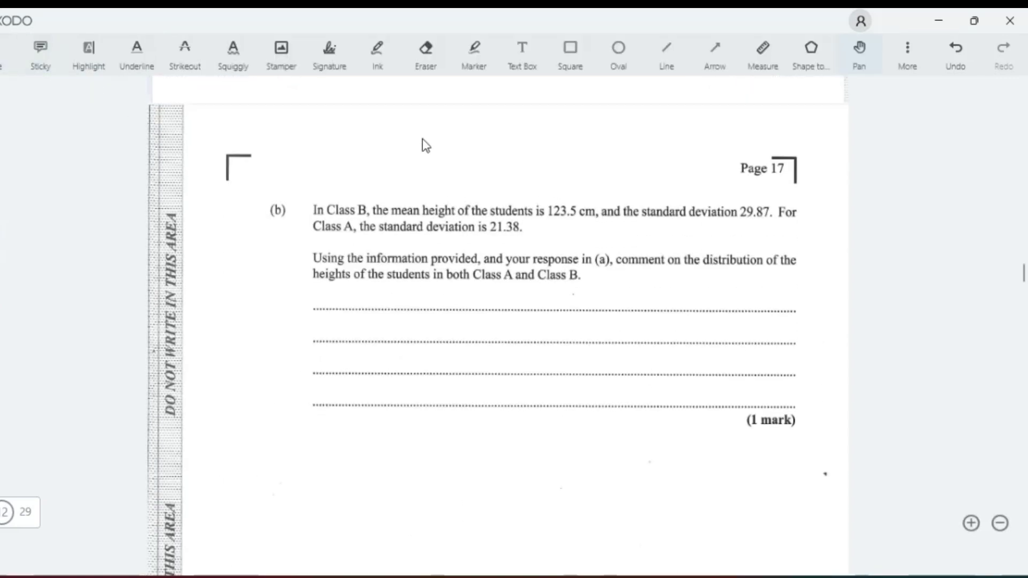
scroll(422, 145, up, 2)
scroll(422, 144, down, 4)
scroll(422, 144, up, 2)
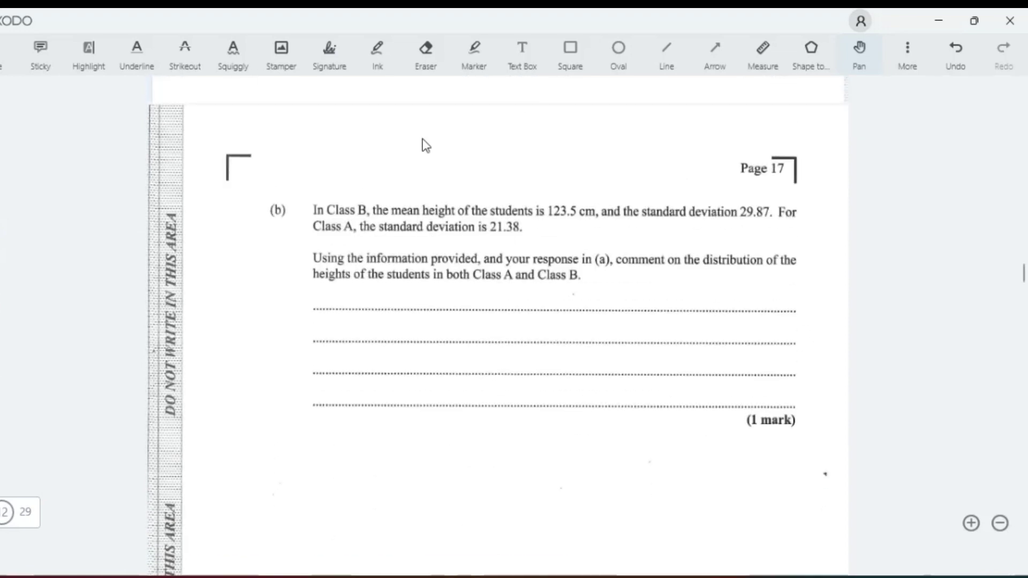
scroll(424, 145, up, 5)
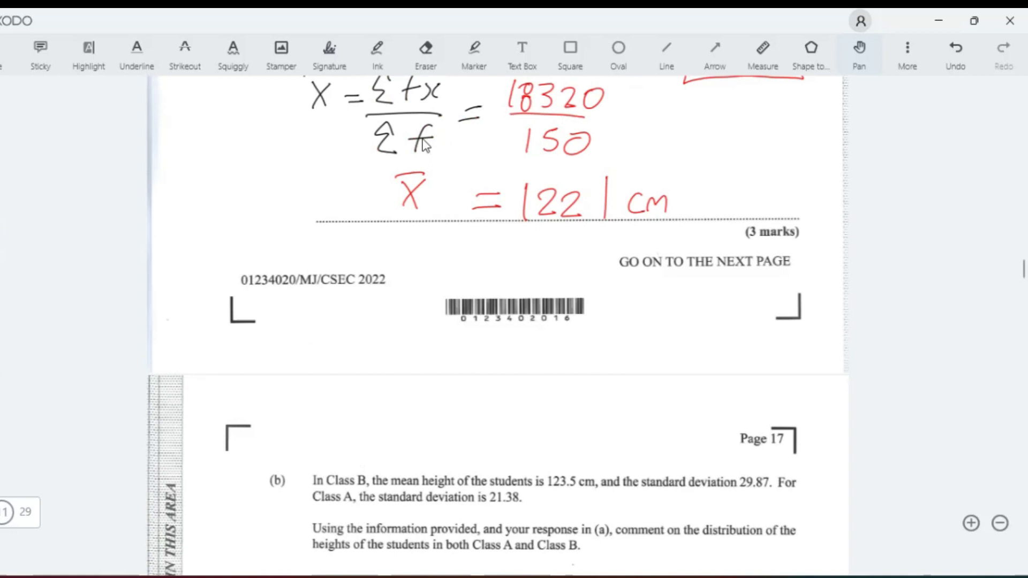
click(389, 54)
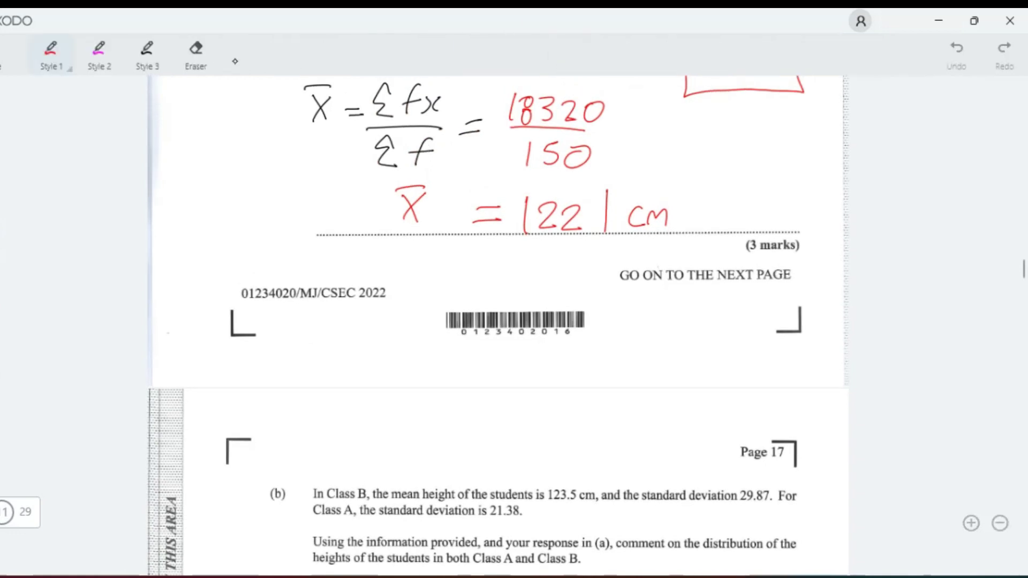
click(592, 220)
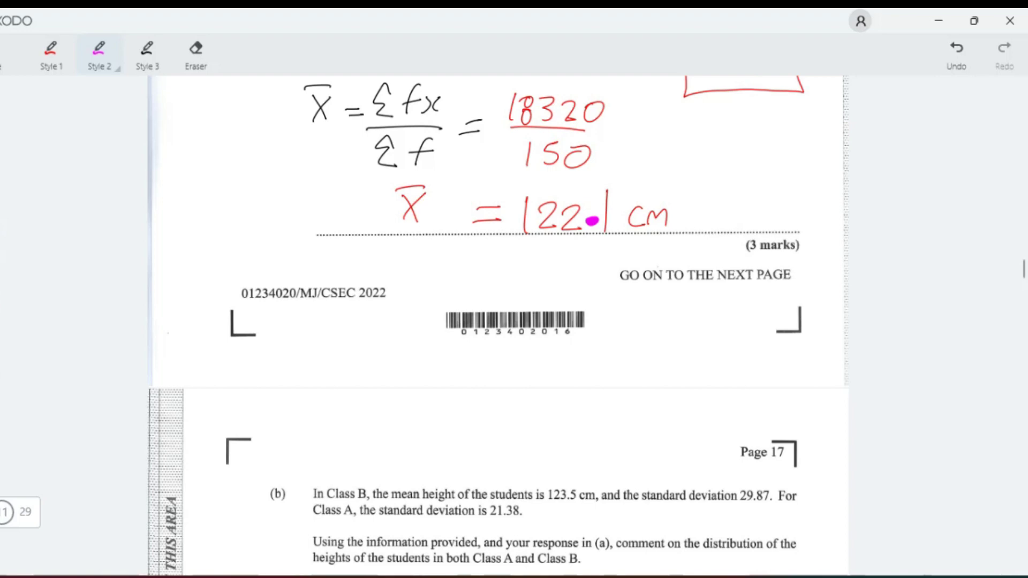
Step: Return to question (b) on Page 17 with the Text Box tool selected
scroll(498, 325, down, 4)
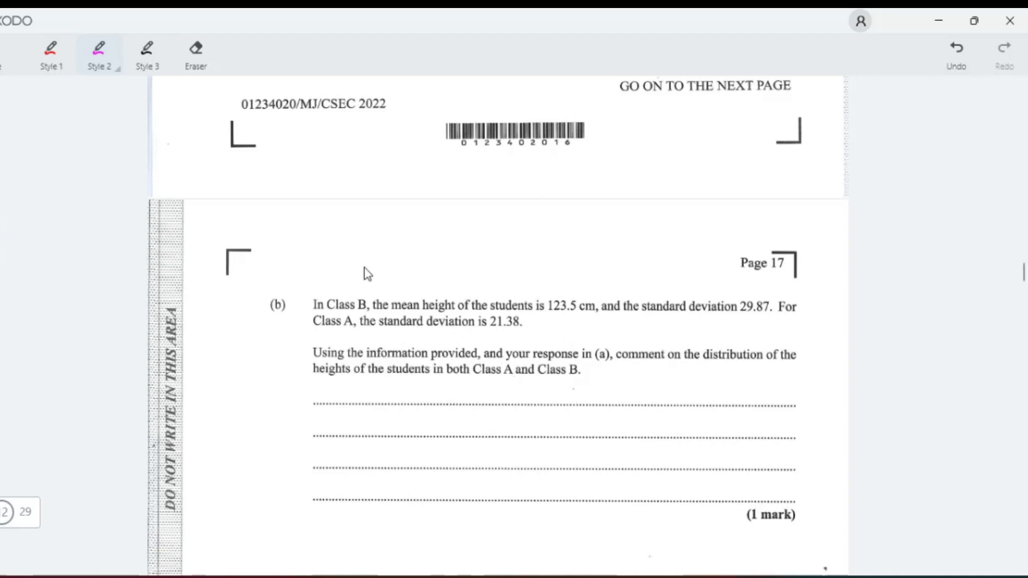
click(3, 66)
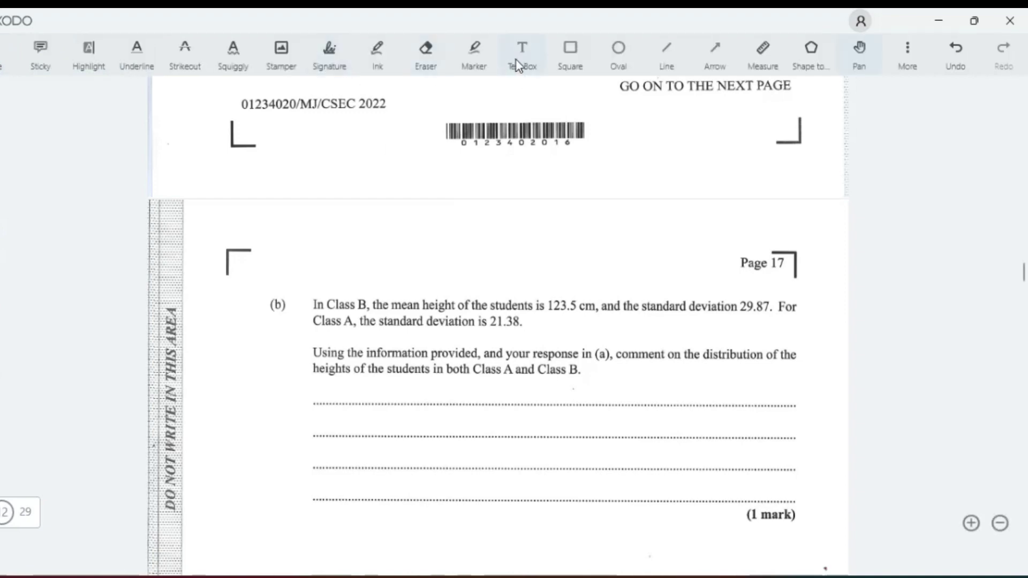
scroll(869, 306, up, 4)
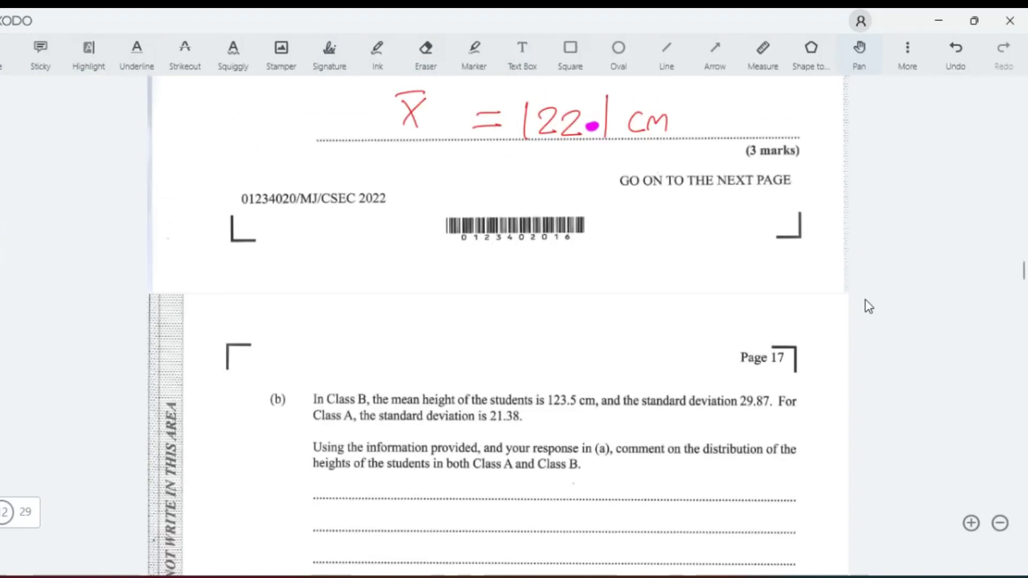
scroll(869, 307, down, 5)
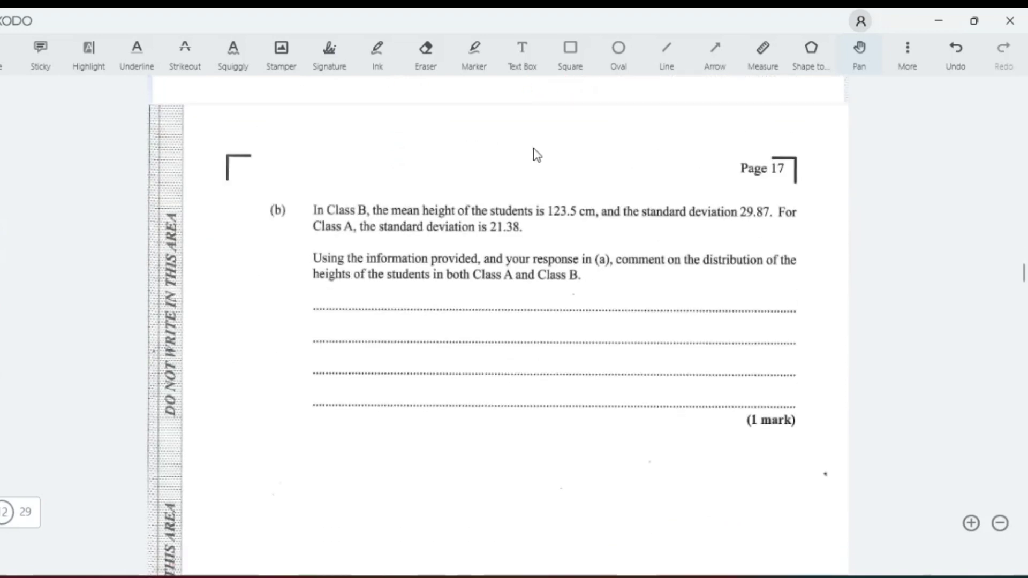
click(520, 60)
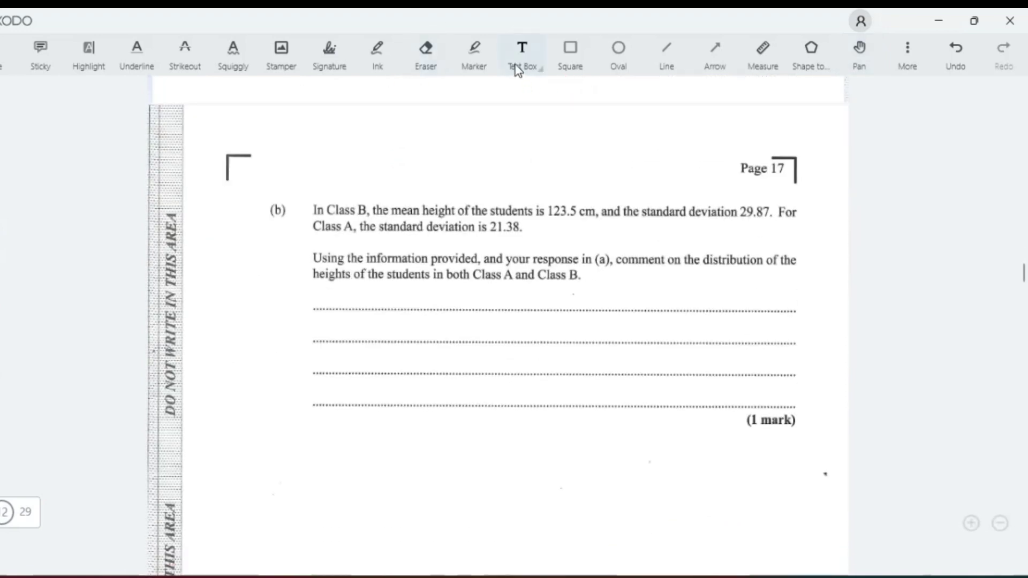
Step: Type an answer saying the 29.87 standard deviation shows class B heights are less consistent than class A
click(327, 326)
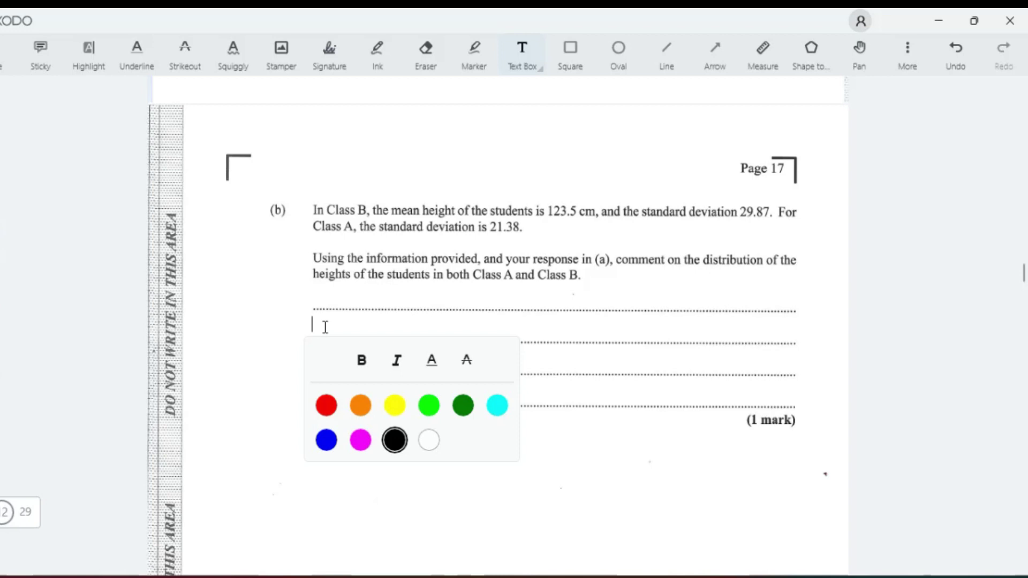
text(The standard deviat)
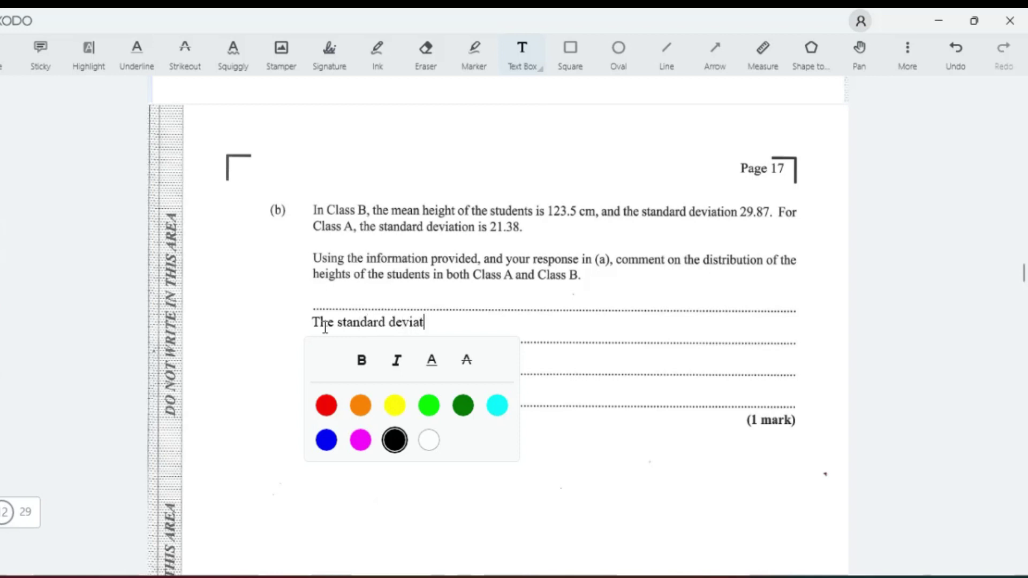
text(ion of class being being)
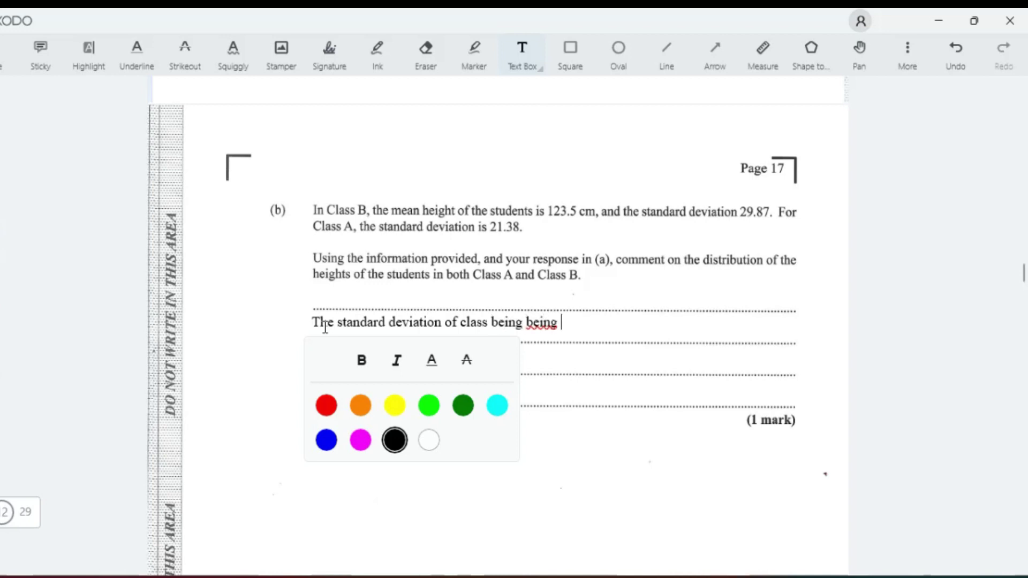
text( 29.87 indicates )
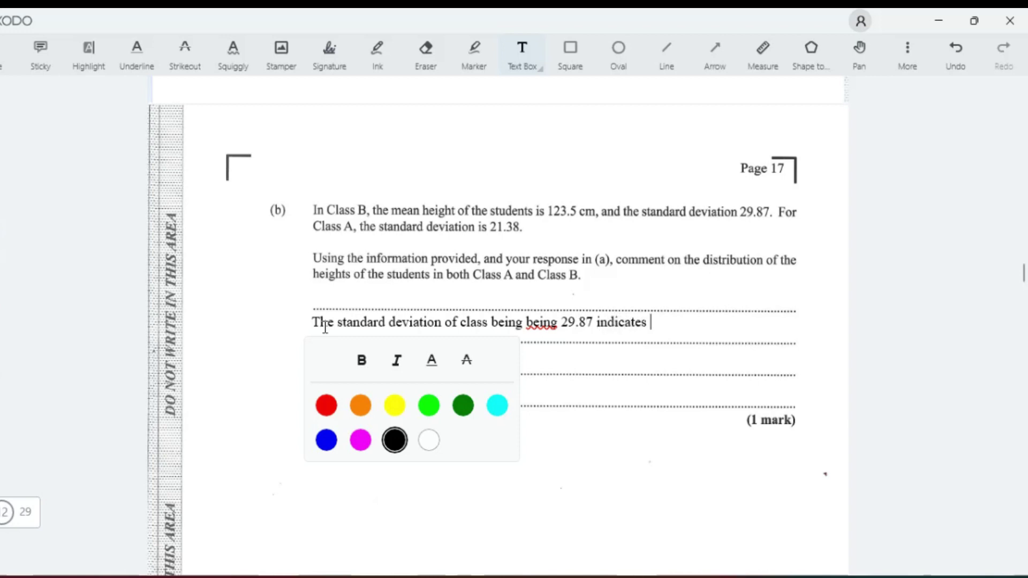
text(that the)
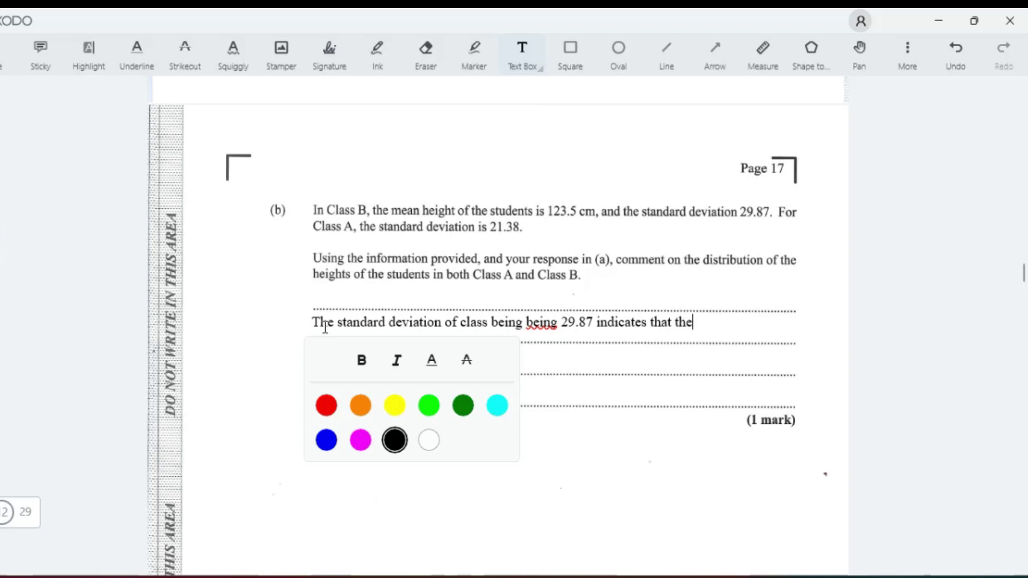
key(BackSpace)
key(BackSpace)
key(BackSpace)
text(the heights of students)
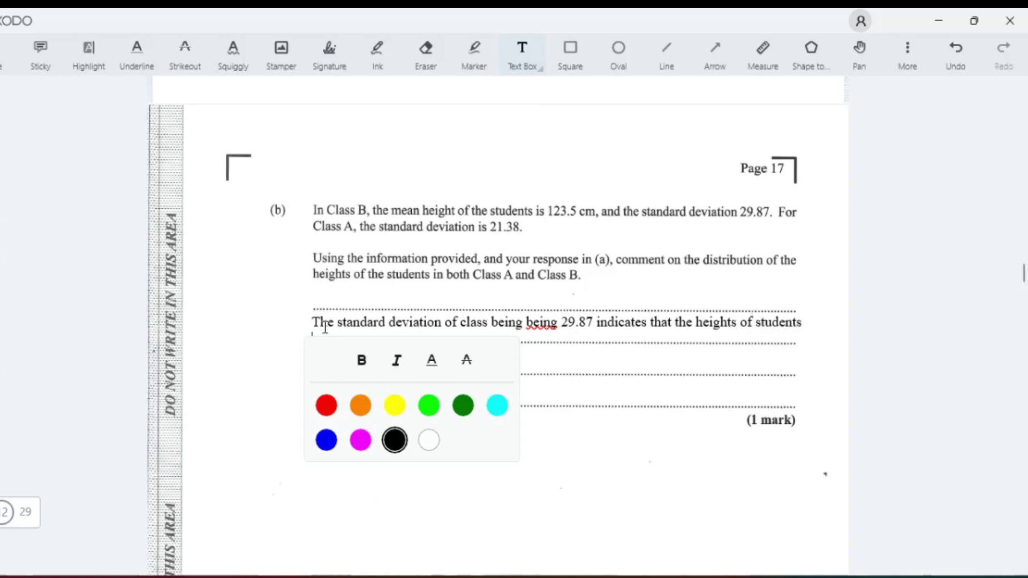
text( in cla)
text(ss B is)
text(ead )
text(t)
text(g consis)
text(ten)
text(t)
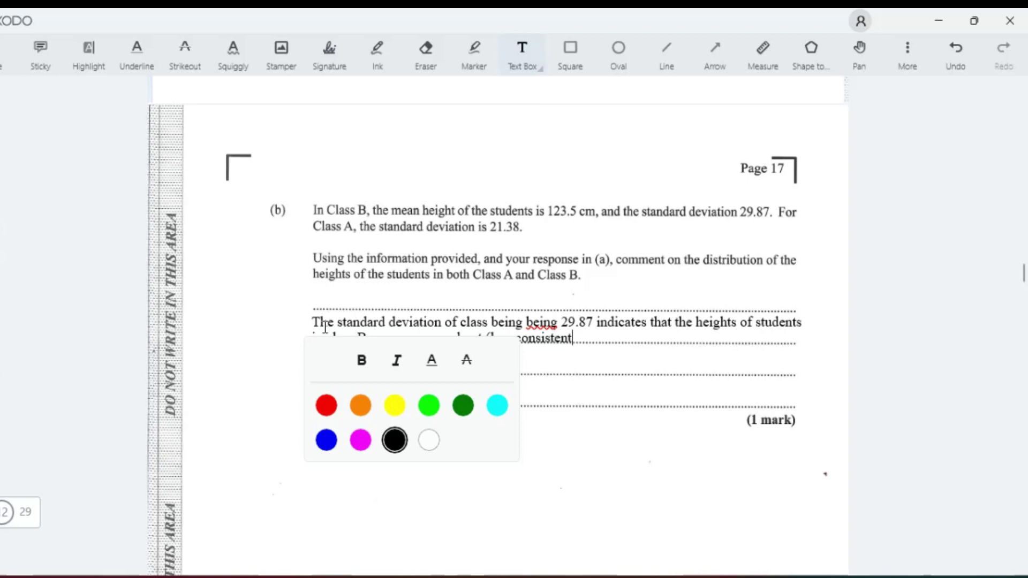
text())
text(.)
text(tgh)
key(BackSpace)
key(BackSpace)
text(th)
key(BackSpace)
key(BackSpace)
text(han that)
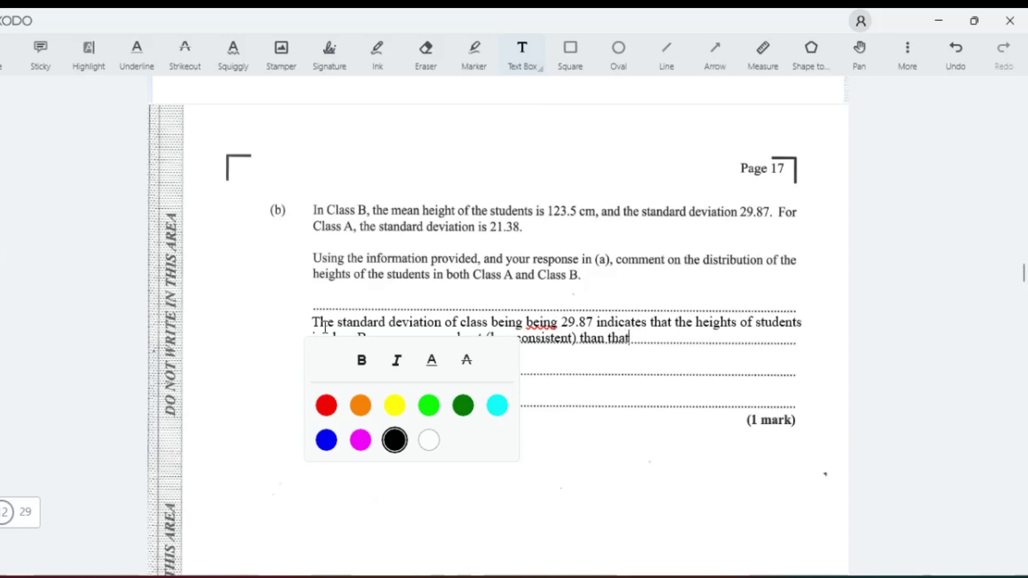
text( of class A.)
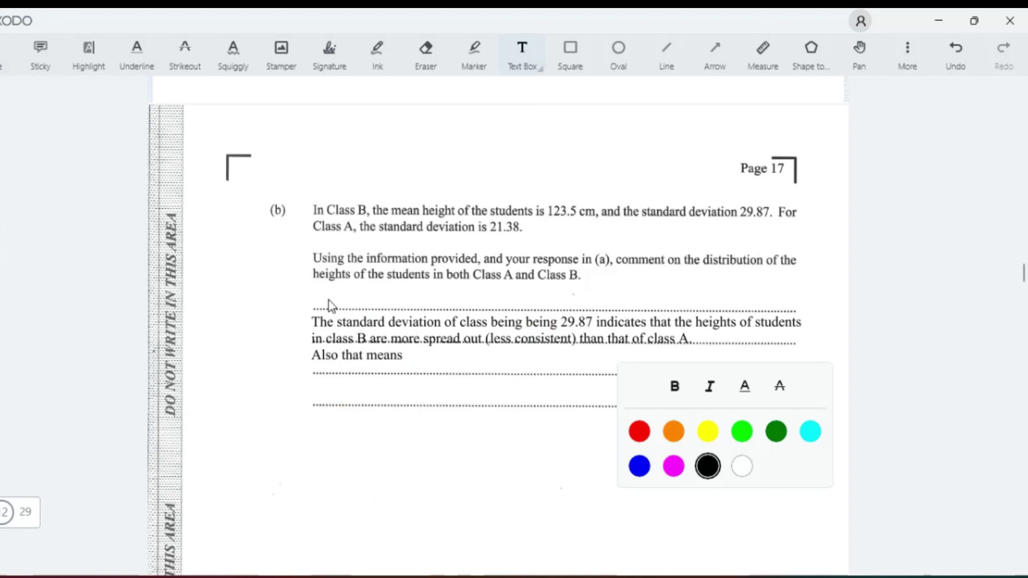
Step: Below the first answer, add a text box reading 'Majority of the students height in class A lies between'
click(359, 349)
click(403, 360)
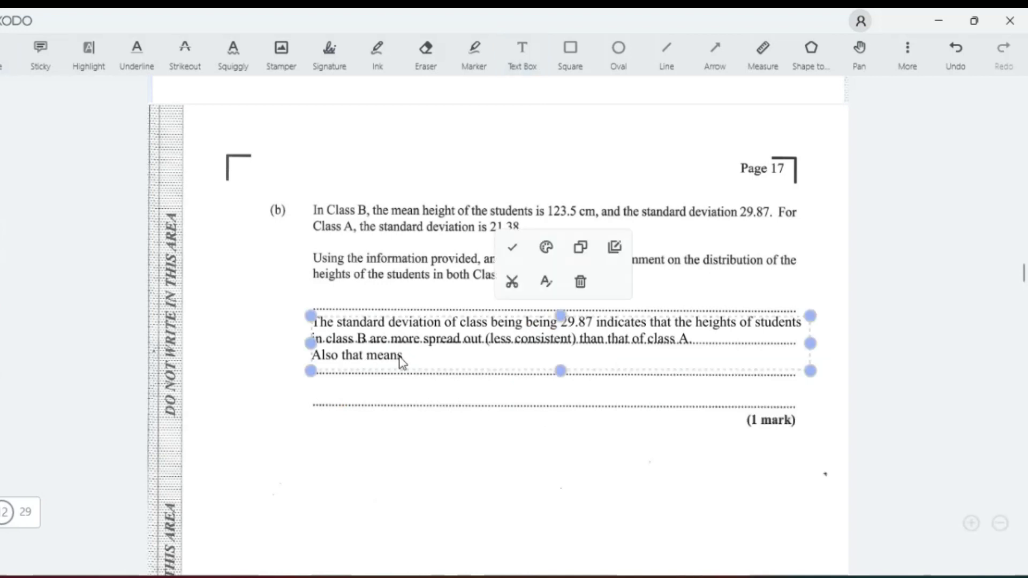
click(404, 399)
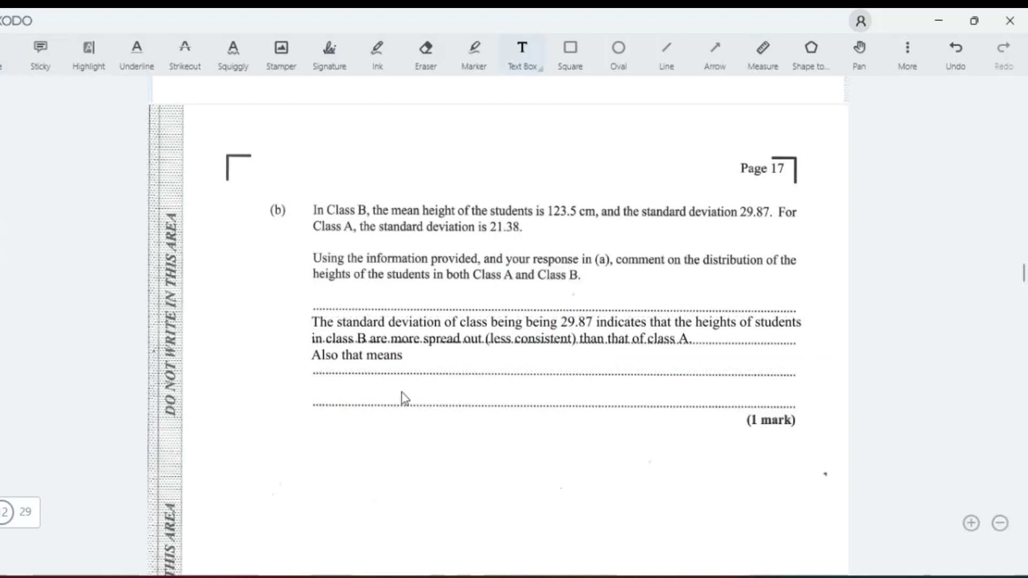
click(323, 390)
text(M)
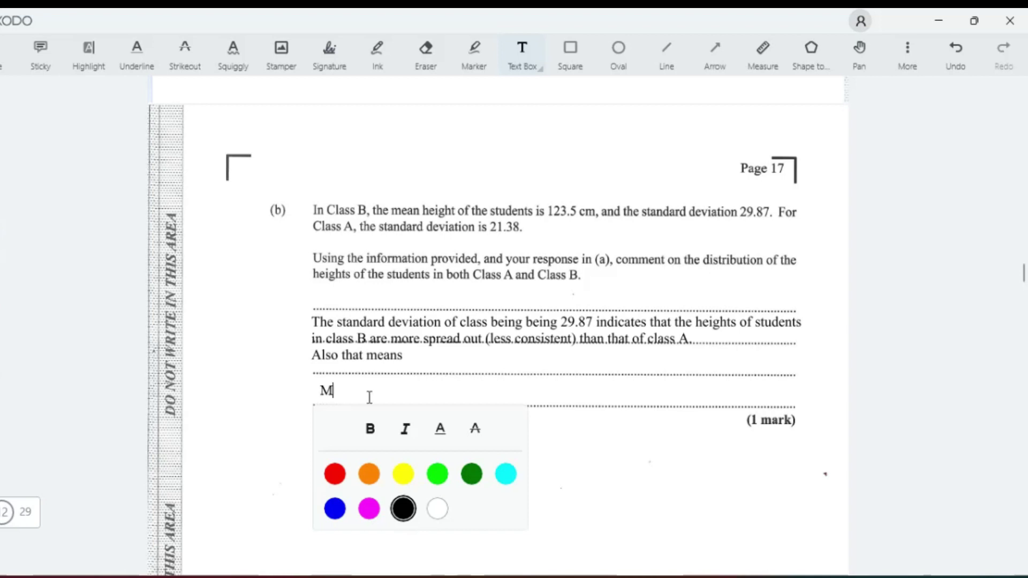
text(ajority of the stude)
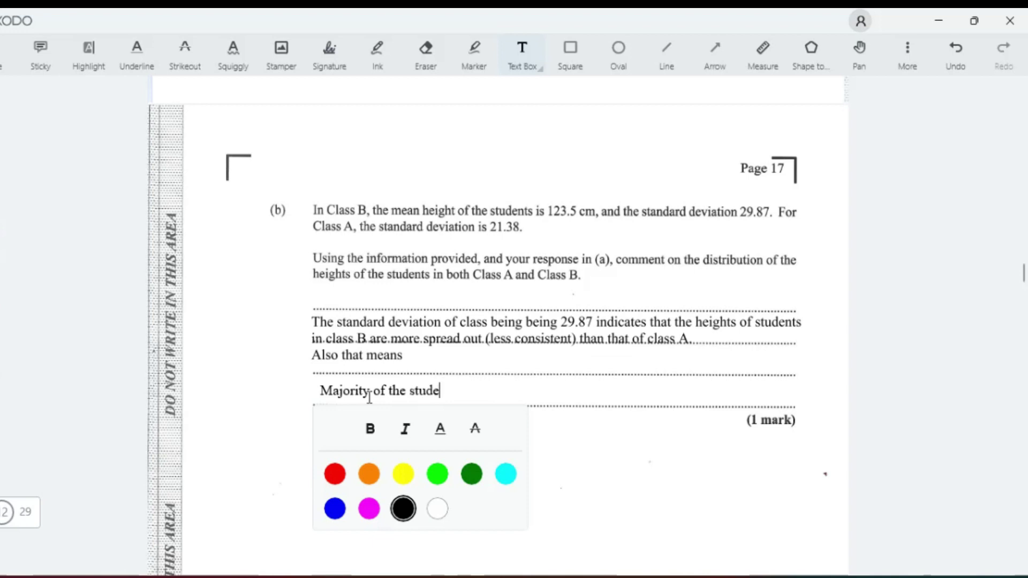
text(nts height in clas)
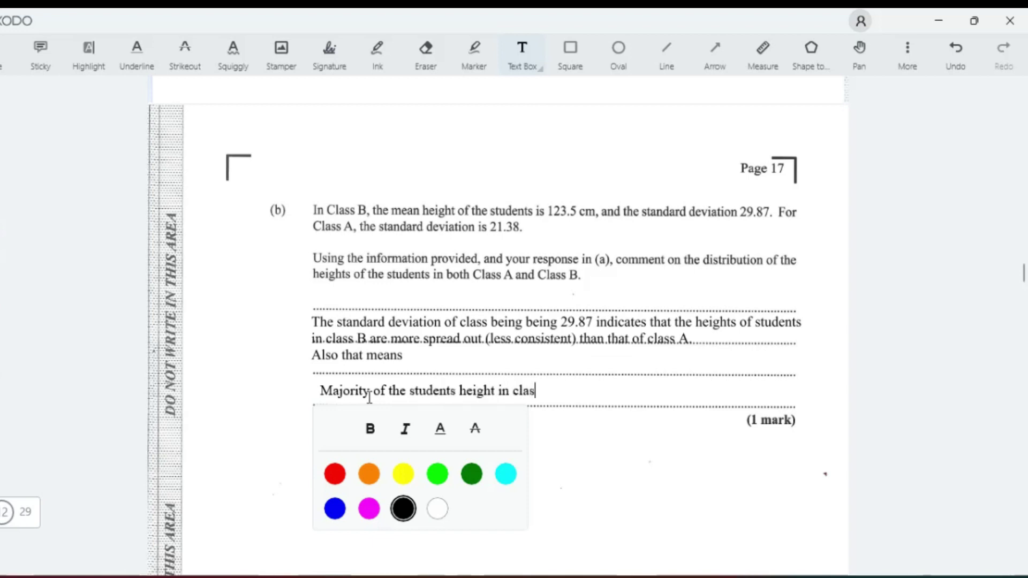
text(s A lies between)
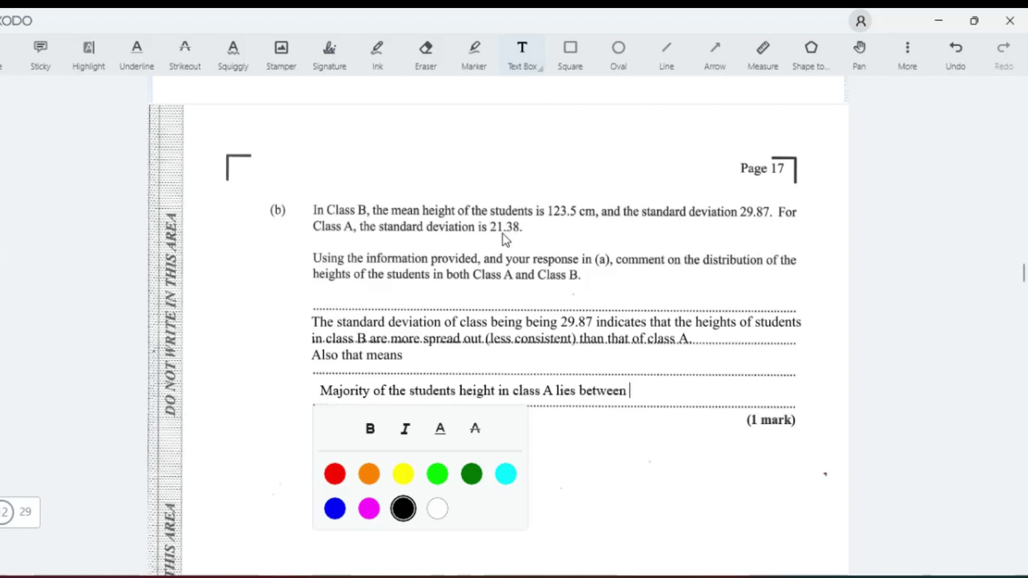
Step: Add 21.38 to the previous answer, giving 143.5133333 as a decimal
key(alt+Tab)
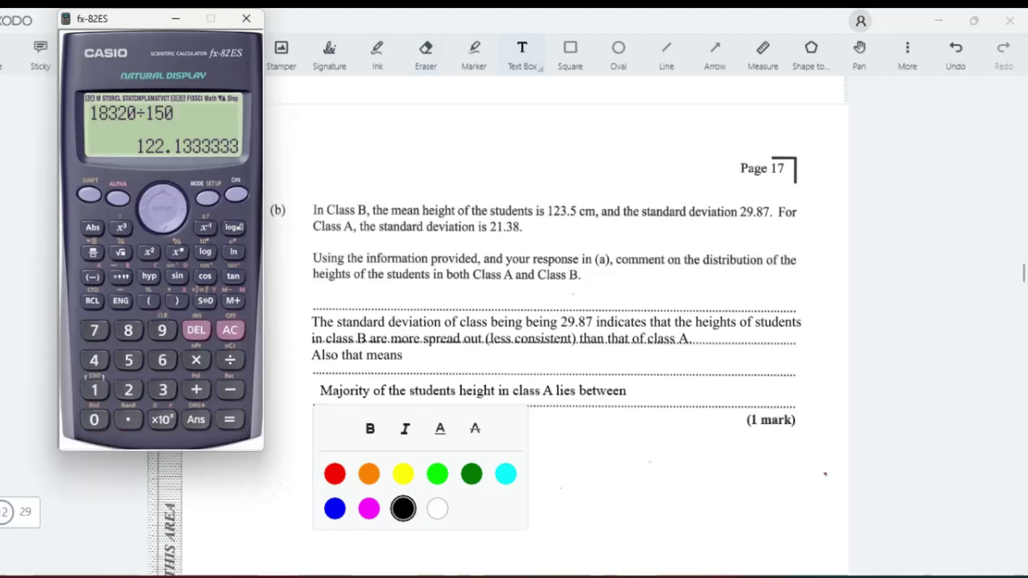
click(193, 393)
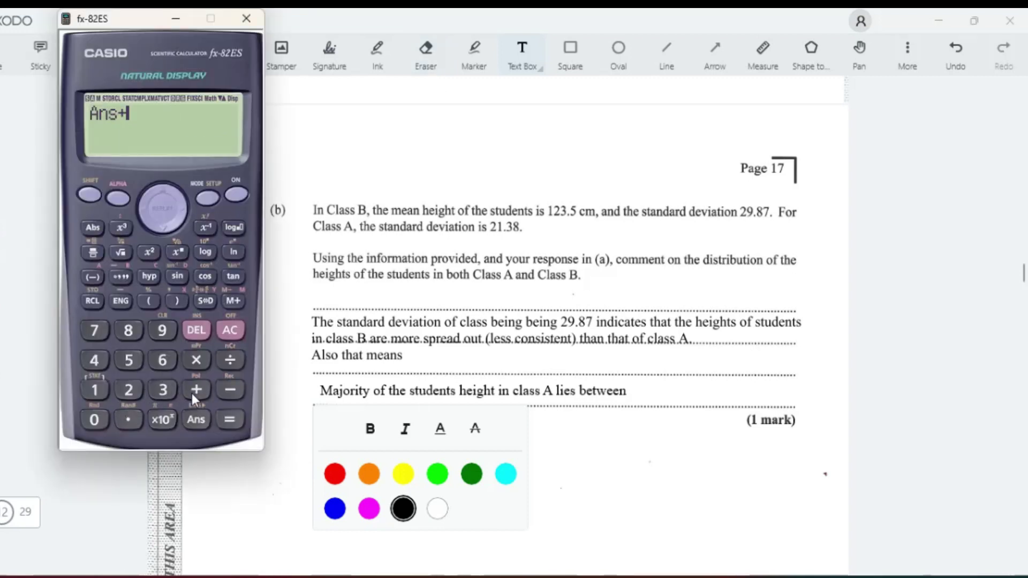
click(129, 390)
click(94, 390)
click(128, 420)
click(159, 396)
click(128, 329)
click(220, 423)
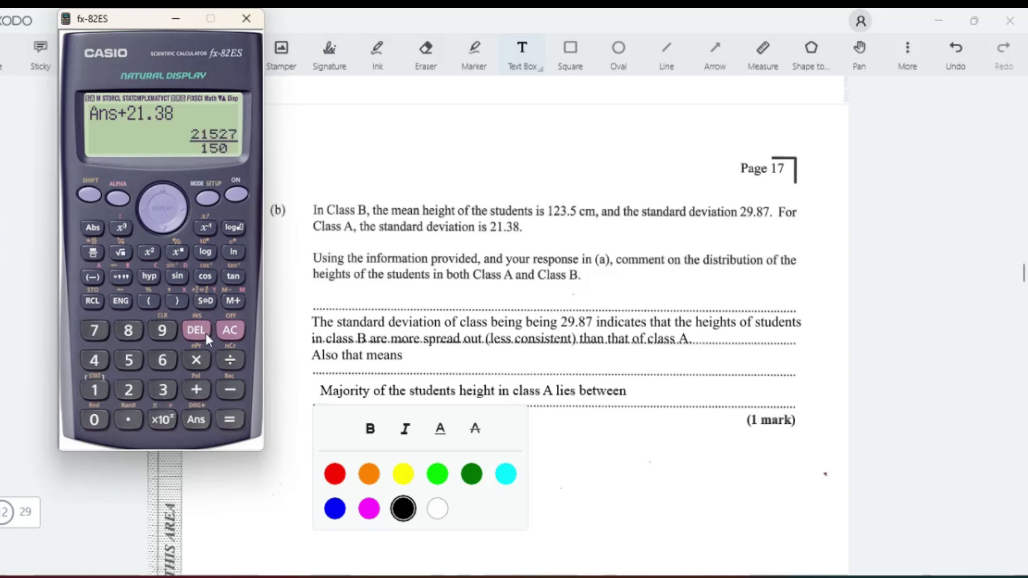
click(203, 301)
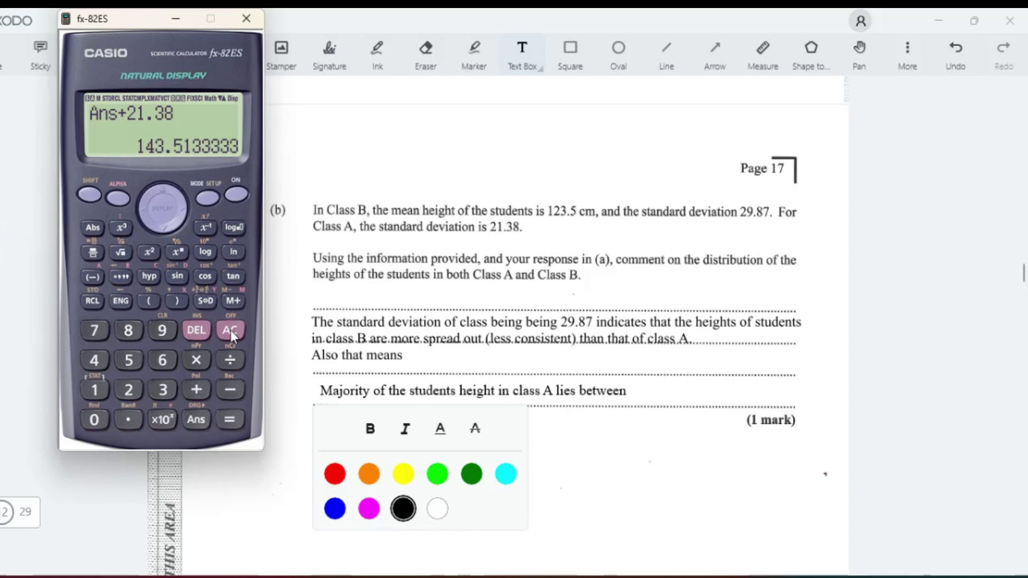
Step: Compute 122.1 − 21.38 = 100.72 as a decimal and return to the PDF
click(230, 329)
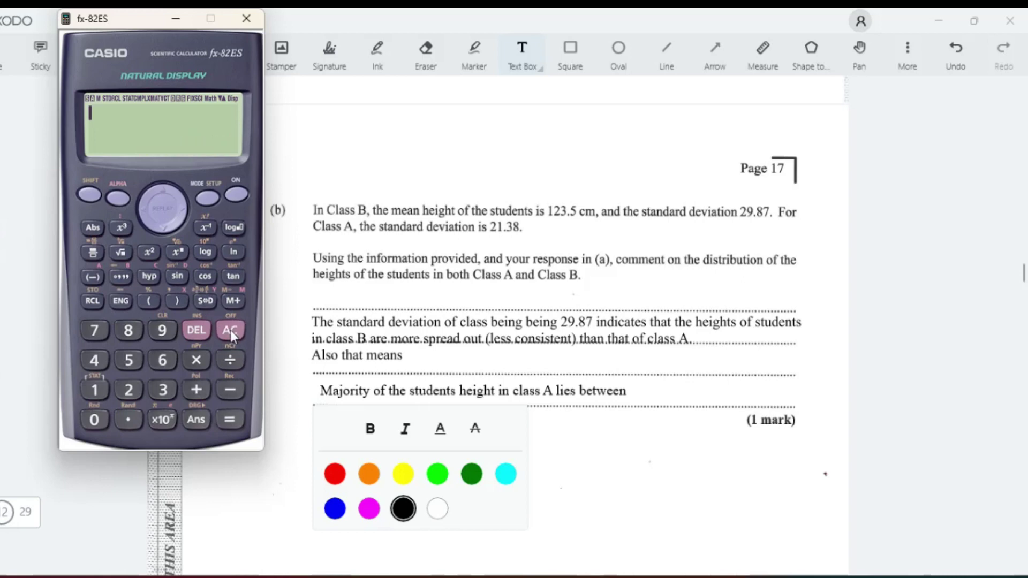
click(108, 391)
click(126, 391)
click(127, 391)
click(94, 389)
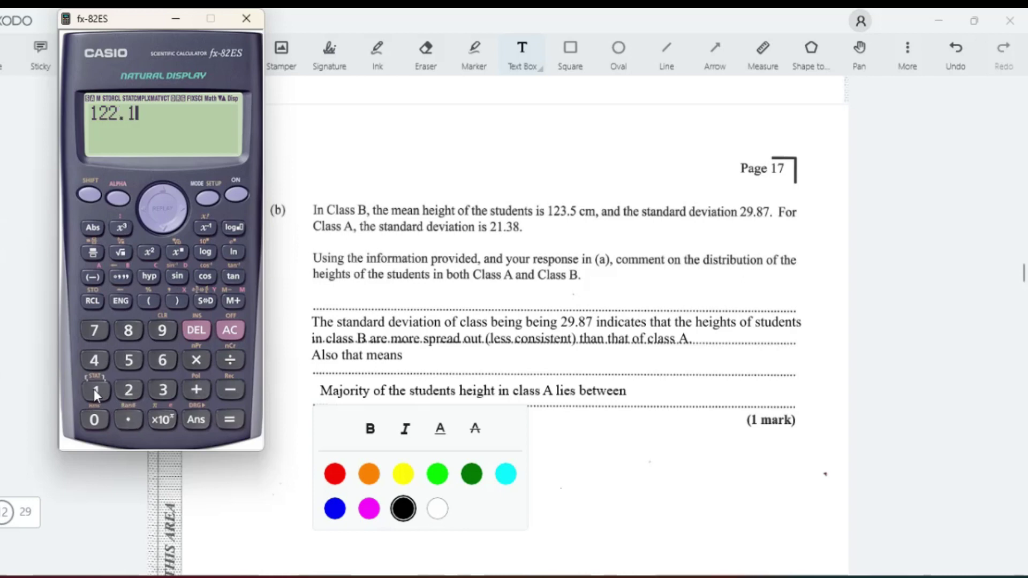
click(124, 392)
click(91, 392)
click(131, 418)
click(163, 390)
click(129, 331)
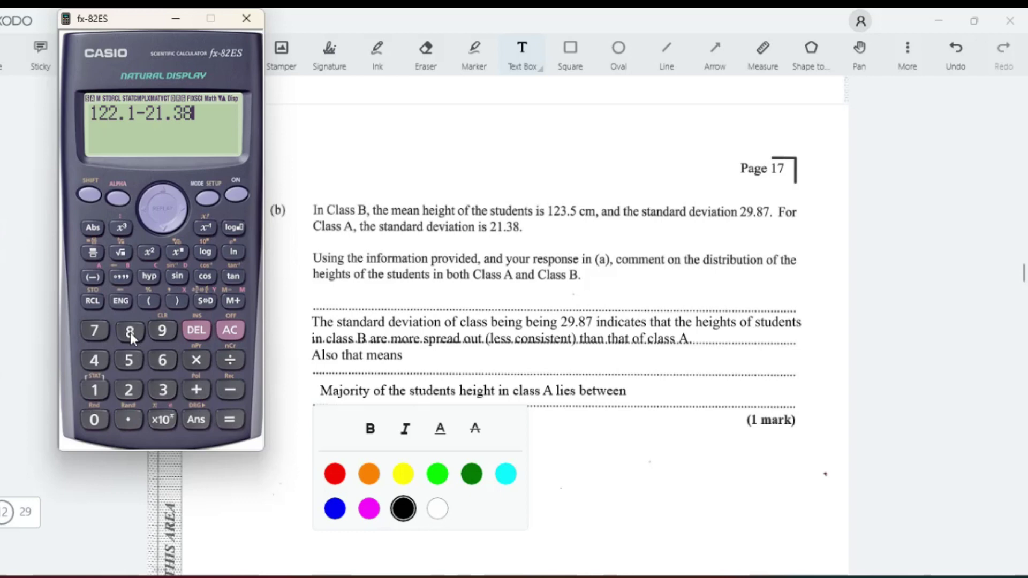
click(217, 415)
click(201, 302)
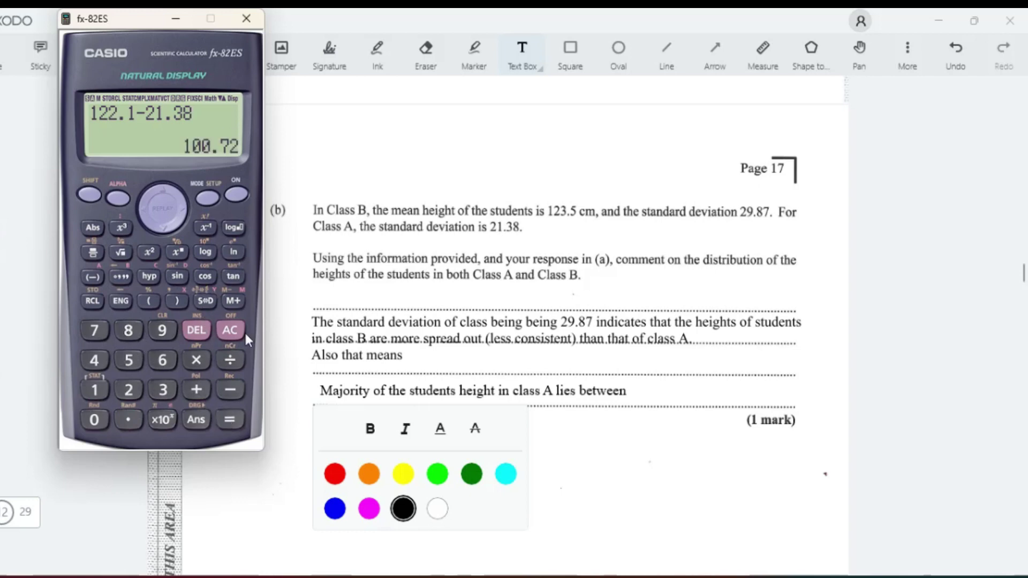
click(629, 394)
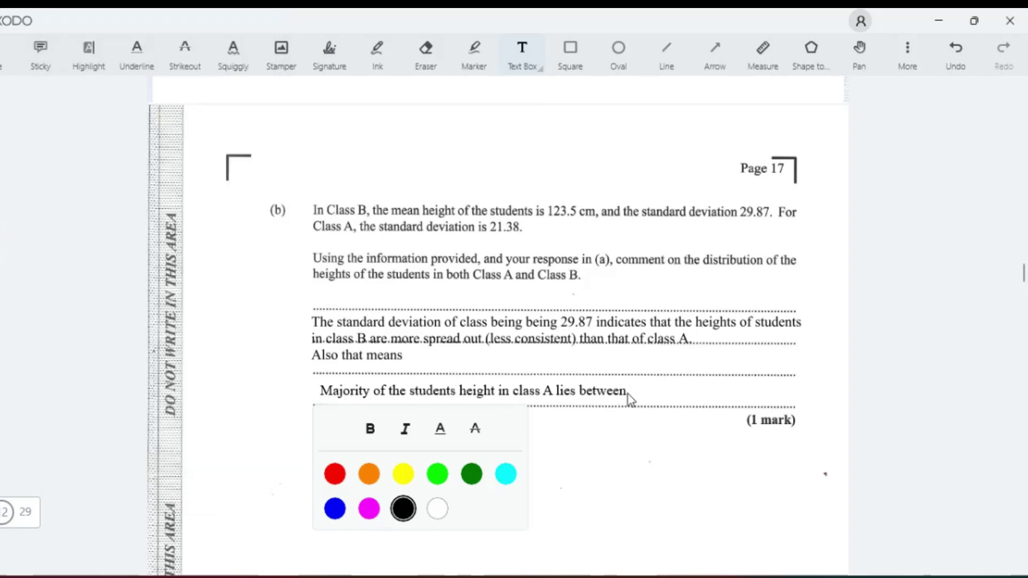
Step: Move the class A sentence text box below the answer lines
click(631, 396)
click(630, 396)
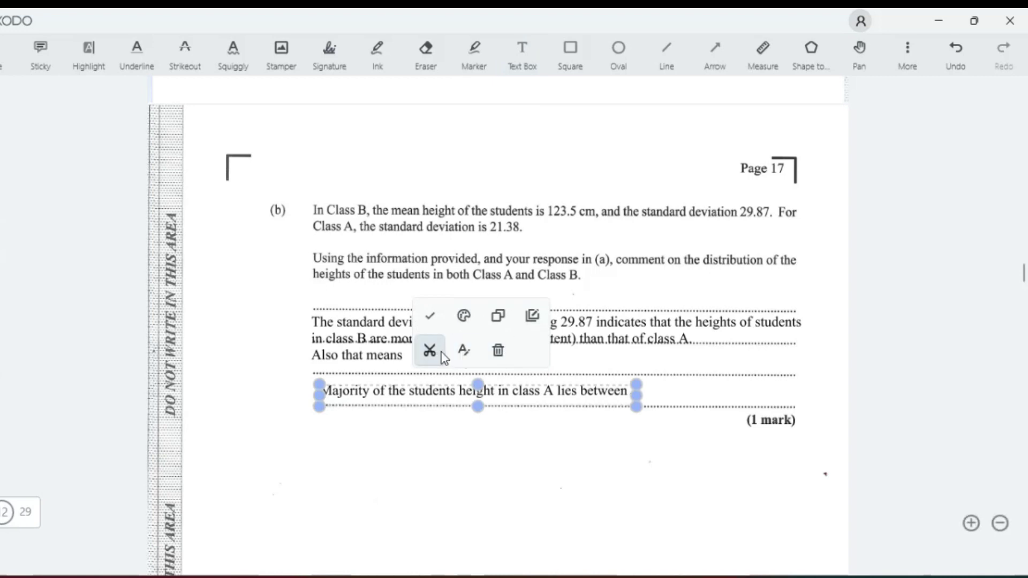
key(Delete)
click(462, 351)
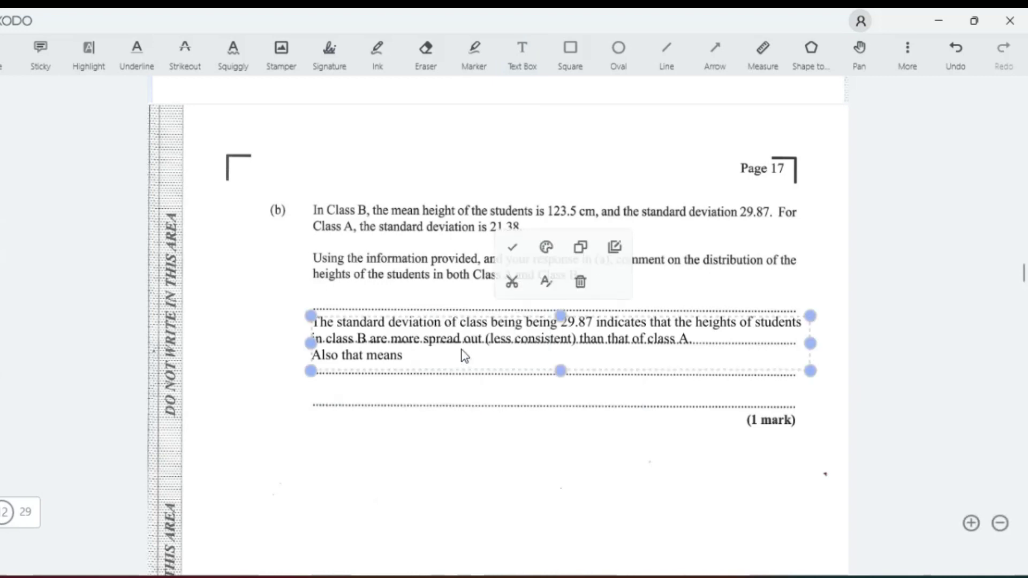
click(422, 407)
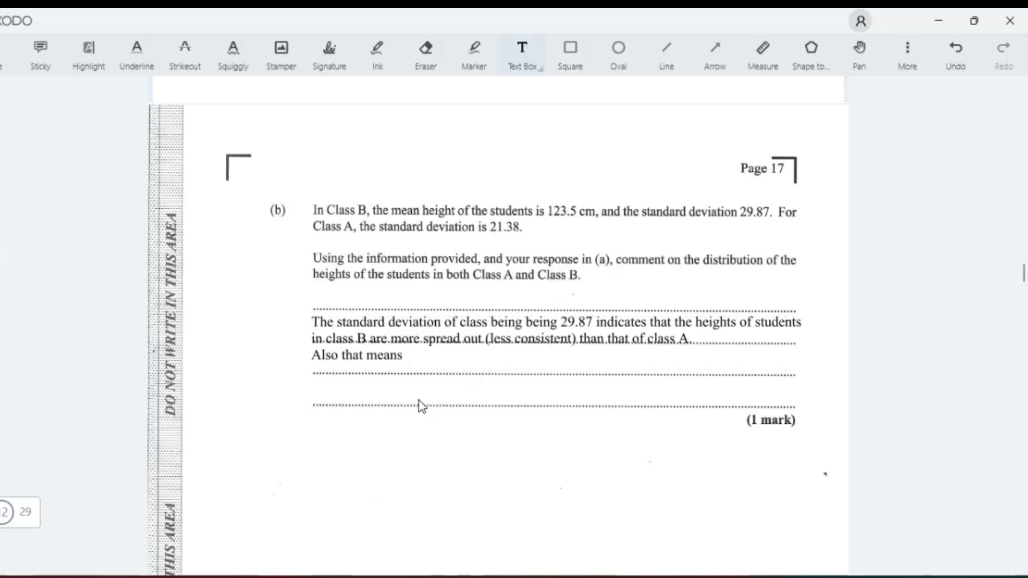
key(ctrl+z)
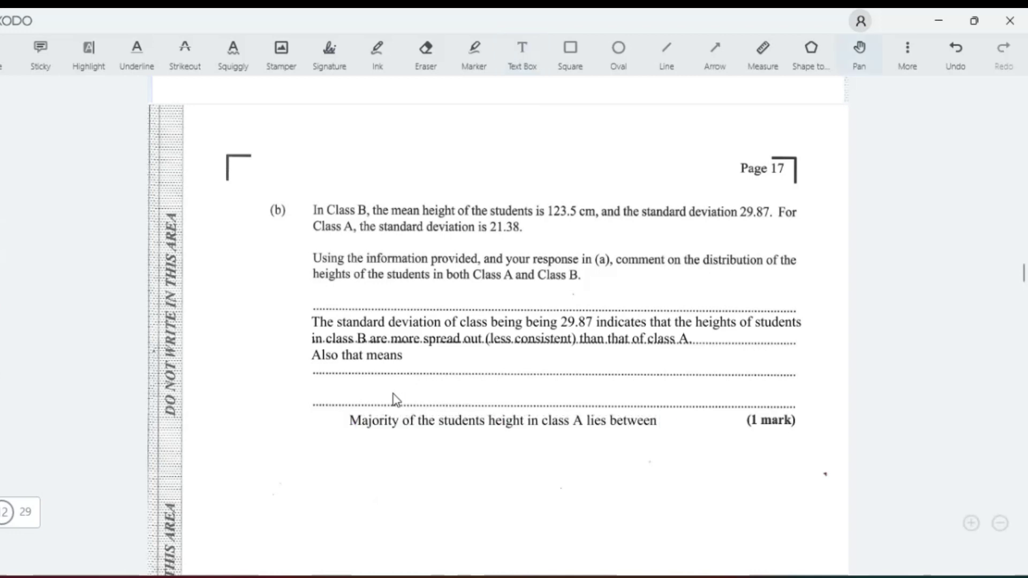
click(654, 425)
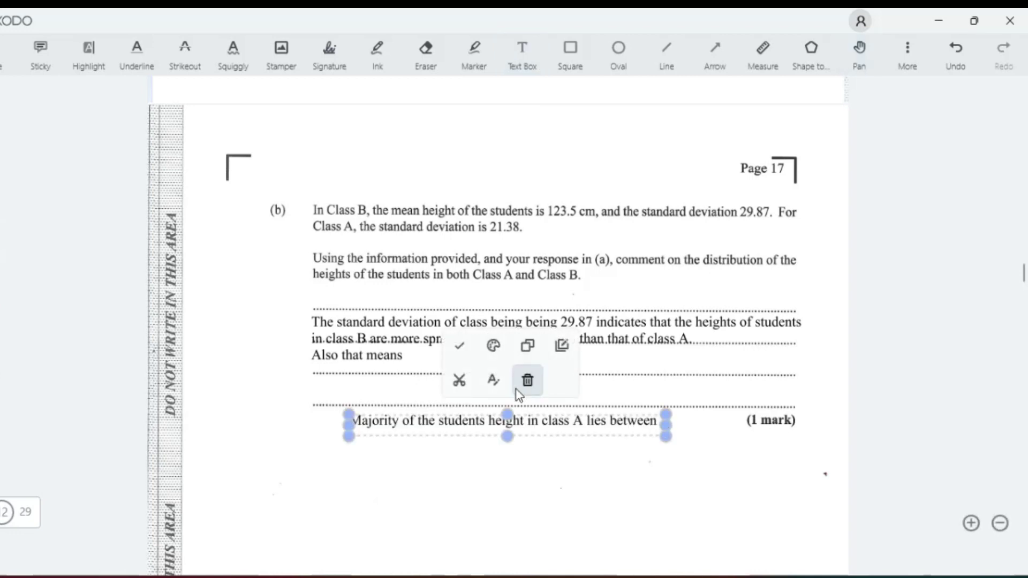
Step: Extend the class A sentence with the range '100.7 cm to 145'
click(495, 381)
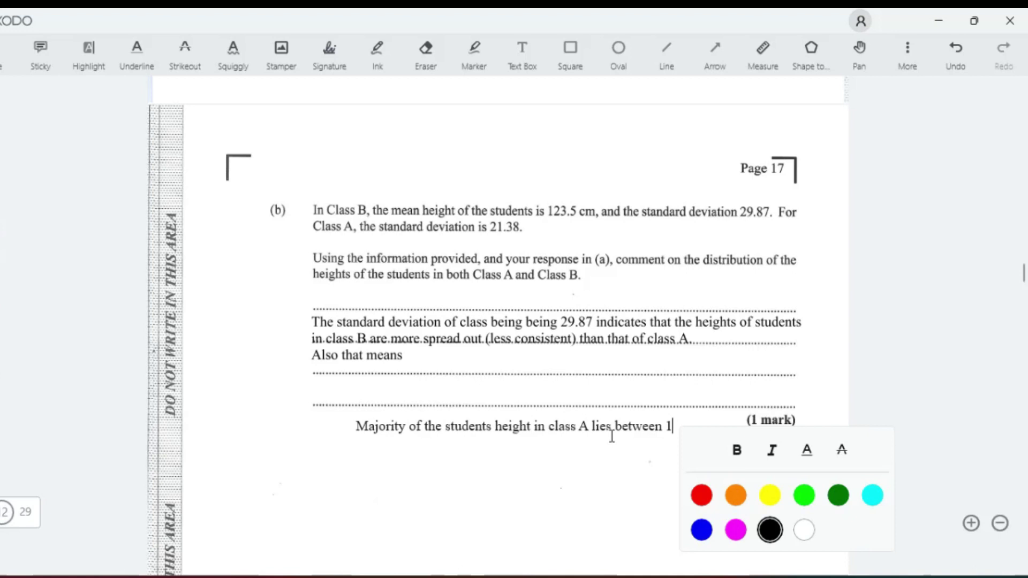
text(00.7 )
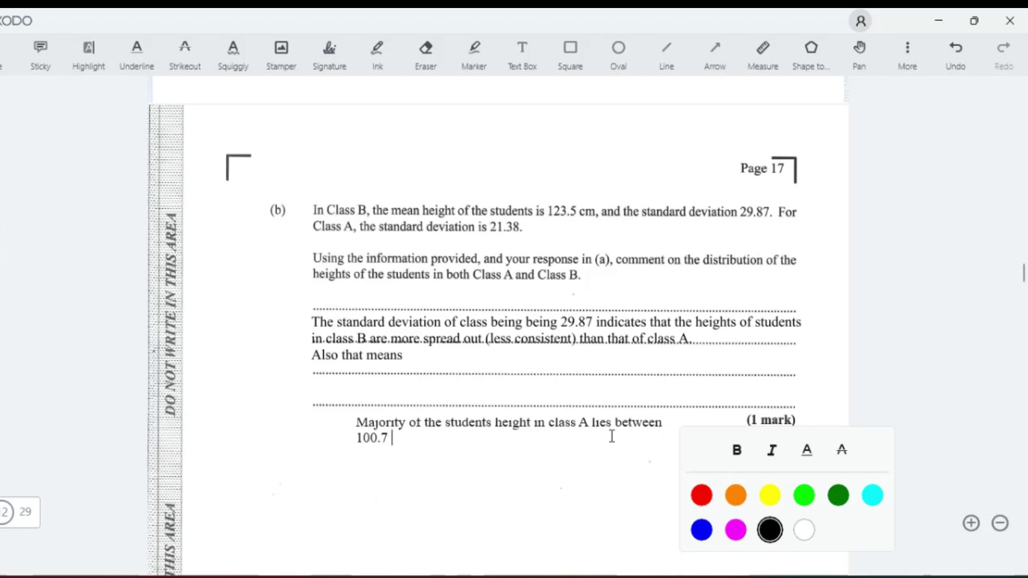
text(cm to 145)
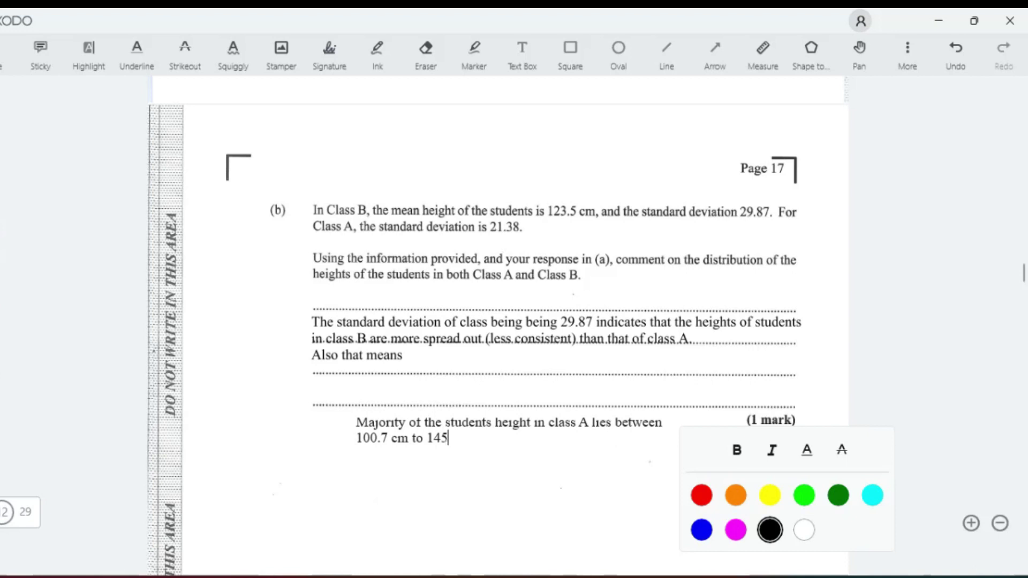
key(alt+Tab)
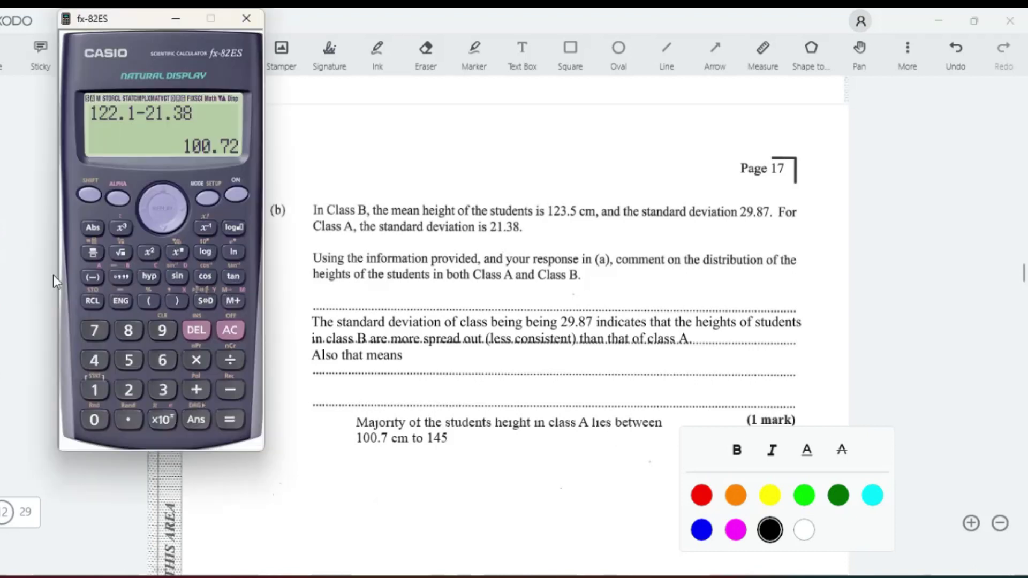
Step: On the calculator, change the previous expression to 122.1 + 21.38 and get 143.48
click(145, 206)
click(144, 206)
click(145, 206)
click(144, 207)
click(145, 206)
click(145, 206)
key(BackSpace)
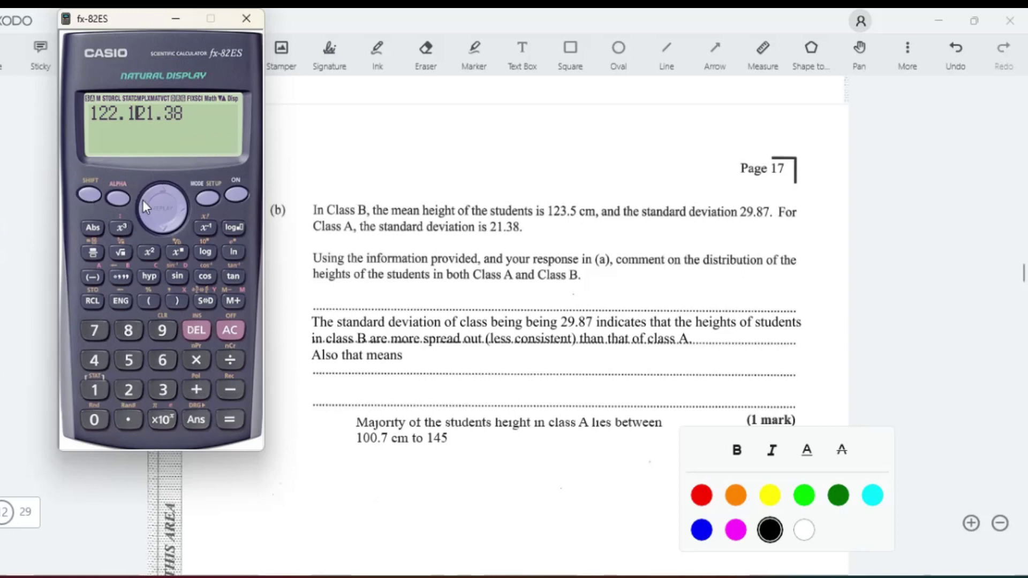
text(+)
click(227, 417)
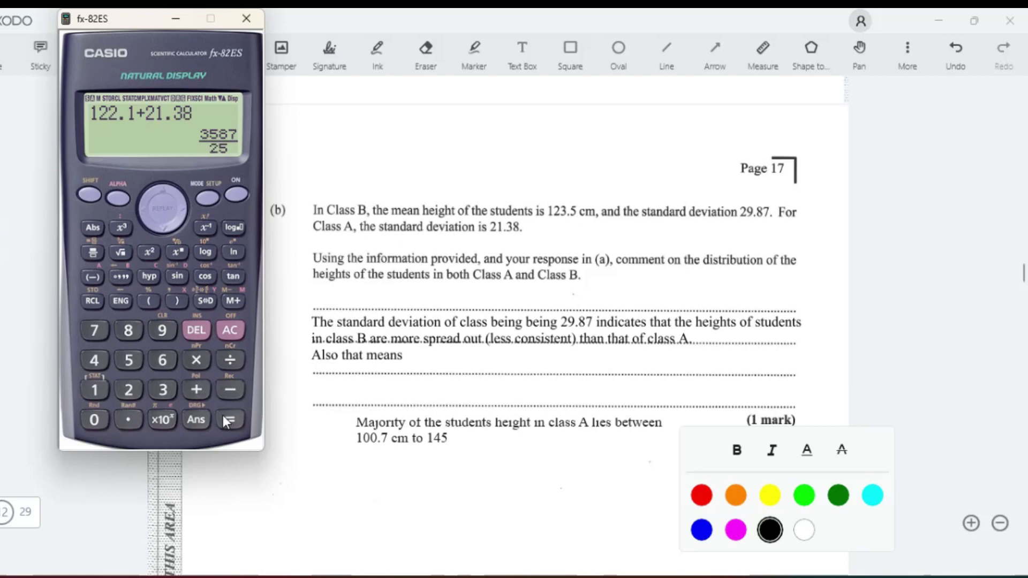
click(204, 301)
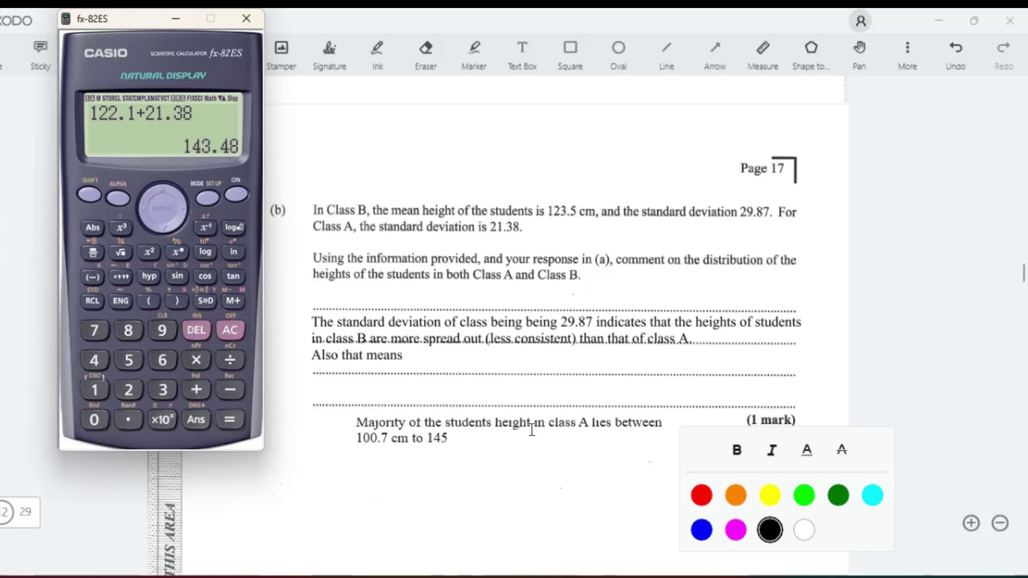
Step: Complete the class A answer's upper height as 143.5
click(444, 438)
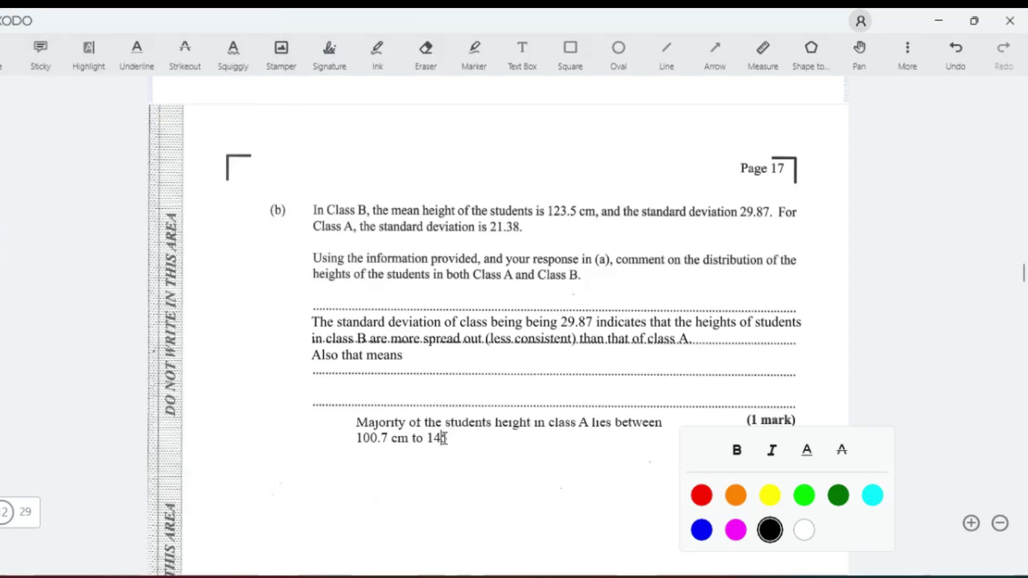
text(3.5)
key(BackSpace)
click(336, 503)
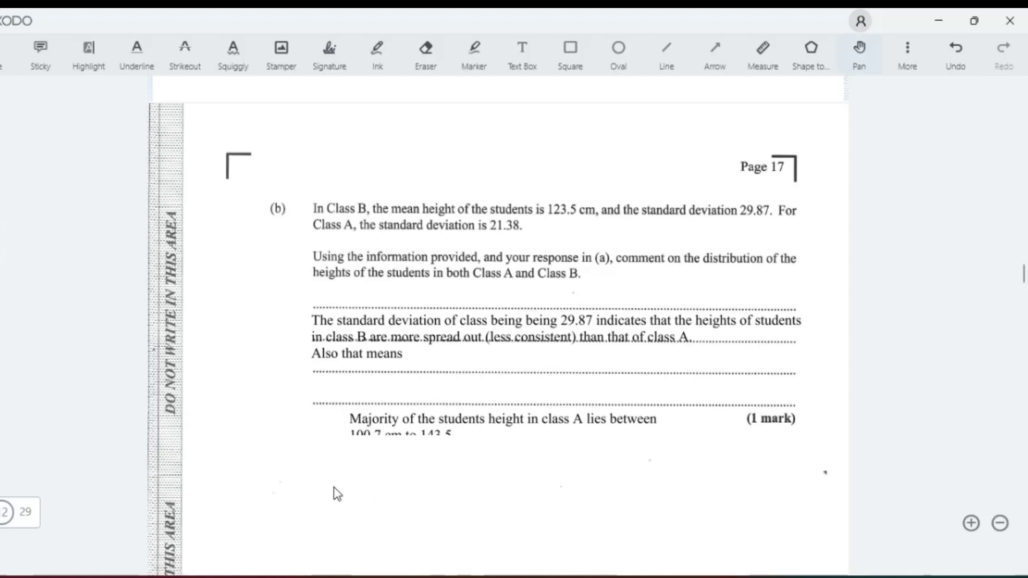
Step: Widen the class A answer box so 'between 100.7 cm to 143.5' fits one line
click(365, 428)
drag(345, 424, 312, 424)
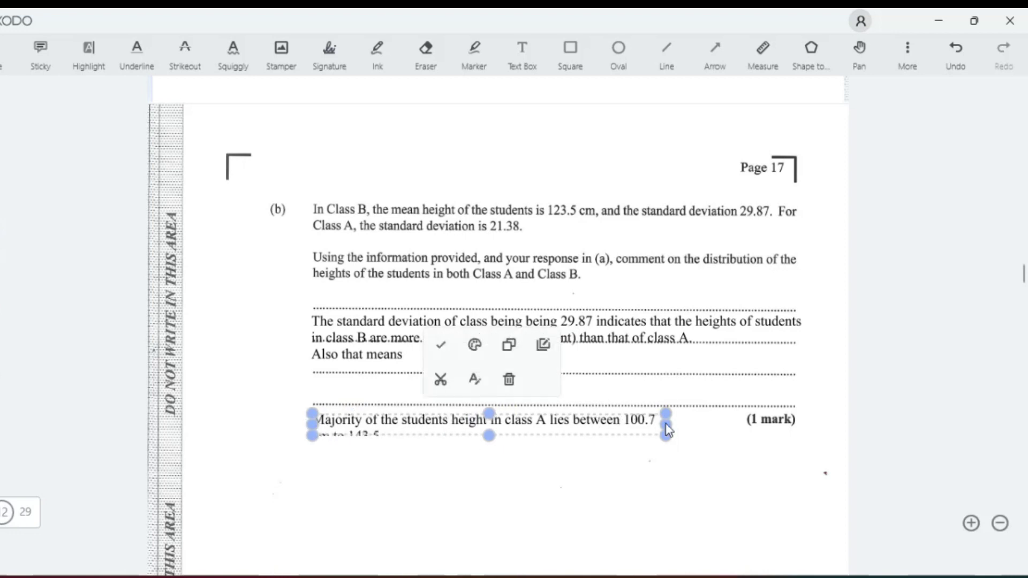
drag(665, 425, 726, 424)
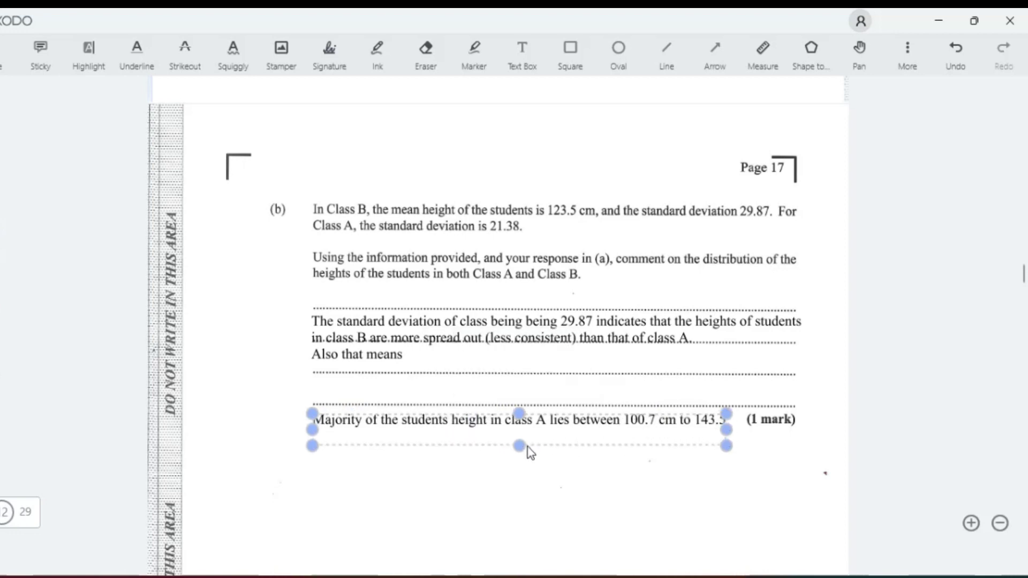
click(503, 491)
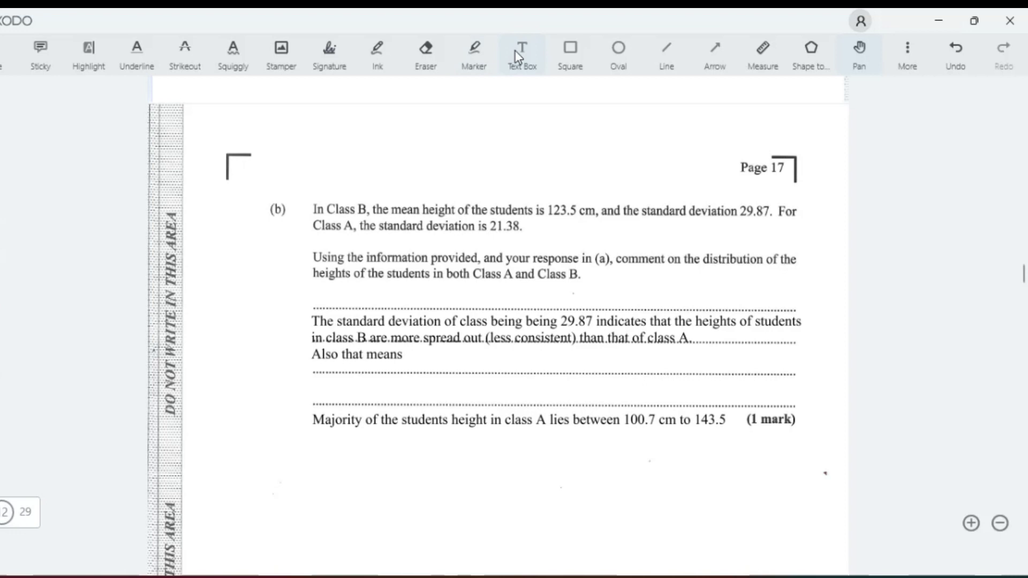
click(328, 448)
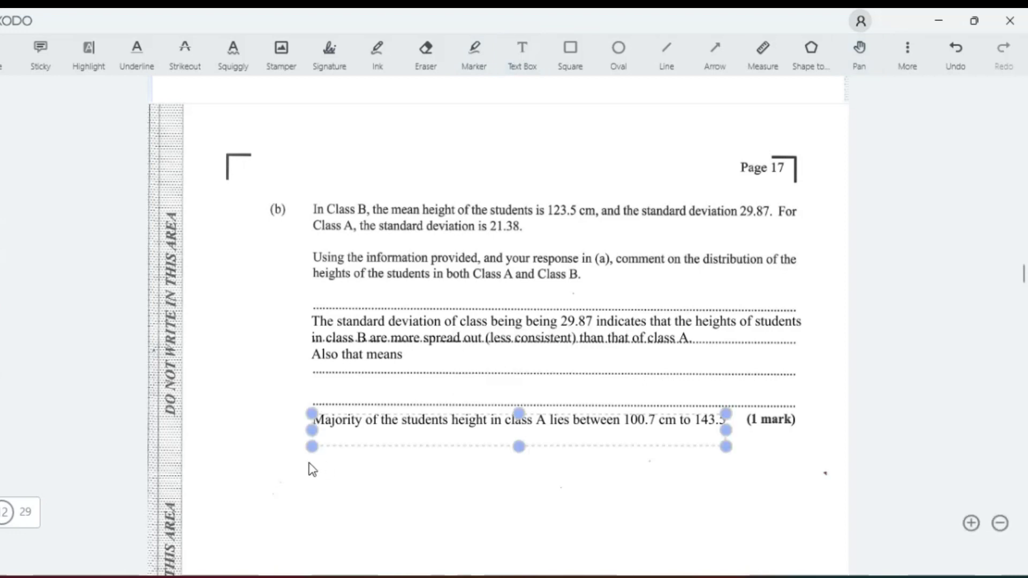
Step: Add a text box under class A reading 'Majority of the students of class B height lies between'
click(310, 476)
click(312, 474)
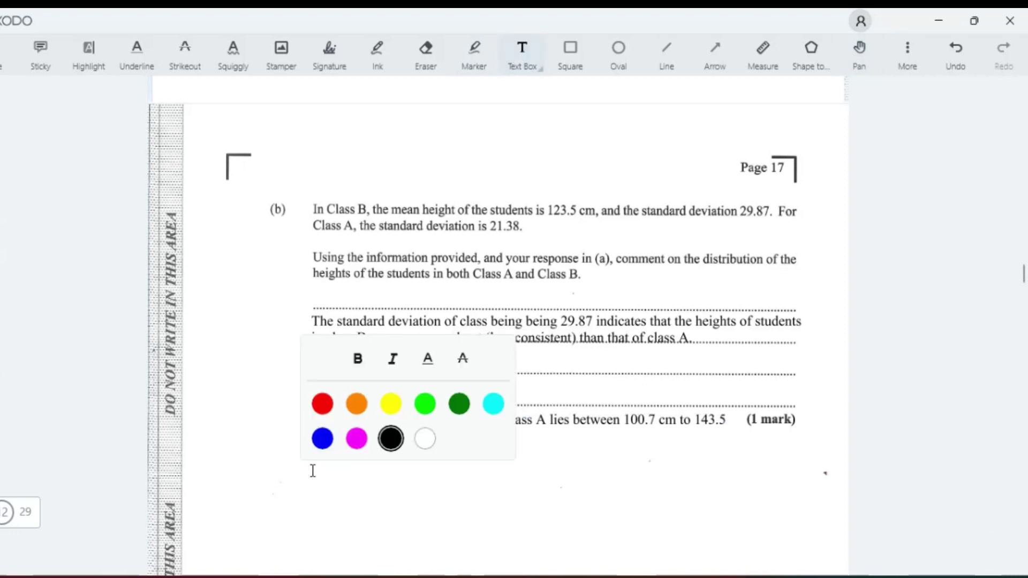
text(Majority of the s)
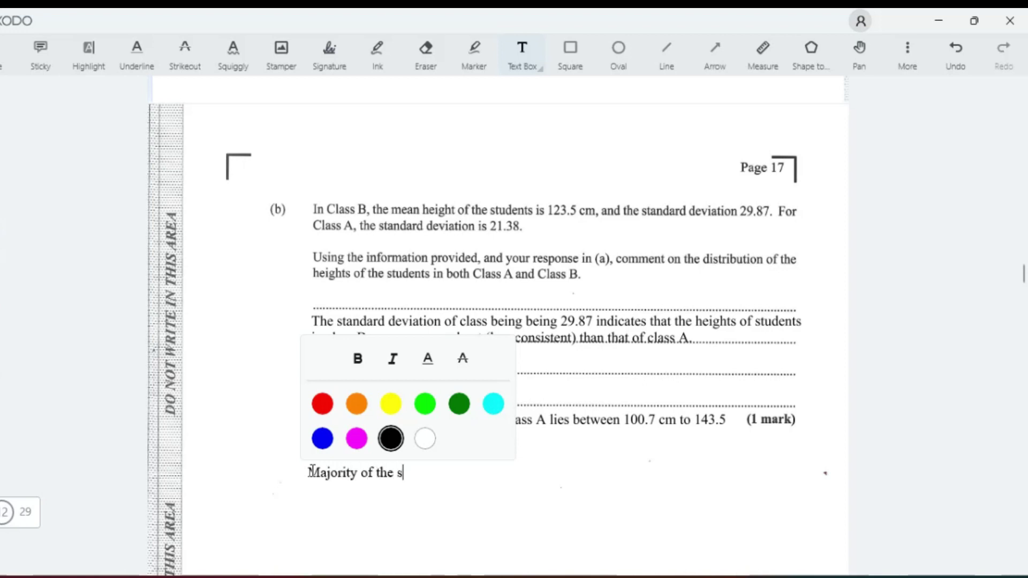
text(tudents of class B )
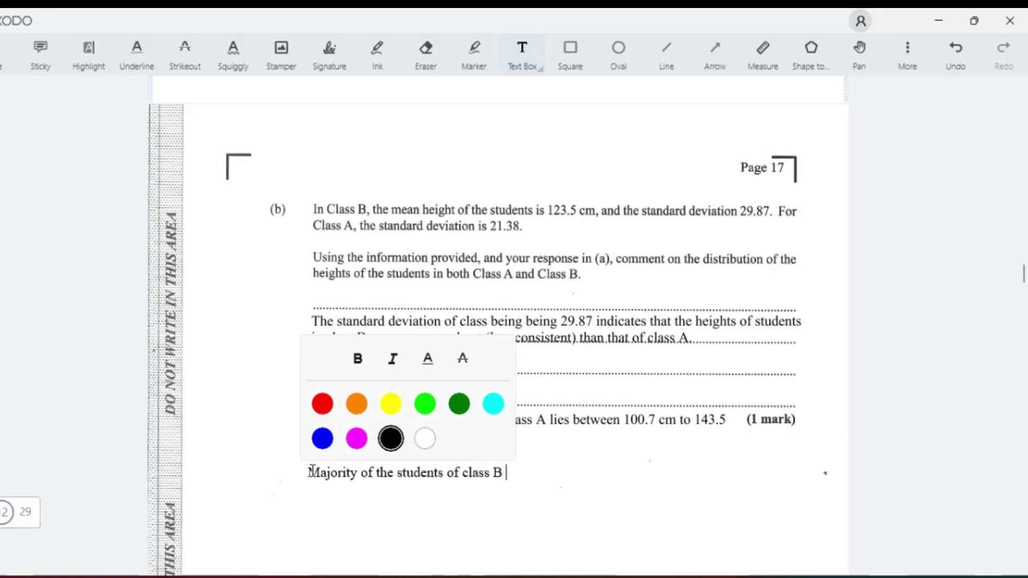
text(height lies between)
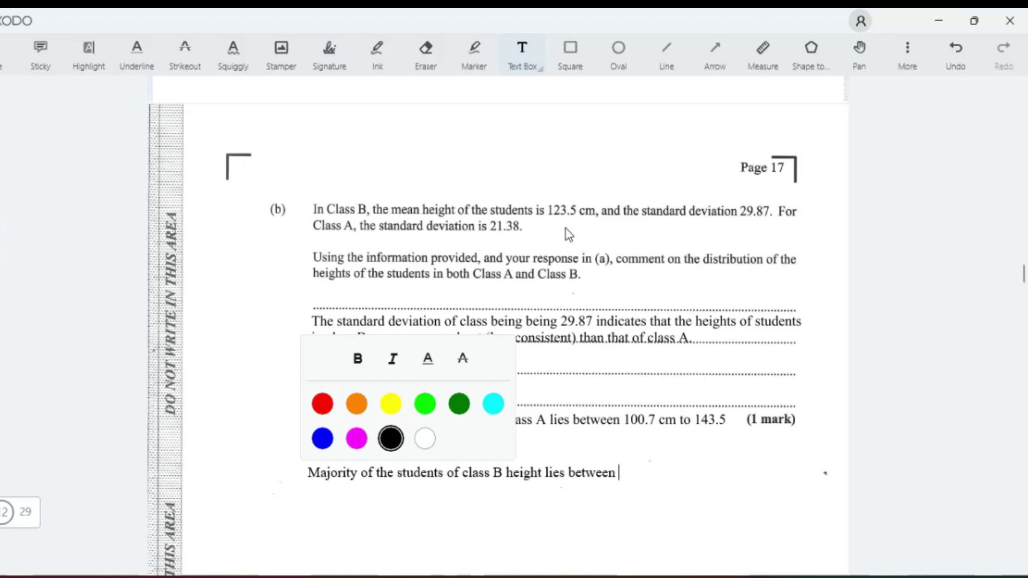
Step: On the calculator, compute the class B mean minus standard deviation, 123.5 − 29.87
key(alt+Tab)
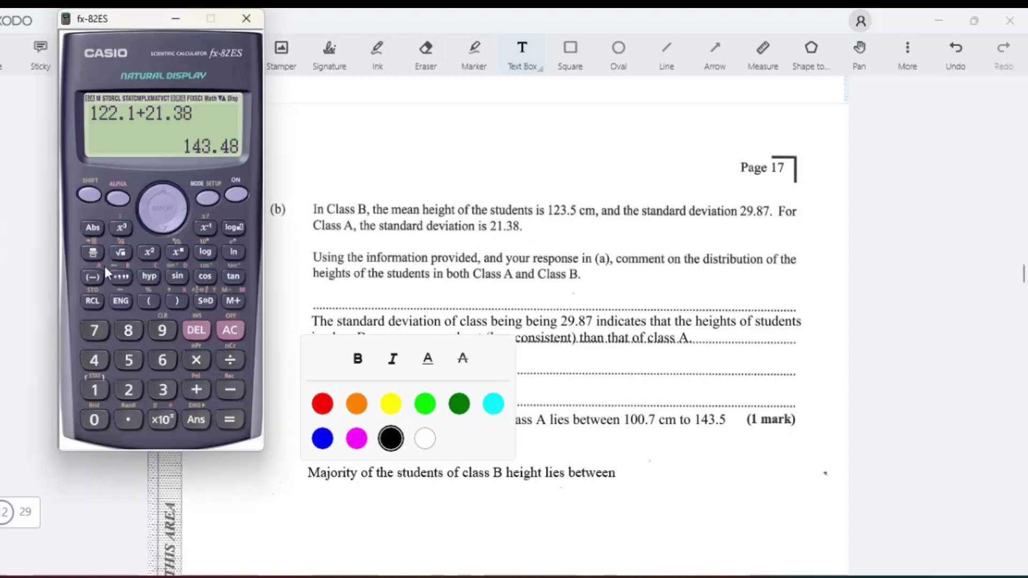
click(95, 389)
click(127, 391)
click(163, 389)
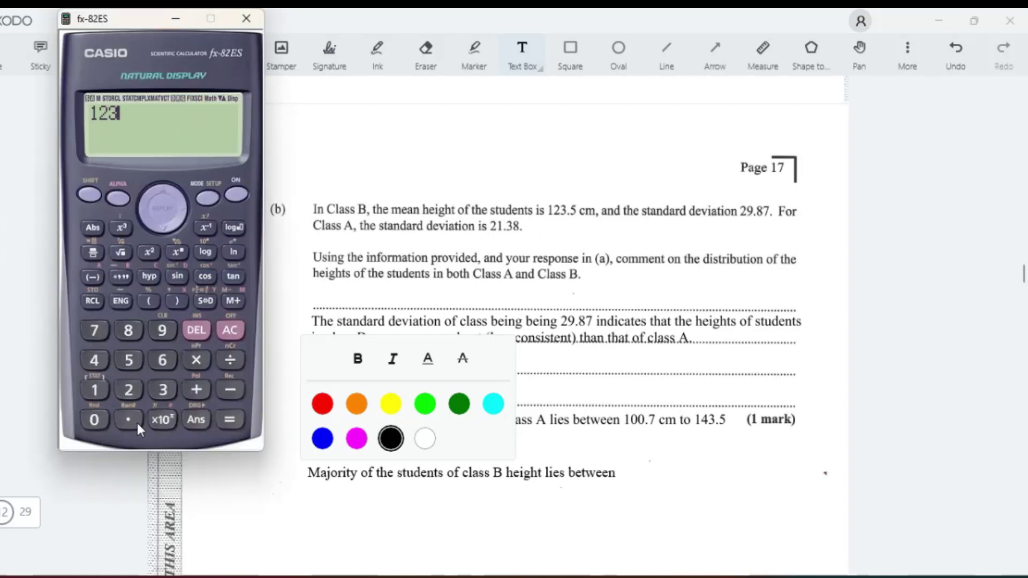
click(128, 419)
click(129, 360)
click(129, 390)
click(161, 331)
click(129, 331)
click(95, 330)
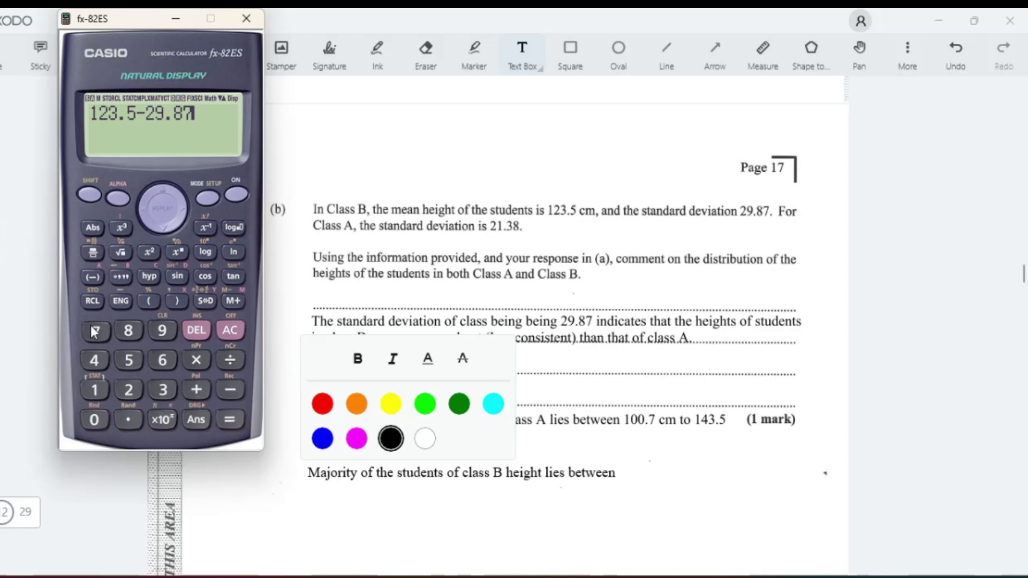
click(230, 420)
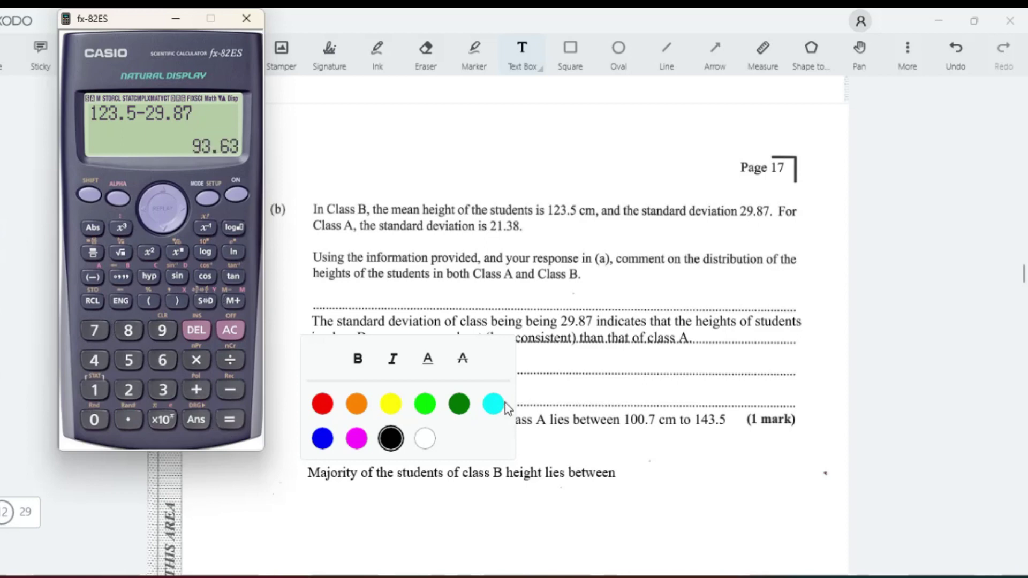
Step: Continue the class B sentence with '93.6cm to'
click(624, 477)
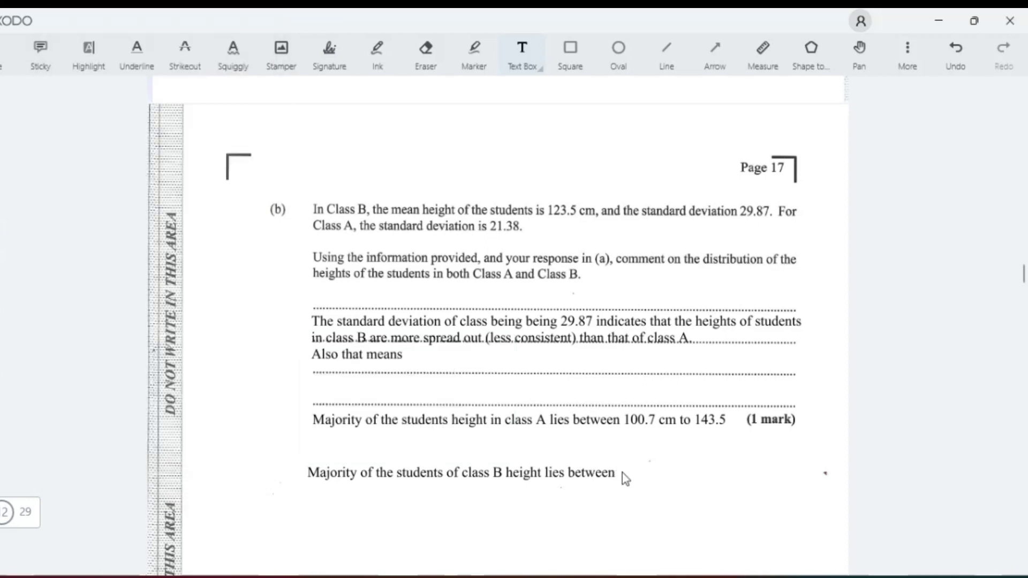
click(608, 476)
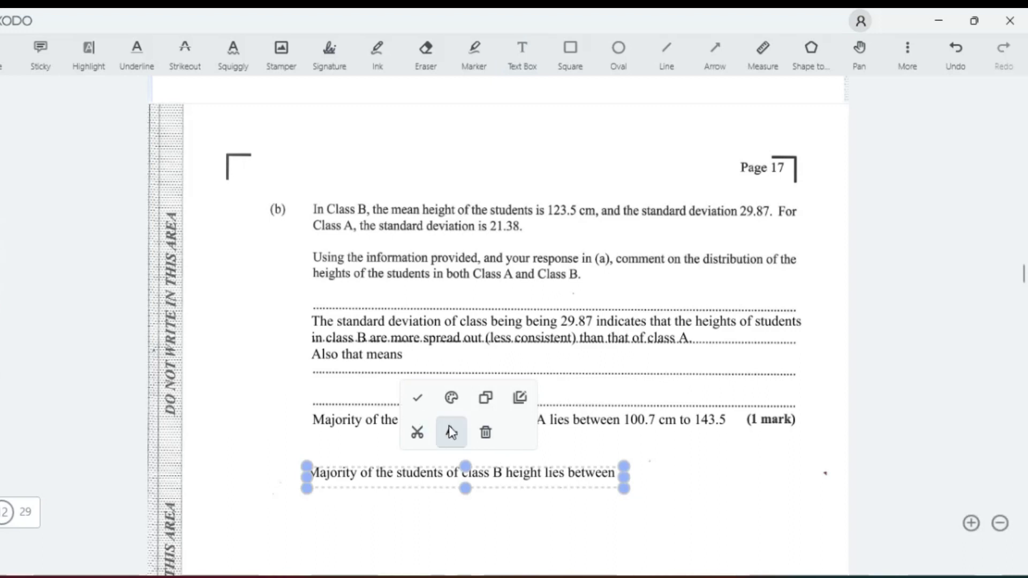
double_click(496, 465)
text(93.6)
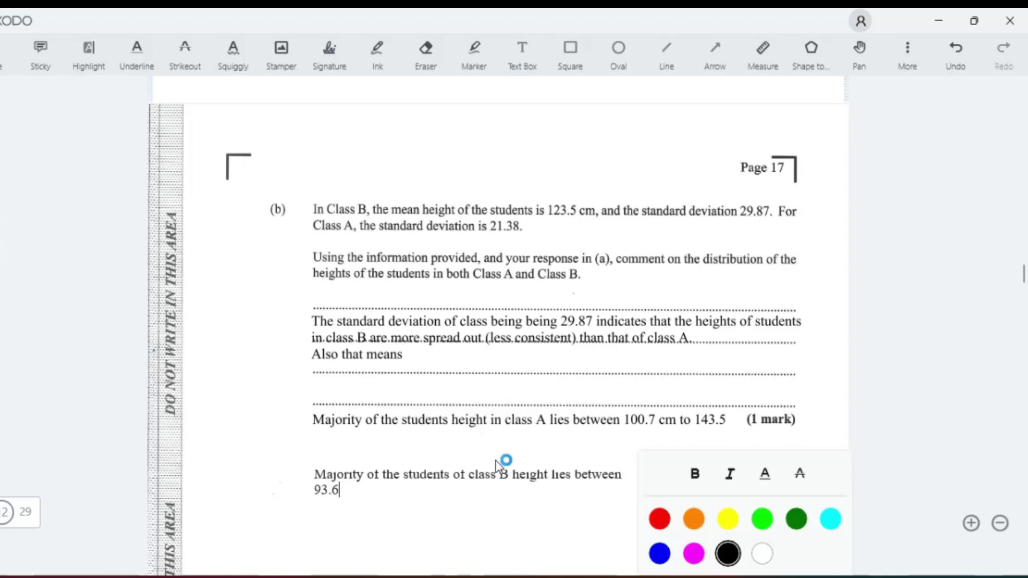
text(cm to)
Step: Change the calculation to 123.5 + 29.87, giving 153.37
key(alt+Tab)
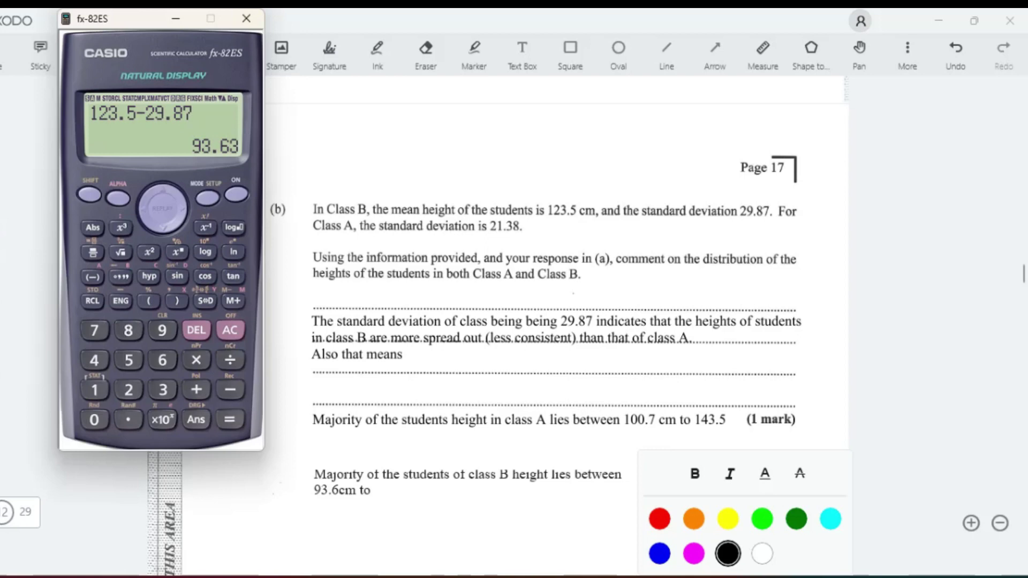
click(140, 211)
click(140, 211)
click(141, 211)
click(140, 211)
click(140, 211)
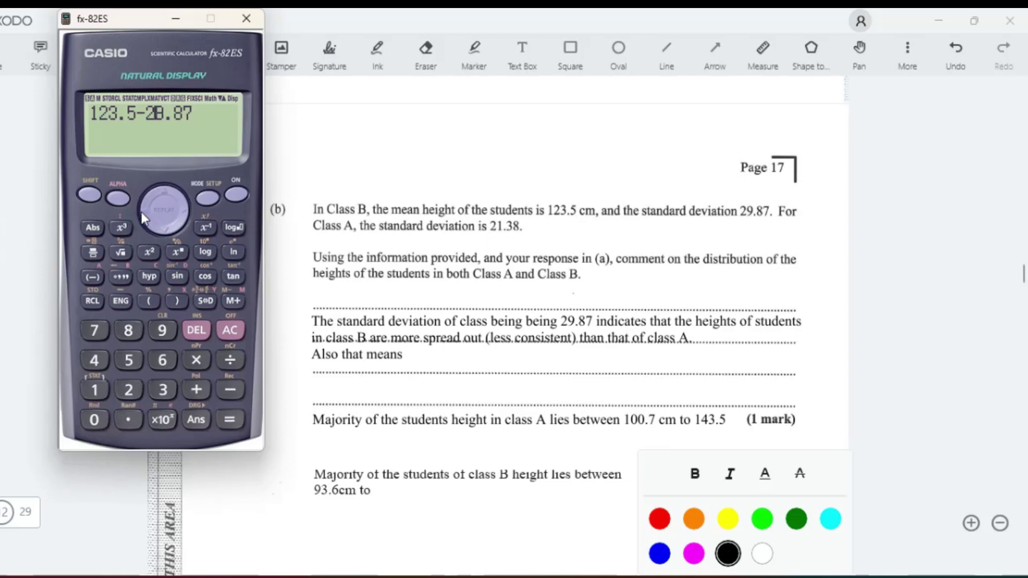
click(141, 211)
click(140, 211)
key(BackSpace)
text(+)
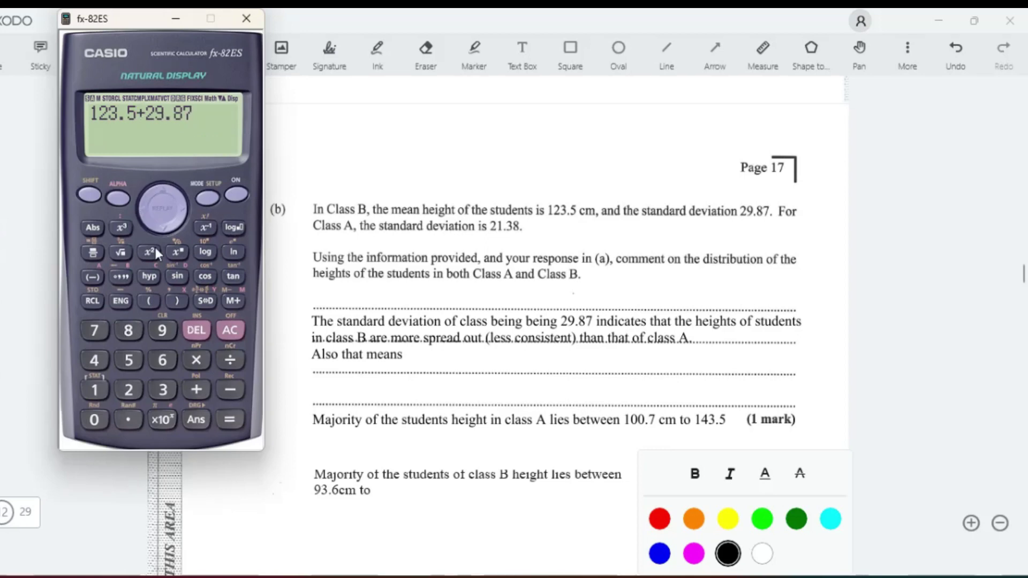
click(223, 420)
click(204, 303)
Step: Finish the class B sentence with the upper height in cm and widen it onto one line
click(371, 491)
text(1)
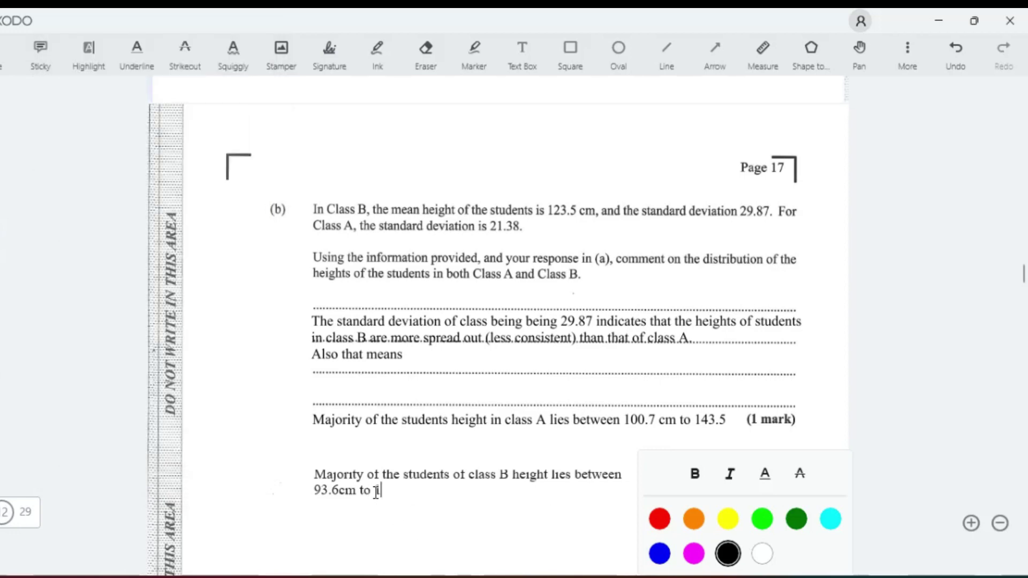
text(52)
text(.4)
text(cm)
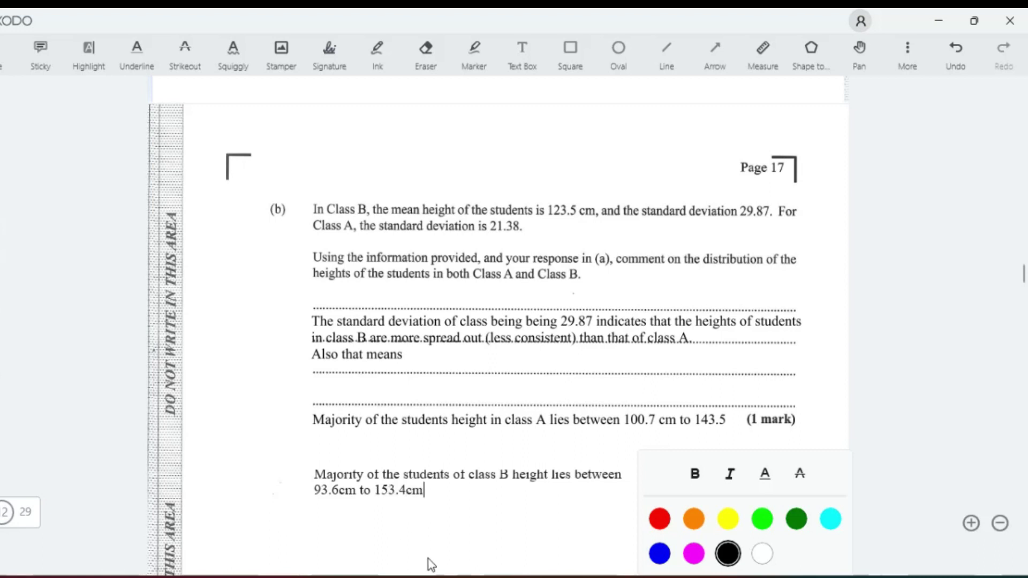
click(427, 560)
click(517, 476)
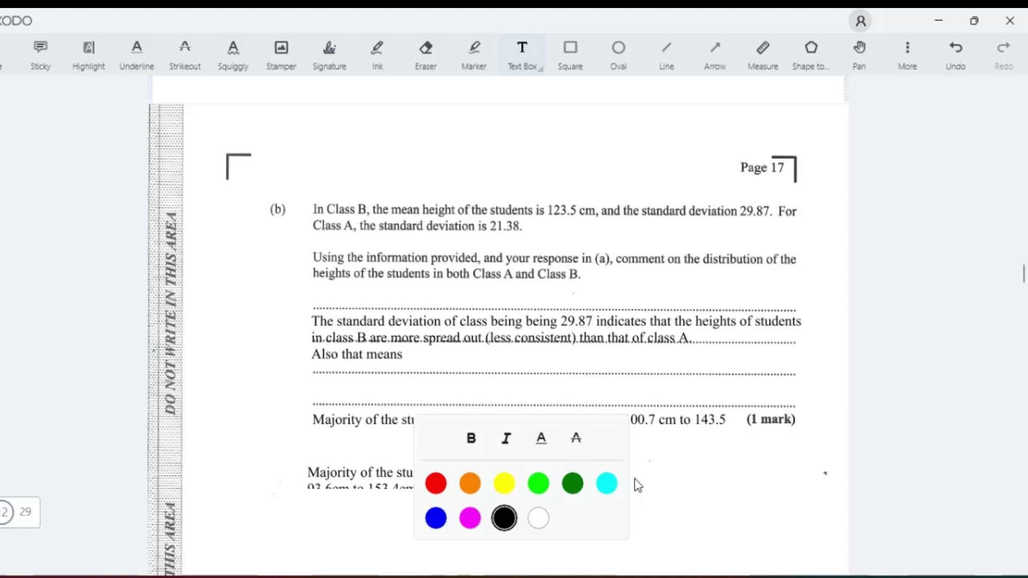
click(729, 510)
click(364, 477)
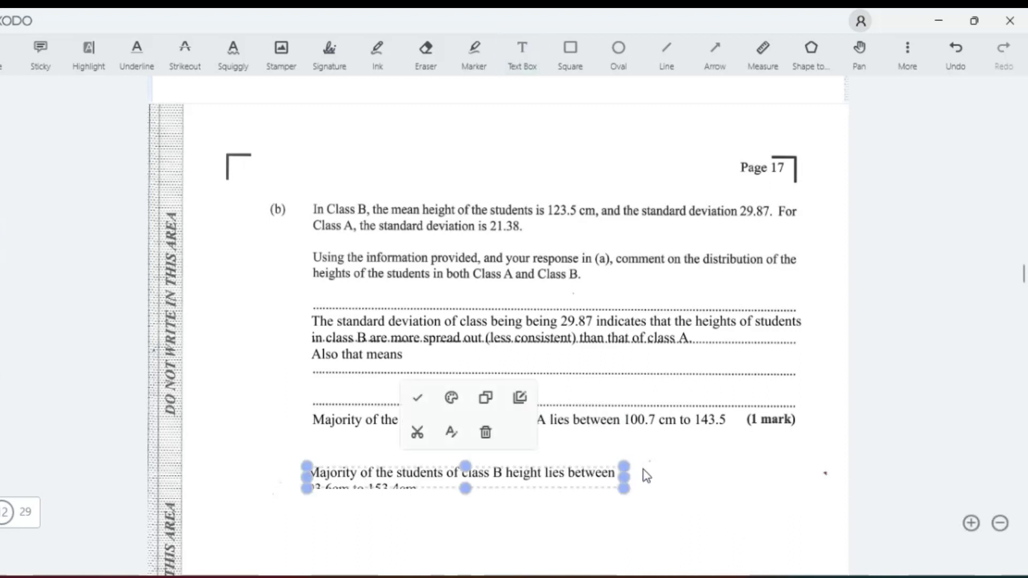
drag(624, 479, 755, 480)
click(530, 488)
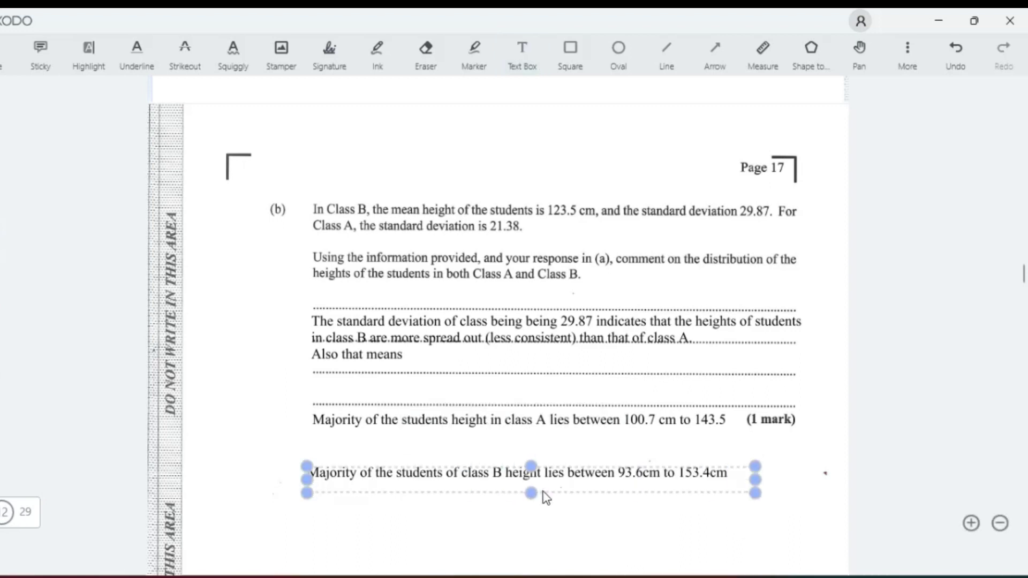
click(622, 556)
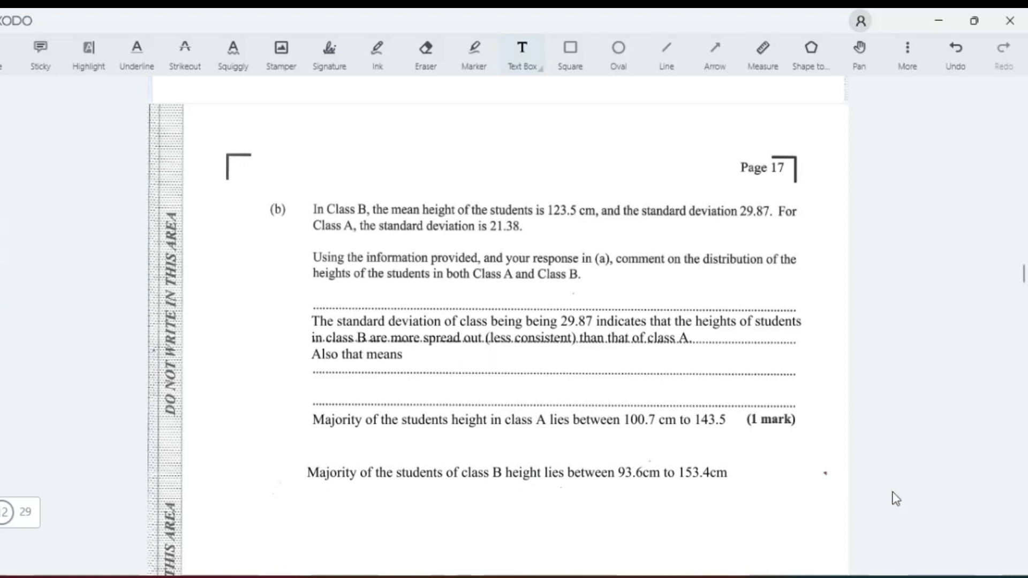
Step: Handwrite 59 and 146 in magenta in the empty 100–120 and 140–160 cumulative frequency cells
scroll(895, 498, down, 15)
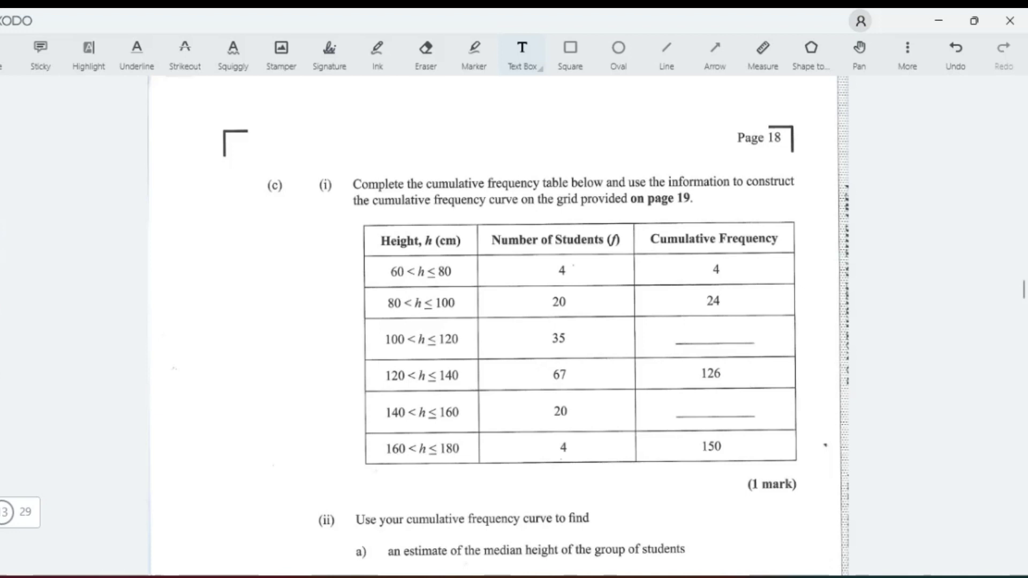
click(694, 330)
click(377, 51)
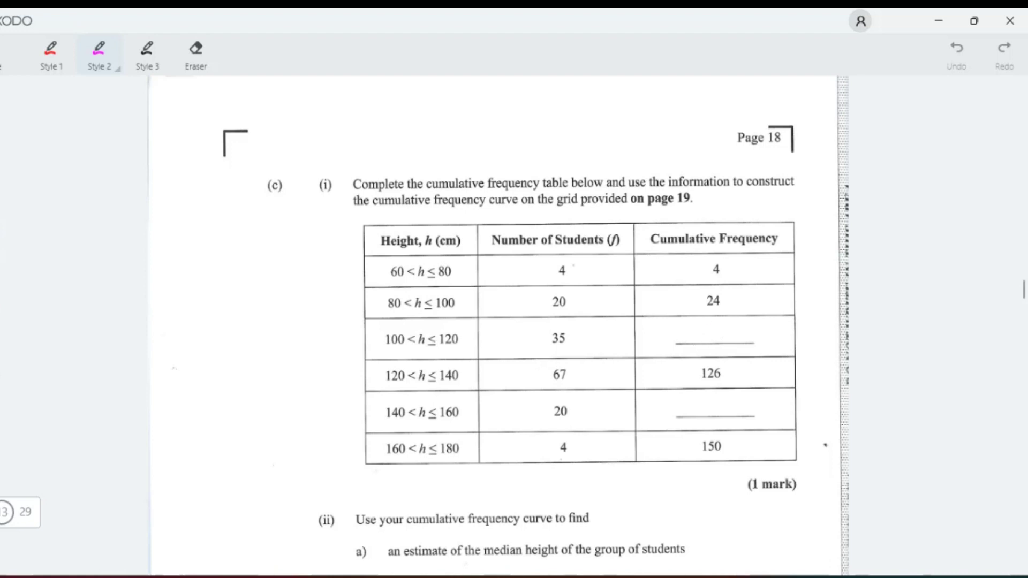
mouse_move(712, 320)
mouse_down()
mouse_move(694, 340)
mouse_move(726, 341)
mouse_up()
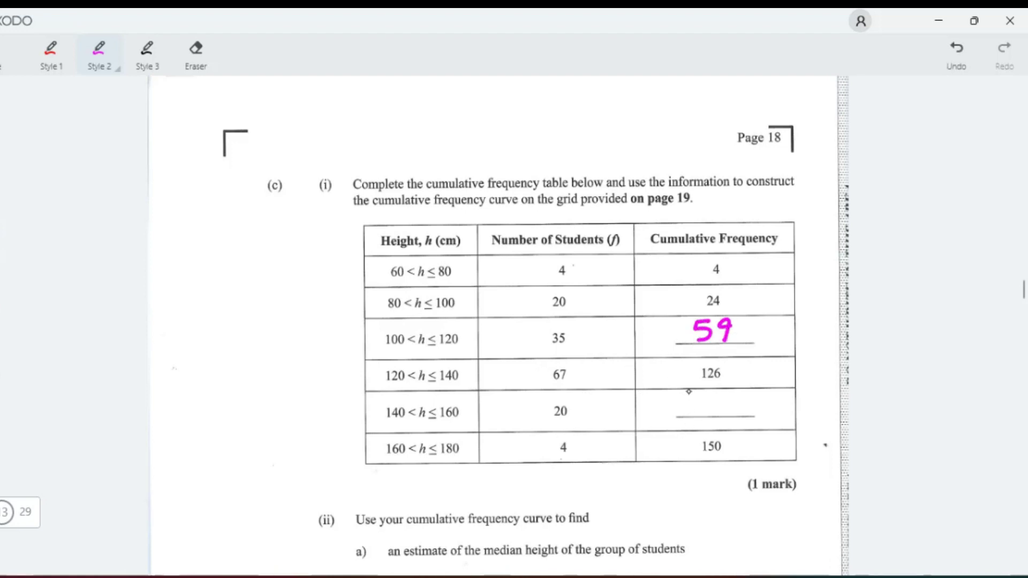
mouse_move(689, 391)
mouse_down()
mouse_move(690, 415)
mouse_move(719, 406)
mouse_move(713, 417)
mouse_up()
drag(740, 396, 729, 409)
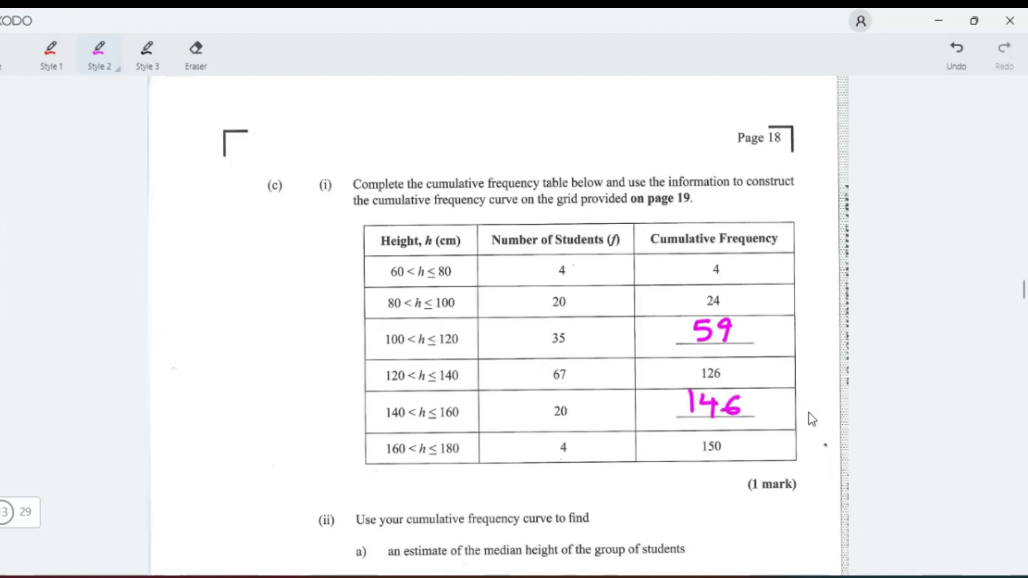
scroll(878, 387, down, 10)
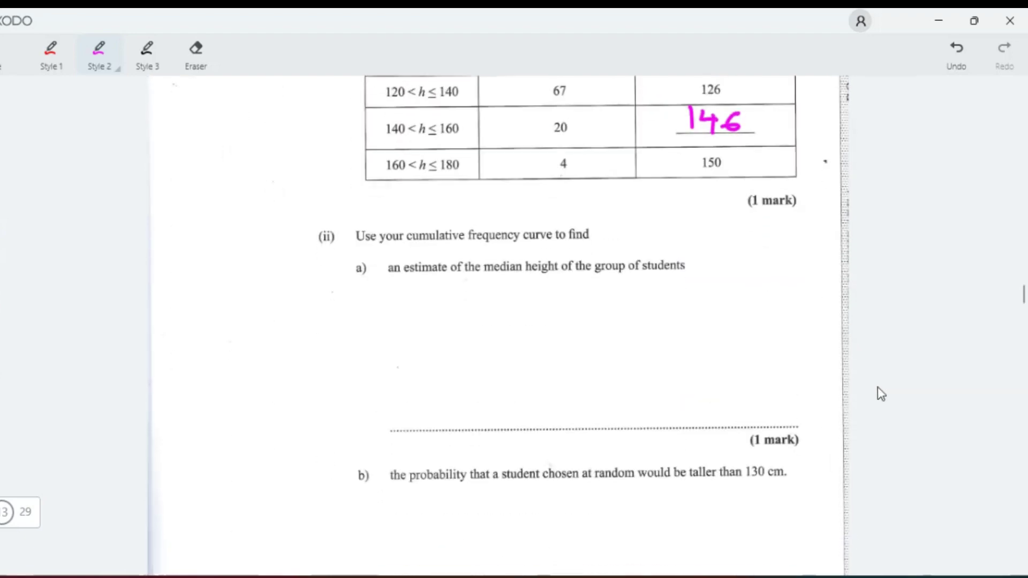
scroll(878, 387, down, 5)
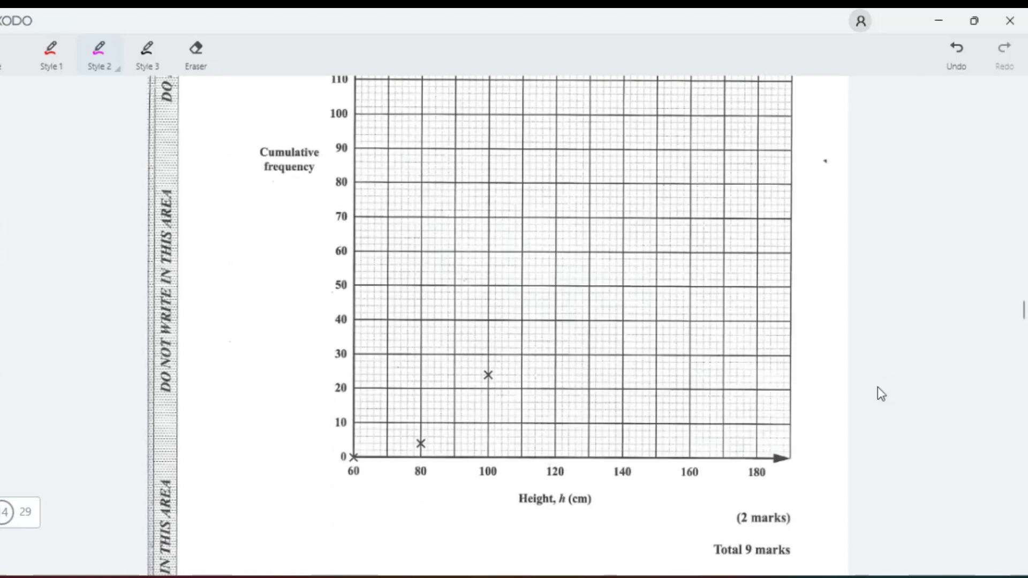
scroll(878, 386, up, 15)
scroll(878, 387, down, 2)
scroll(878, 386, up, 2)
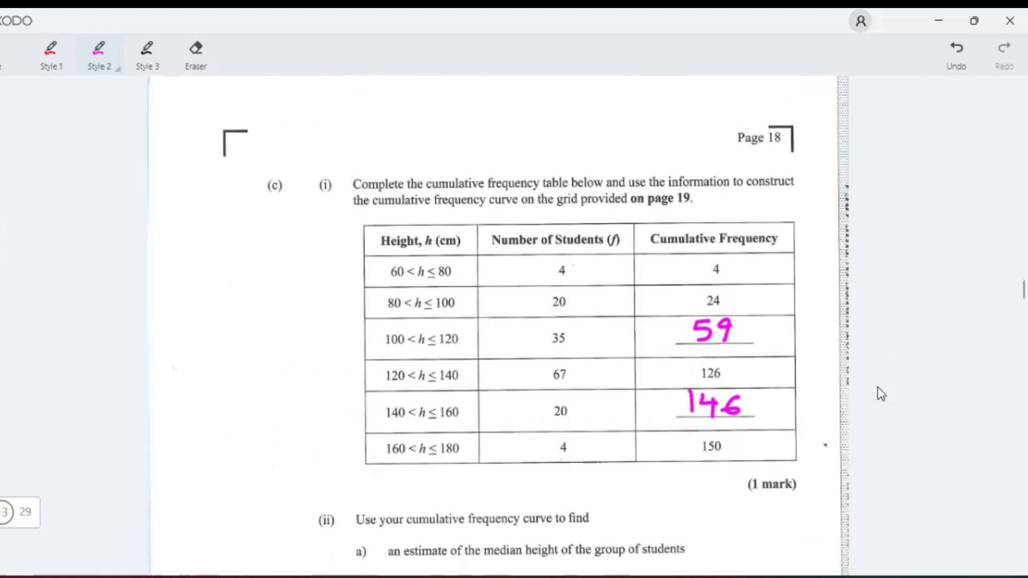
Step: Underline the 120 in the table's 100–120 row with freehand ink
click(4, 68)
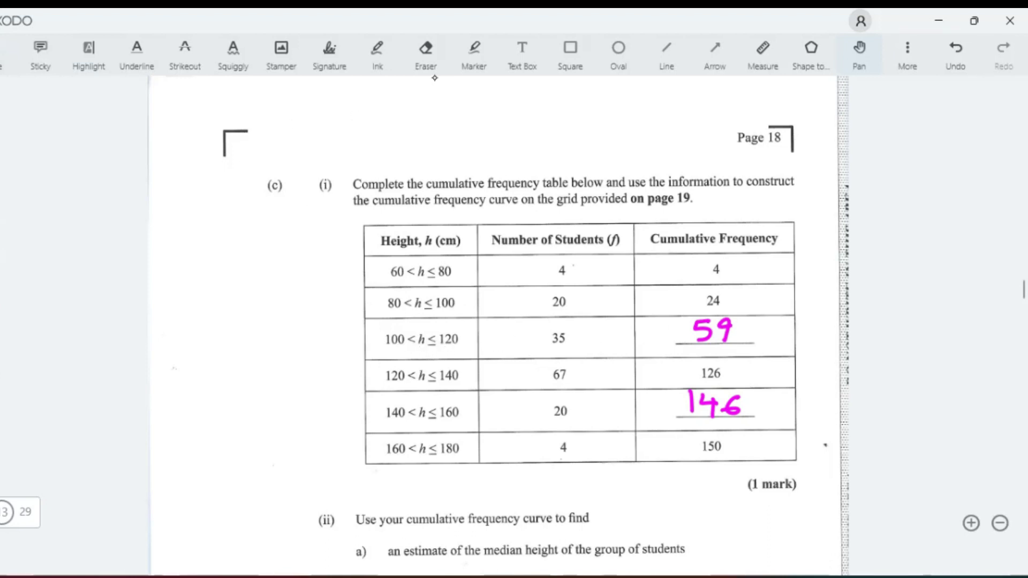
click(377, 59)
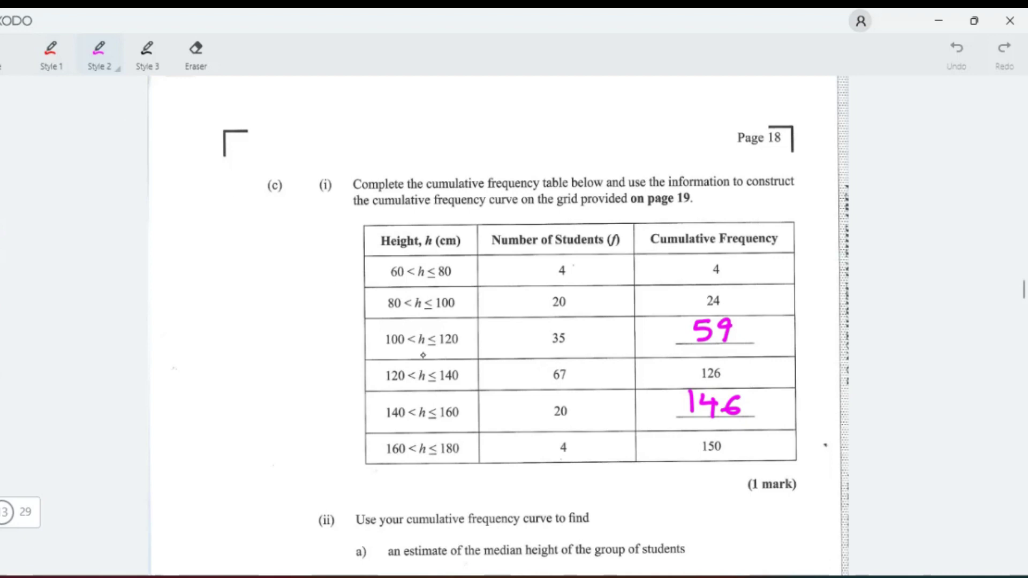
drag(442, 347, 464, 349)
scroll(491, 394, down, 15)
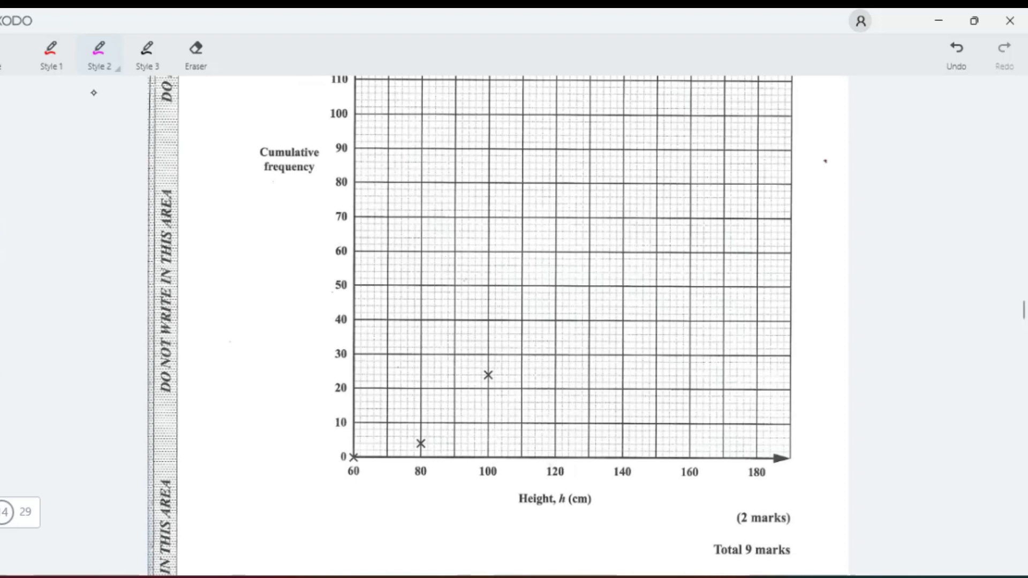
Step: Switch to the red pen and compare the table with the graph for points 120/59 and 160/146
click(62, 62)
scroll(826, 160, up, 10)
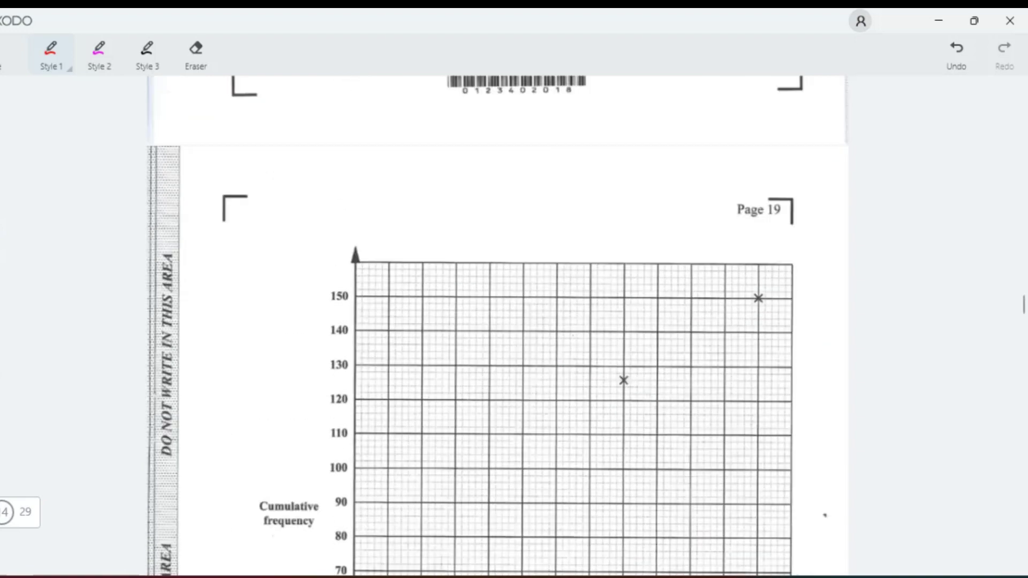
scroll(591, 275, up, 10)
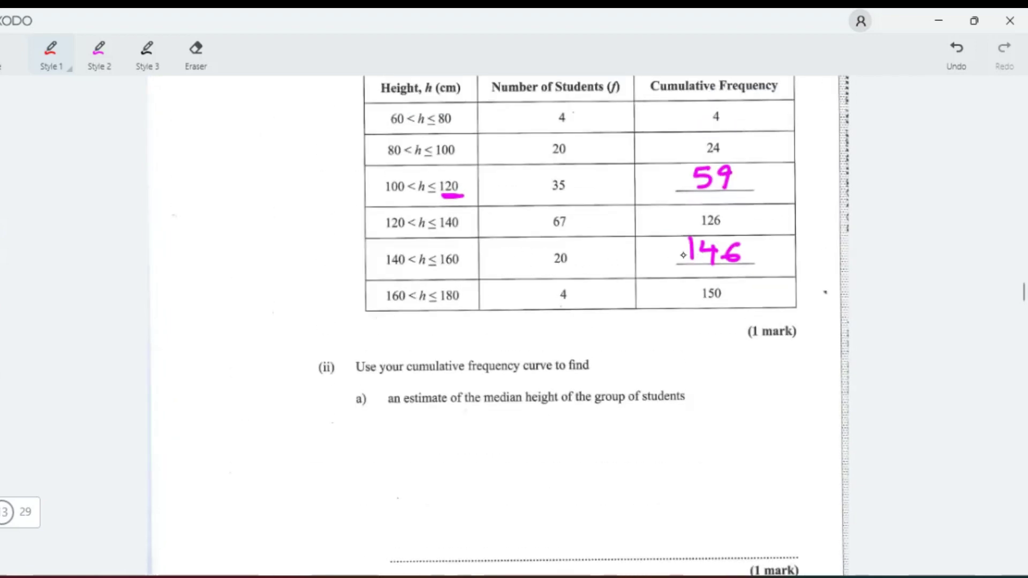
scroll(683, 255, down, 12)
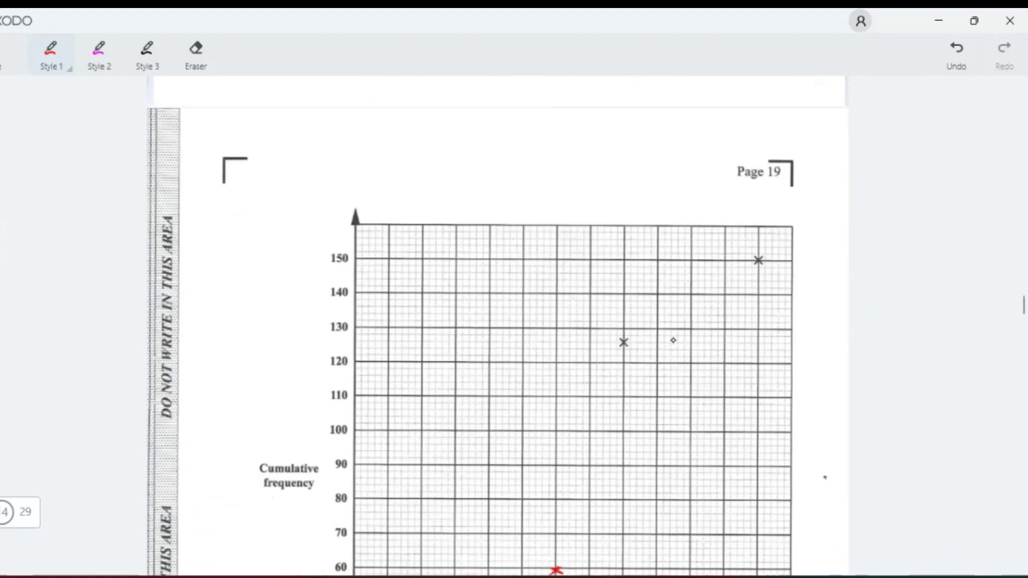
scroll(673, 341, down, 6)
scroll(687, 395, up, 5)
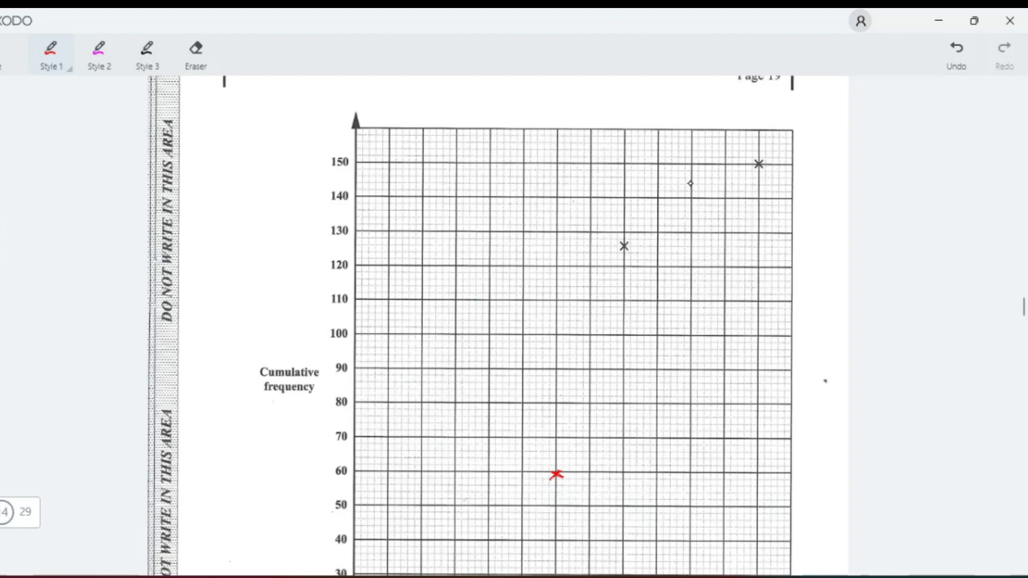
scroll(690, 180, down, 5)
scroll(690, 180, up, 7)
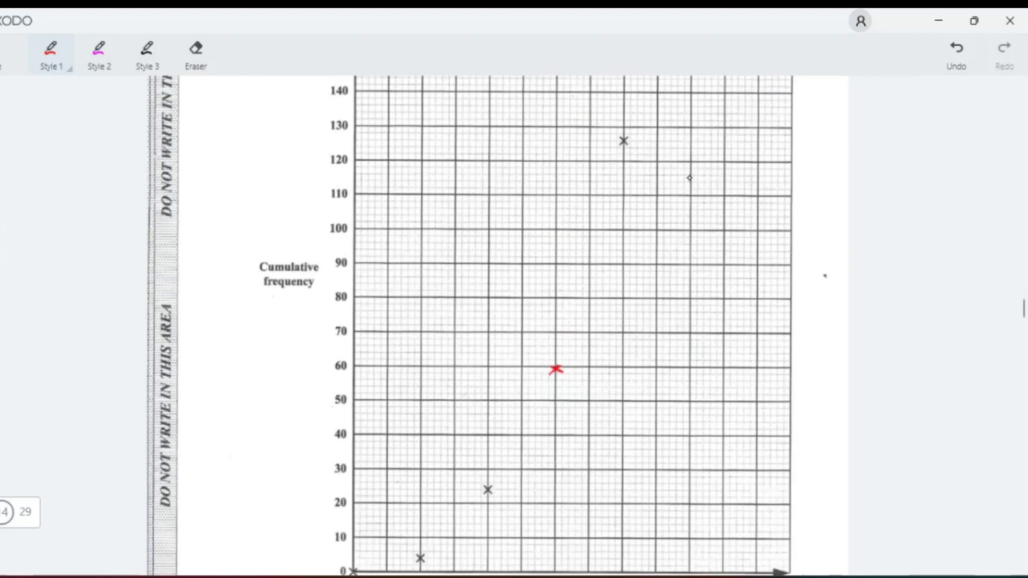
scroll(690, 179, down, 2)
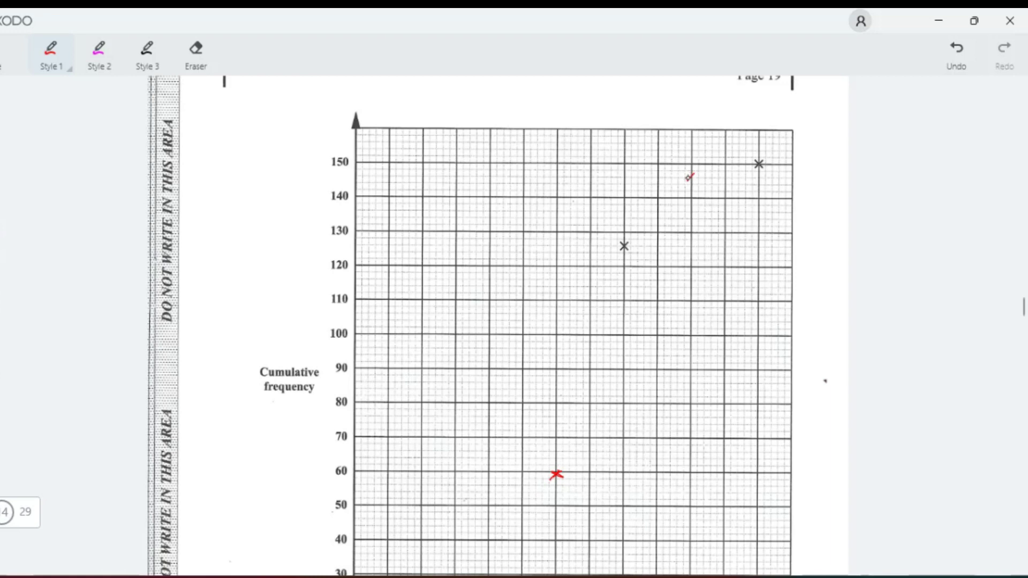
scroll(697, 177, down, 3)
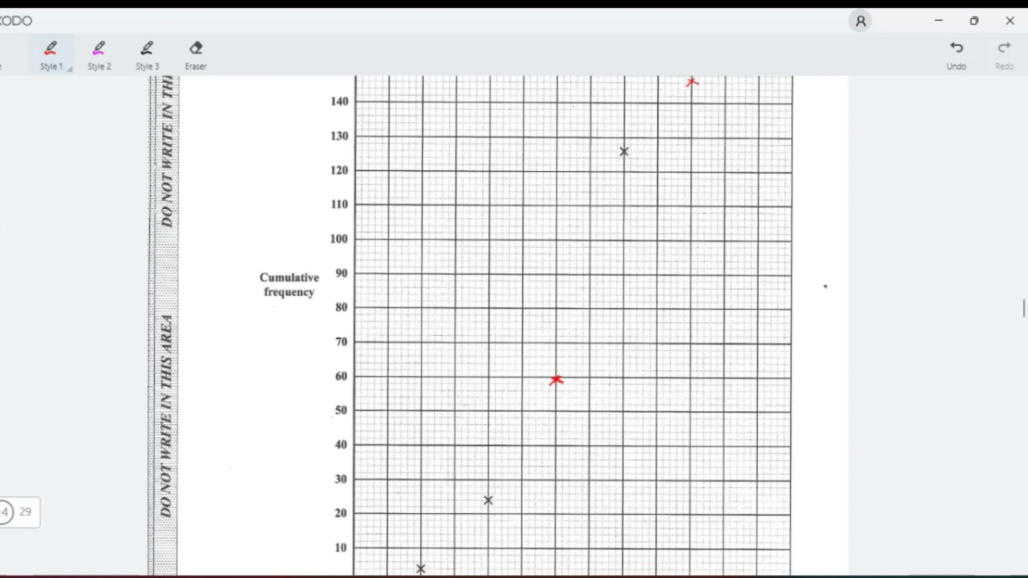
scroll(441, 289, up, 3)
Step: Zoom out and draw a red straight line from the origin to the 80 cm point
key(Escape)
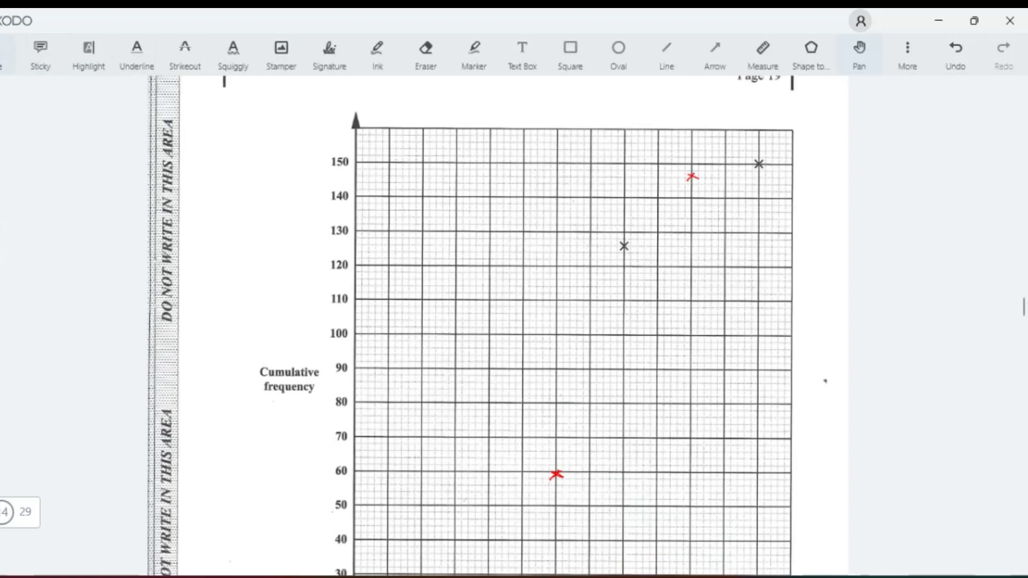
key(ctrl+minus)
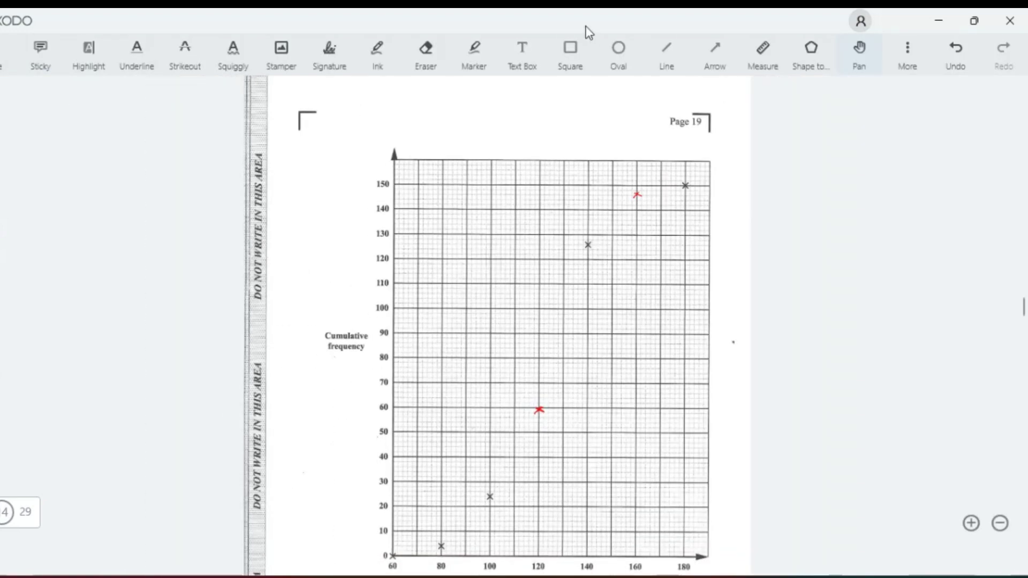
click(661, 56)
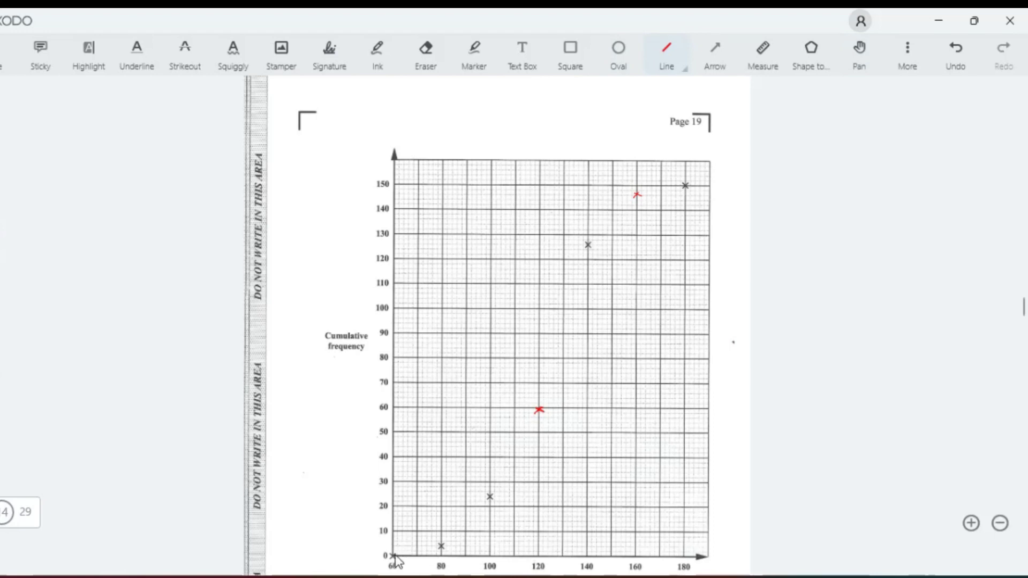
mouse_move(392, 556)
mouse_down()
mouse_move(455, 542)
mouse_move(535, 434)
mouse_move(589, 246)
mouse_move(610, 211)
mouse_move(643, 189)
mouse_move(637, 197)
mouse_move(686, 187)
mouse_up()
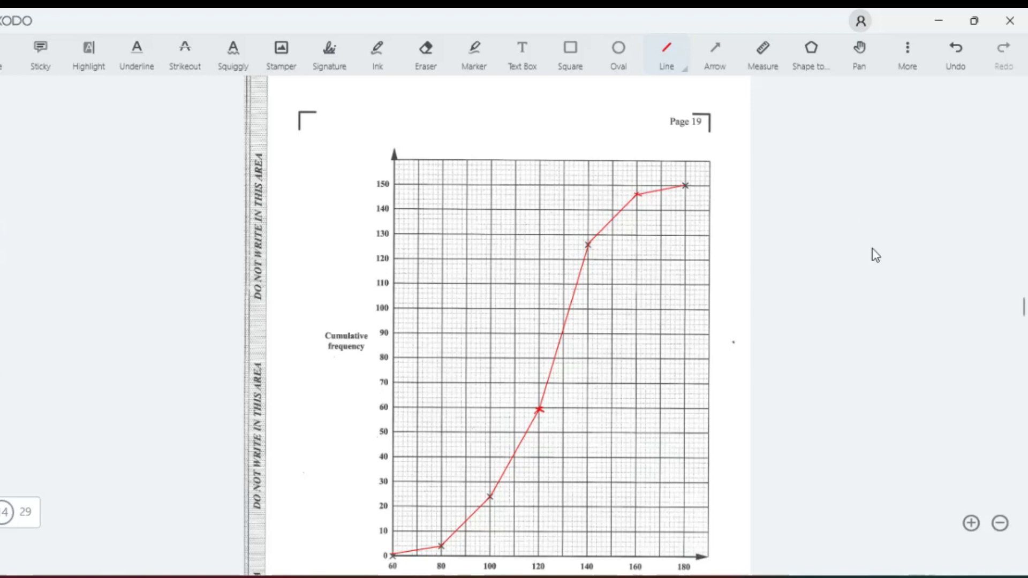
Step: Write a red 'Pos of Q2' label at 75 and draw dashed lines across to the curve and down
scroll(878, 261, down, 2)
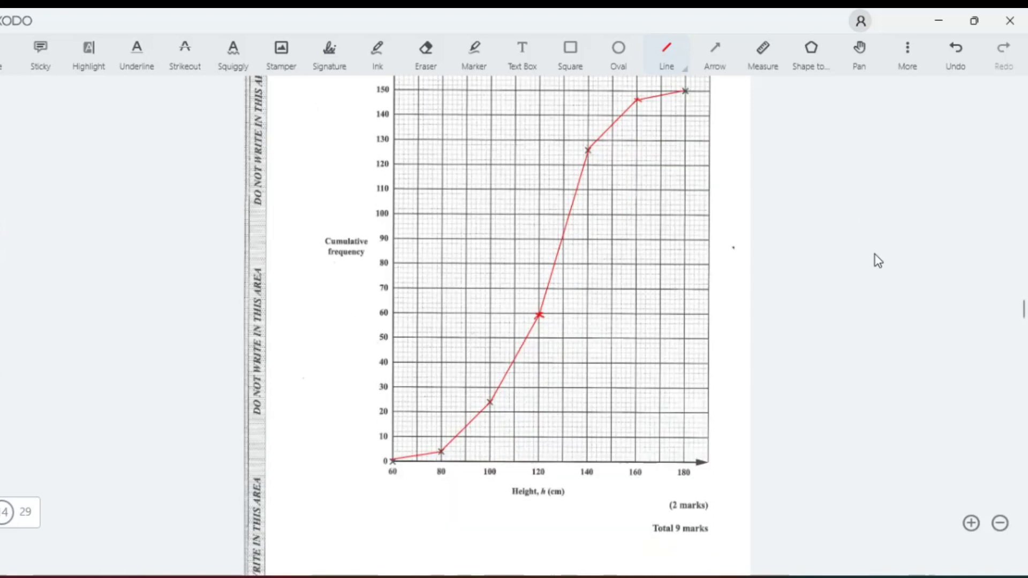
scroll(876, 260, up, 2)
scroll(874, 259, down, 2)
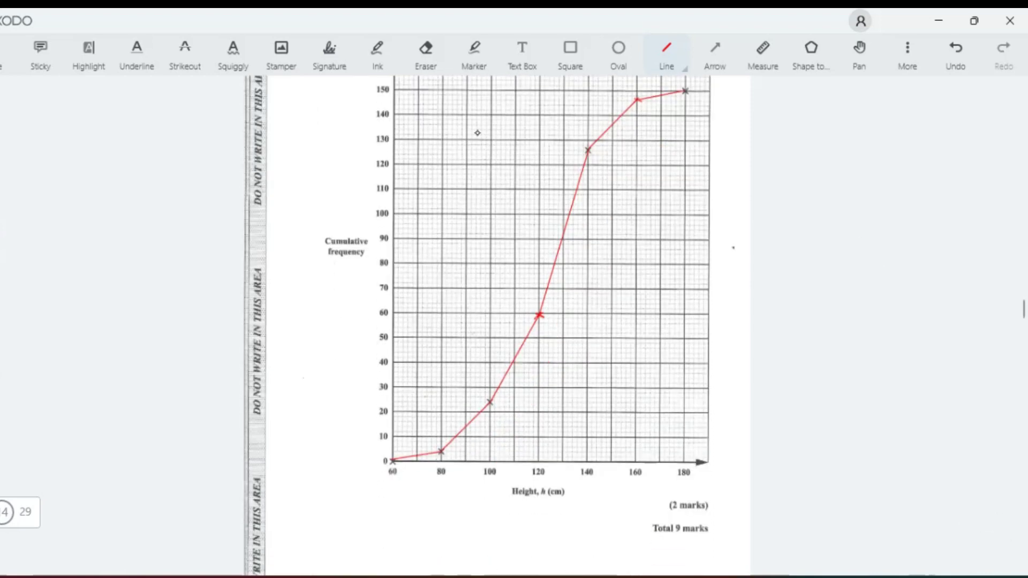
click(374, 65)
scroll(299, 156, up, 2)
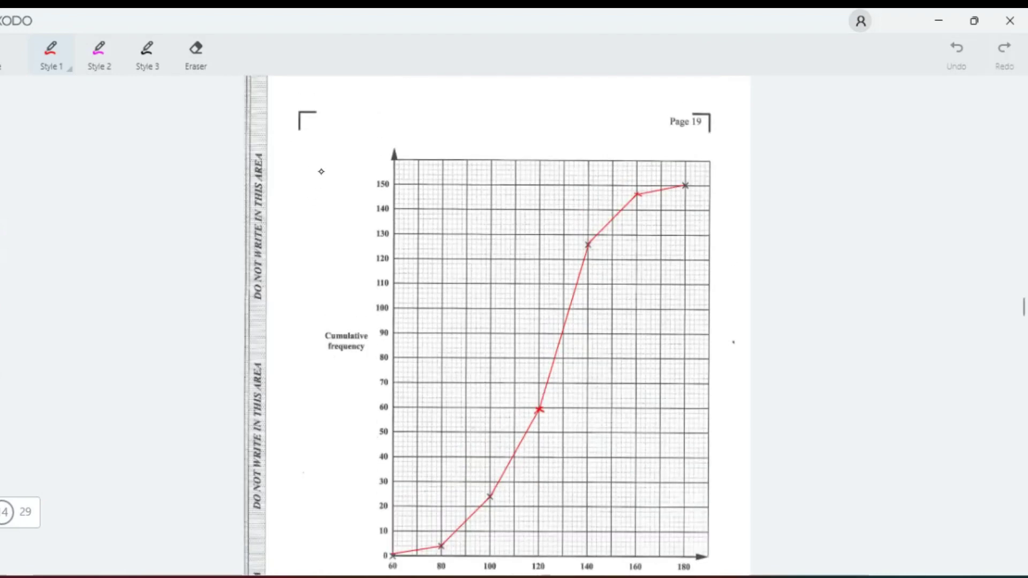
scroll(321, 171, down, 2)
scroll(373, 100, up, 2)
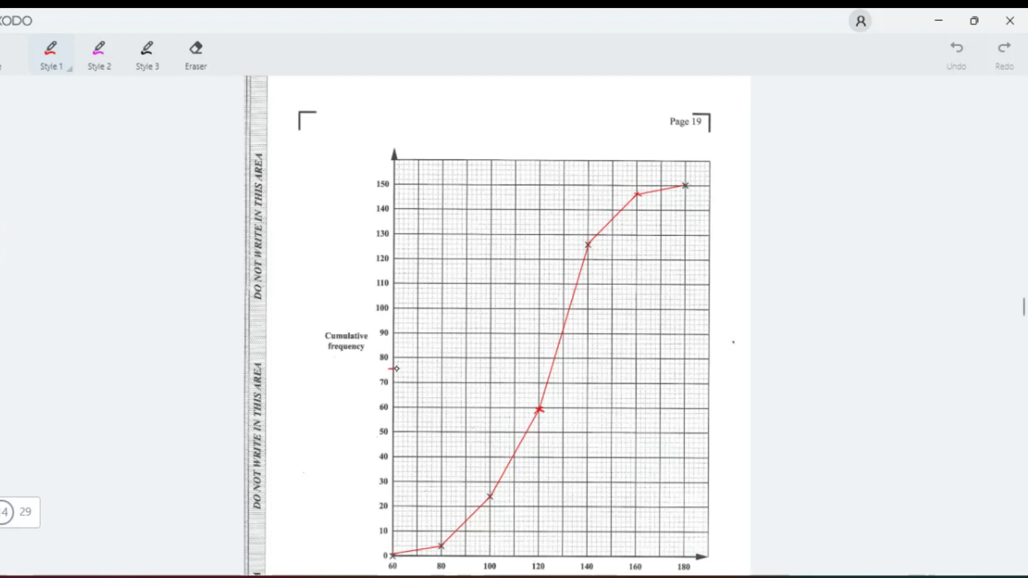
drag(396, 369, 398, 369)
mouse_move(308, 373)
mouse_down()
mouse_move(354, 365)
mouse_move(378, 377)
mouse_up()
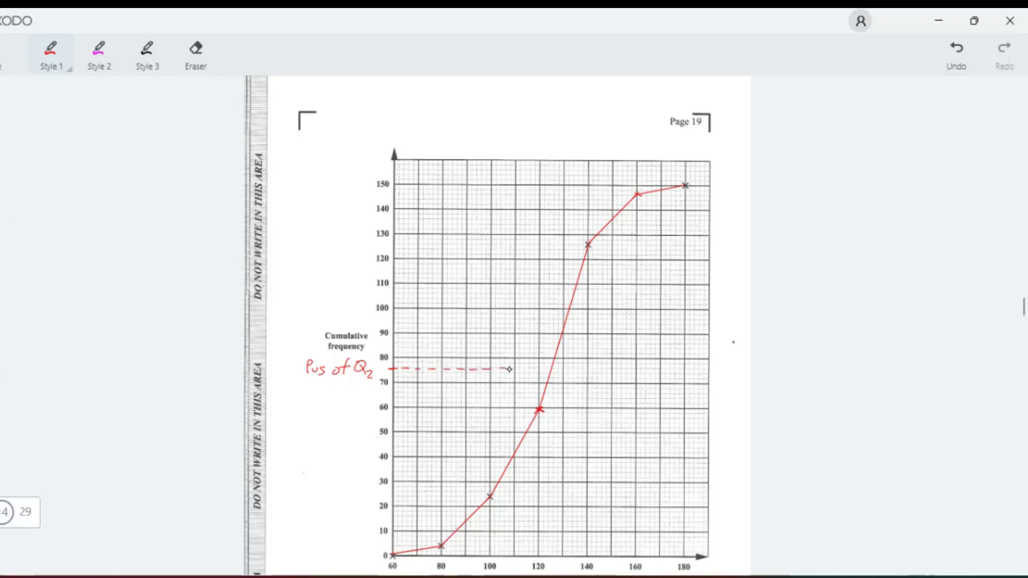
drag(509, 370, 517, 369)
drag(555, 385, 554, 474)
Step: Undo the red dashed median lines and 'Pos of Q2' label
key(Escape)
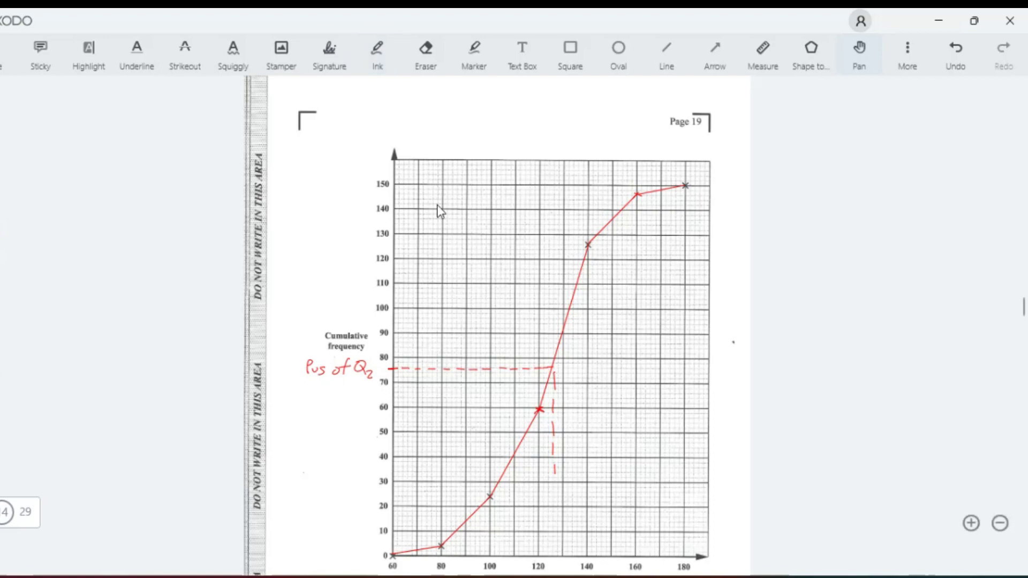
ctrl+scroll(527, 240, up, 3)
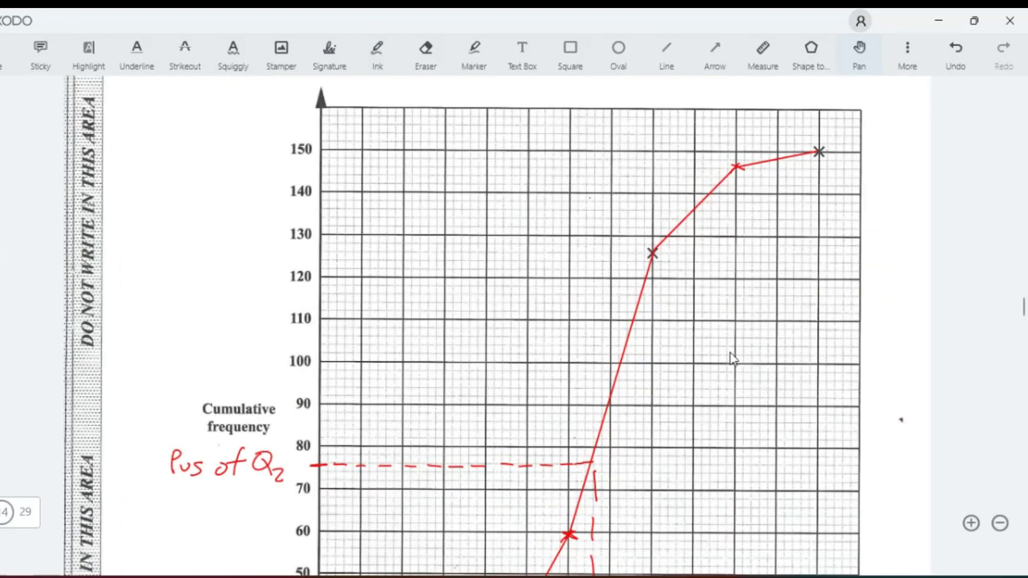
scroll(925, 368, down, 5)
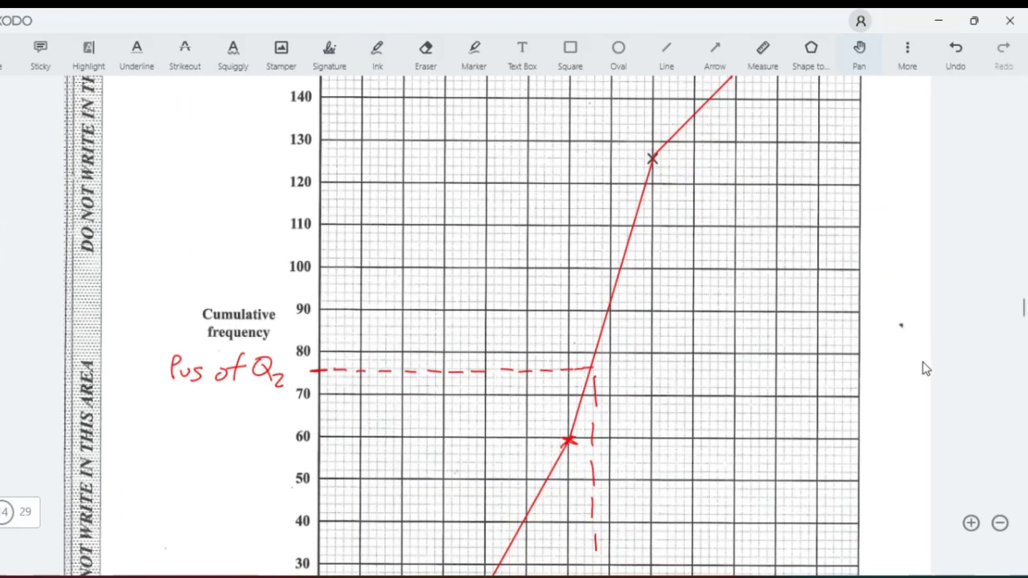
scroll(925, 368, up, 2)
scroll(925, 369, down, 2)
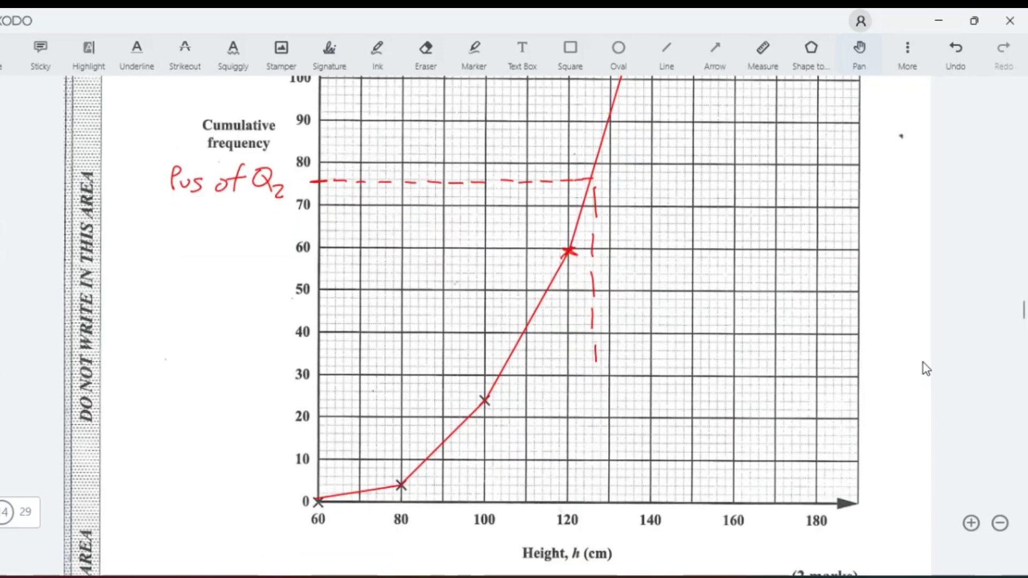
key(ctrl+z)
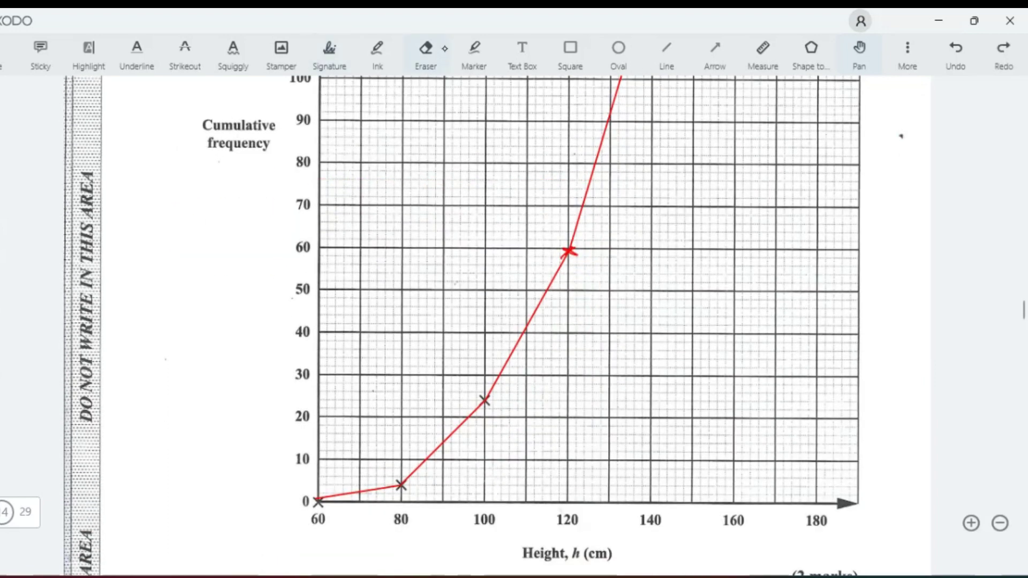
click(667, 50)
mouse_move(318, 184)
mouse_down()
mouse_move(395, 177)
mouse_move(319, 186)
mouse_up()
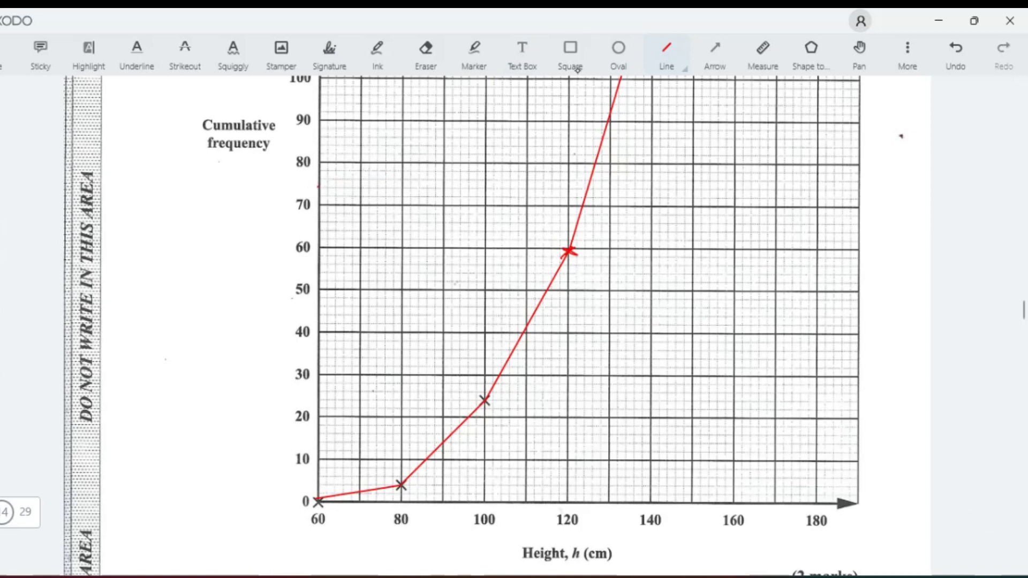
Step: Draw a yellow line across from cumulative frequency 75 to the curve
click(676, 74)
click(649, 102)
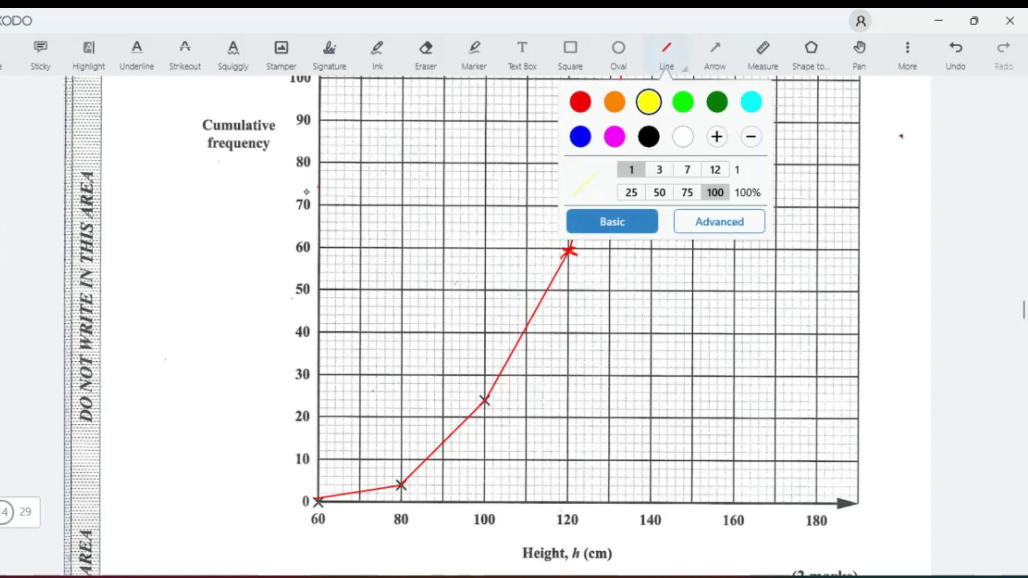
click(319, 182)
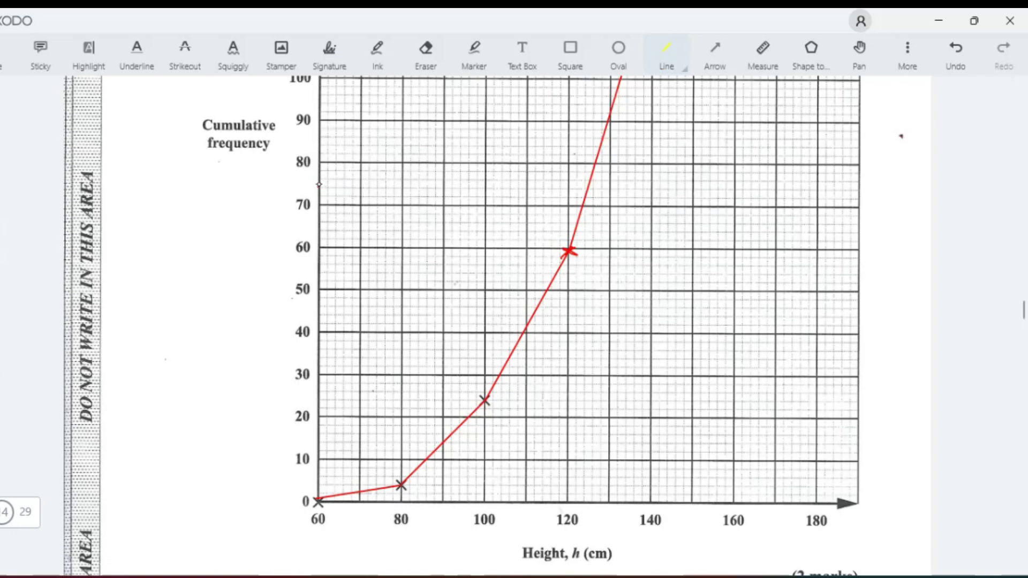
drag(319, 183, 588, 185)
Step: Draw a bright green line straight down from the curve to the height axis
click(683, 69)
click(683, 103)
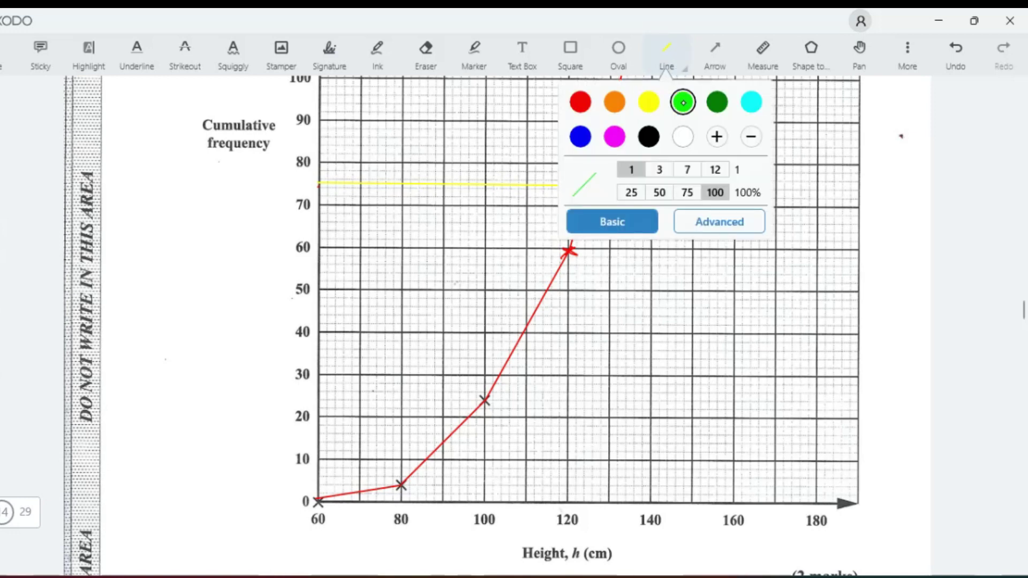
click(223, 234)
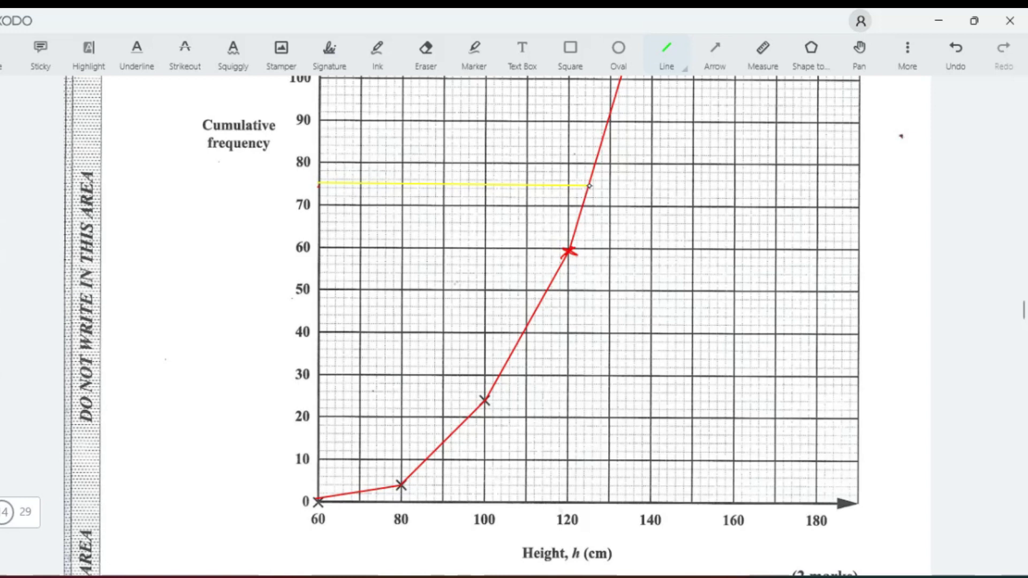
drag(590, 186, 588, 502)
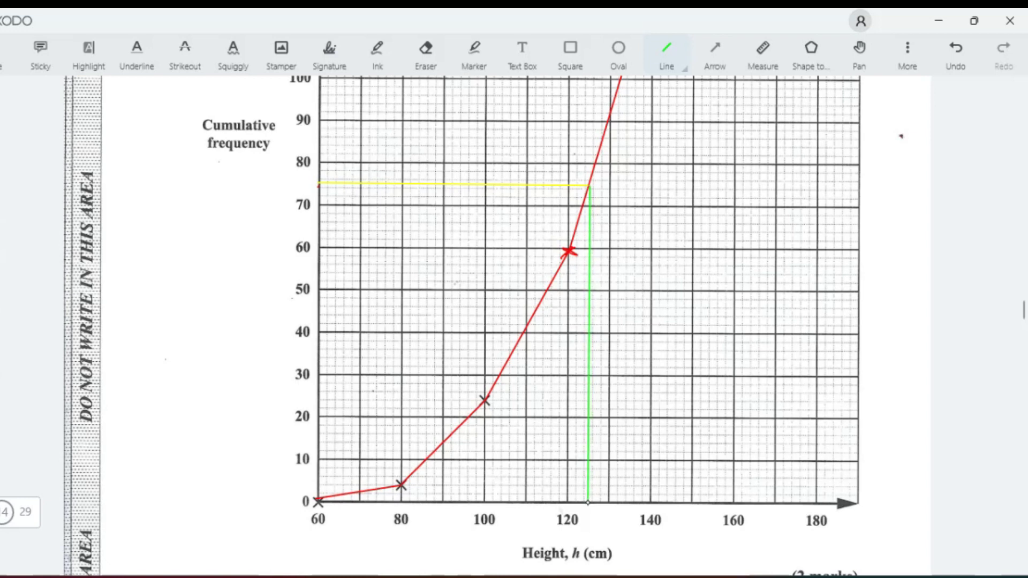
click(377, 56)
Step: Handwrite a magenta 'Pos of Q2' label and Q2 under the height axis near 125
mouse_move(167, 158)
mouse_down()
mouse_move(165, 185)
mouse_move(170, 172)
mouse_up()
mouse_move(208, 173)
mouse_down()
mouse_move(199, 182)
mouse_move(206, 177)
mouse_up()
mouse_move(234, 157)
mouse_down()
mouse_move(219, 184)
mouse_move(231, 169)
mouse_up()
mouse_move(254, 160)
mouse_down()
mouse_move(262, 189)
mouse_move(282, 199)
mouse_up()
drag(177, 194, 182, 201)
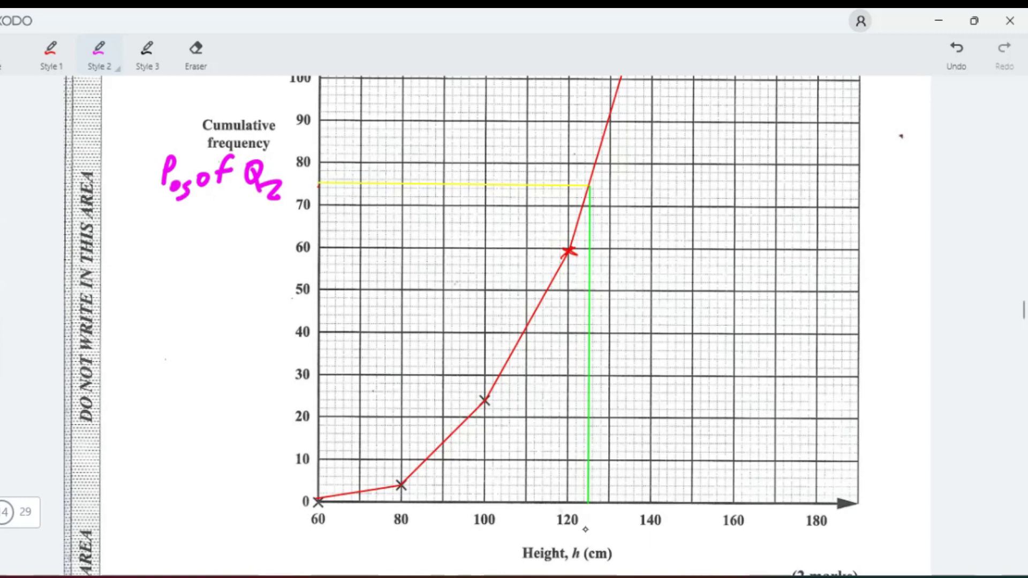
drag(585, 530, 595, 545)
drag(596, 530, 610, 546)
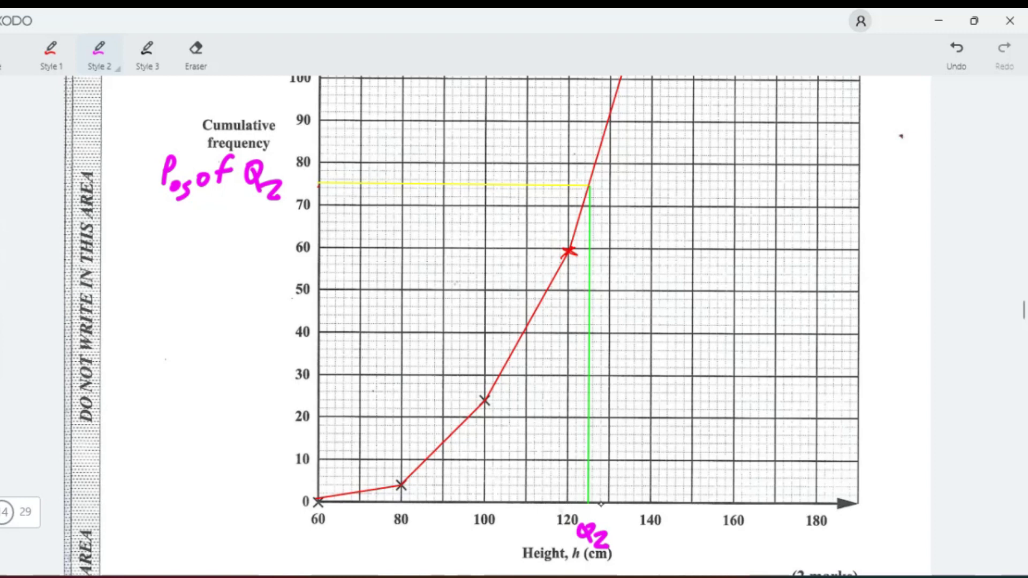
drag(607, 506, 622, 509)
key(Escape)
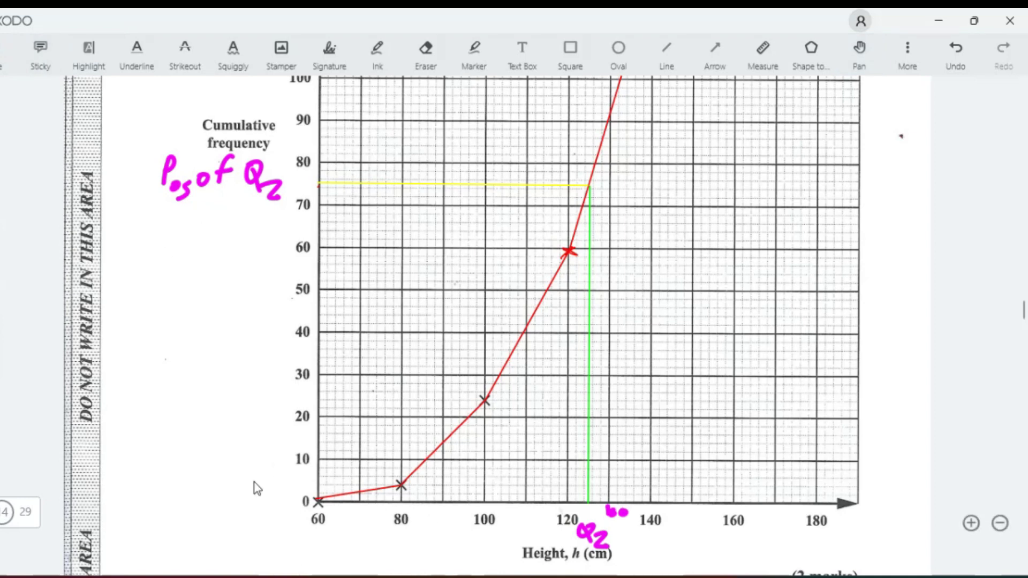
Step: Handwrite 124.5cm as the estimated median on the part (ii) a) answer line
key(Escape)
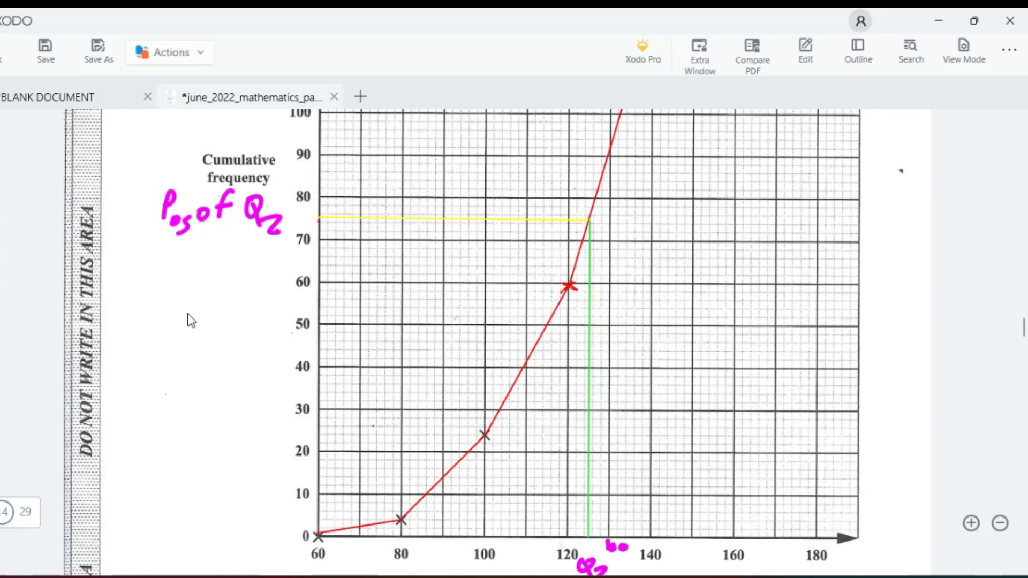
scroll(191, 320, up, 10)
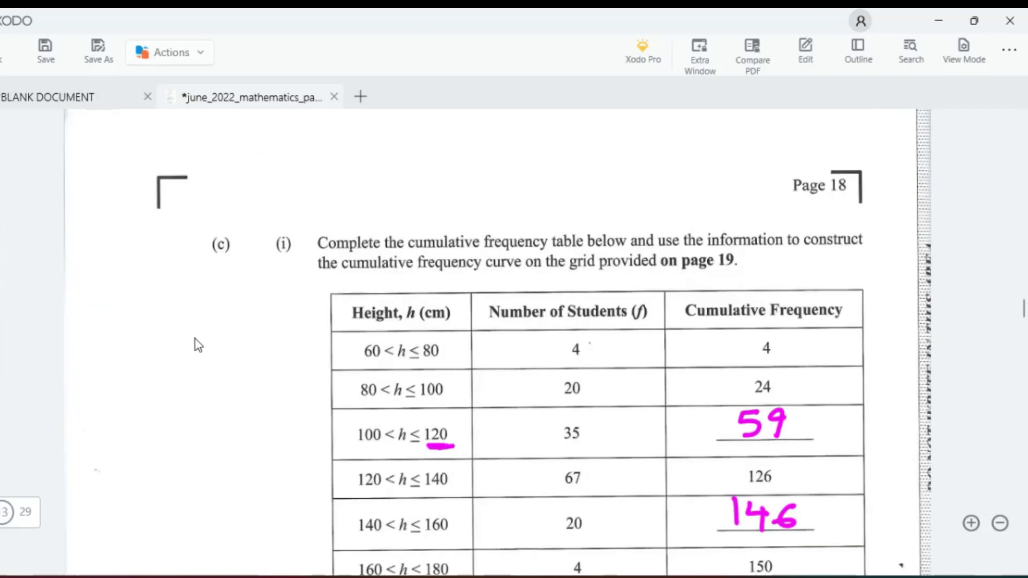
scroll(200, 346, down, 1)
scroll(200, 347, down, 10)
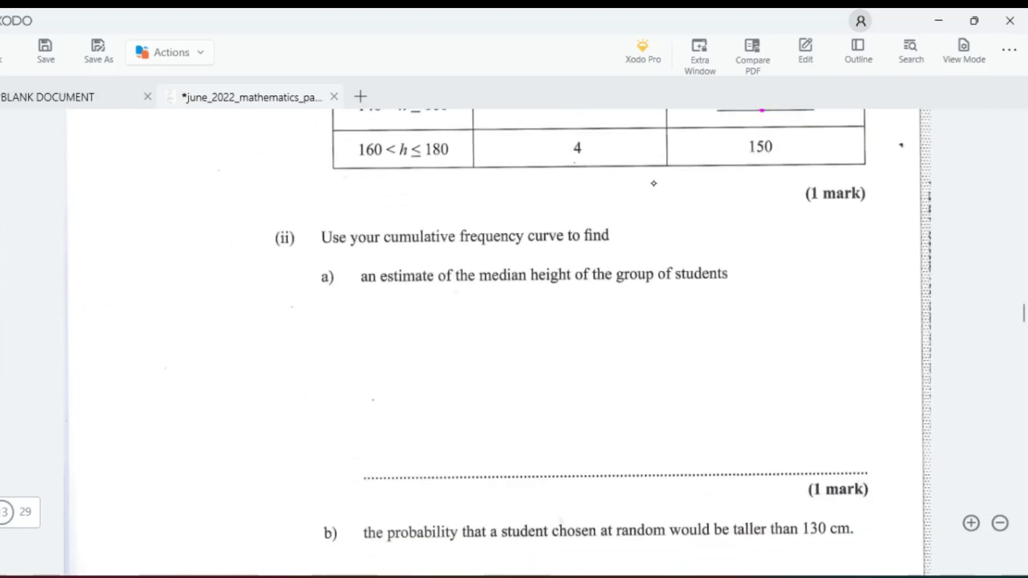
mouse_move(496, 429)
mouse_down()
mouse_move(493, 460)
mouse_move(554, 449)
mouse_move(547, 460)
mouse_up()
click(560, 454)
mouse_move(599, 427)
mouse_down()
mouse_move(587, 428)
mouse_move(581, 458)
mouse_up()
mouse_move(622, 447)
mouse_down()
mouse_move(621, 459)
mouse_move(650, 461)
mouse_up()
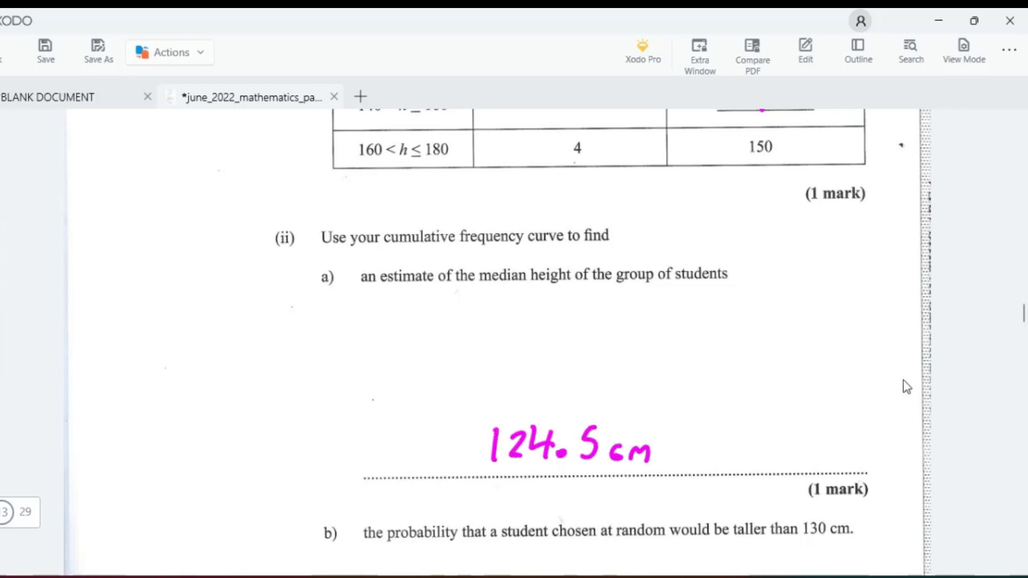
scroll(842, 386, down, 4)
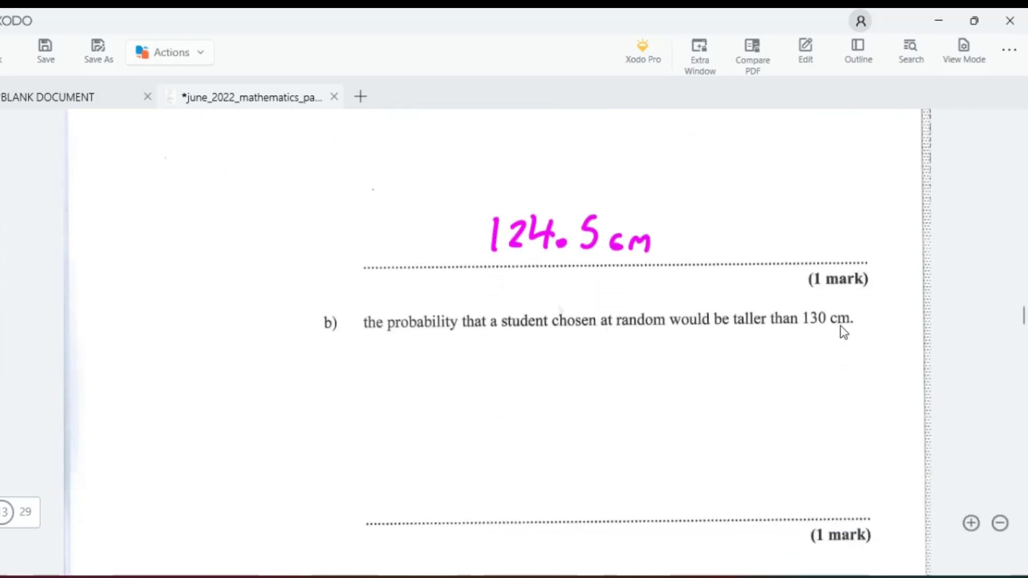
scroll(844, 329, down, 6)
scroll(841, 326, down, 9)
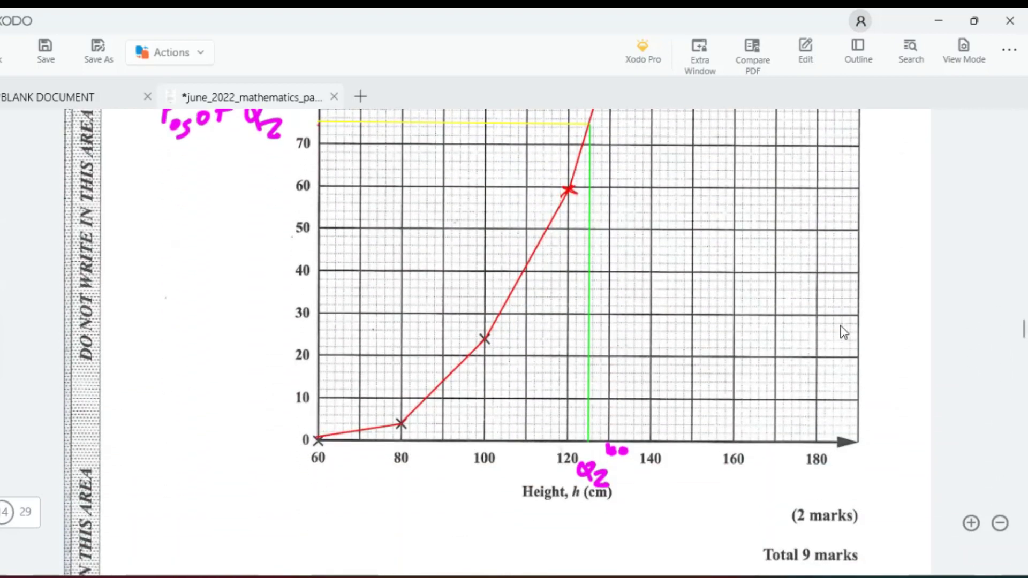
Step: Select the Line tool and change its colour from green to black
scroll(840, 326, up, 2)
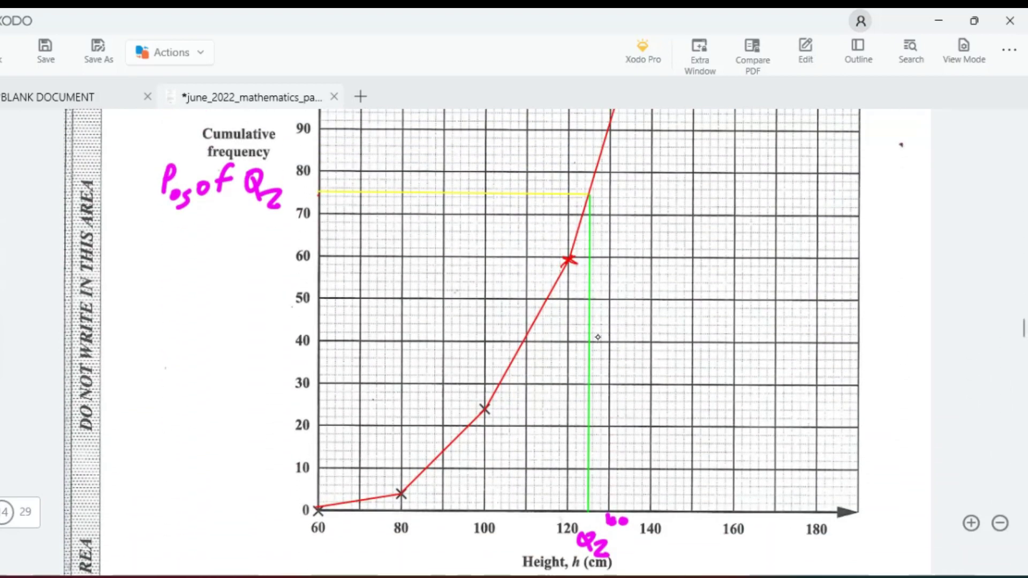
click(806, 52)
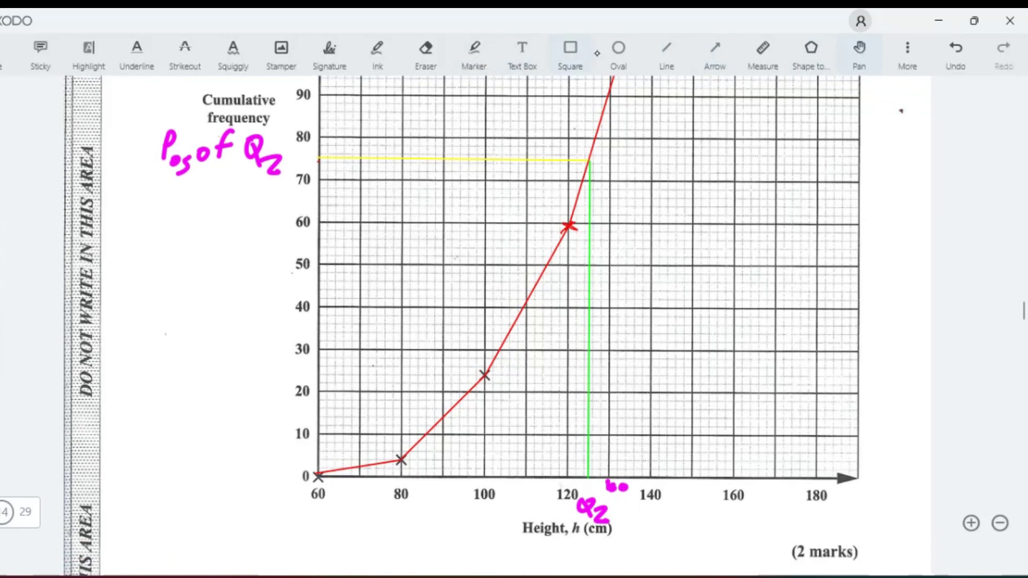
click(670, 55)
click(686, 69)
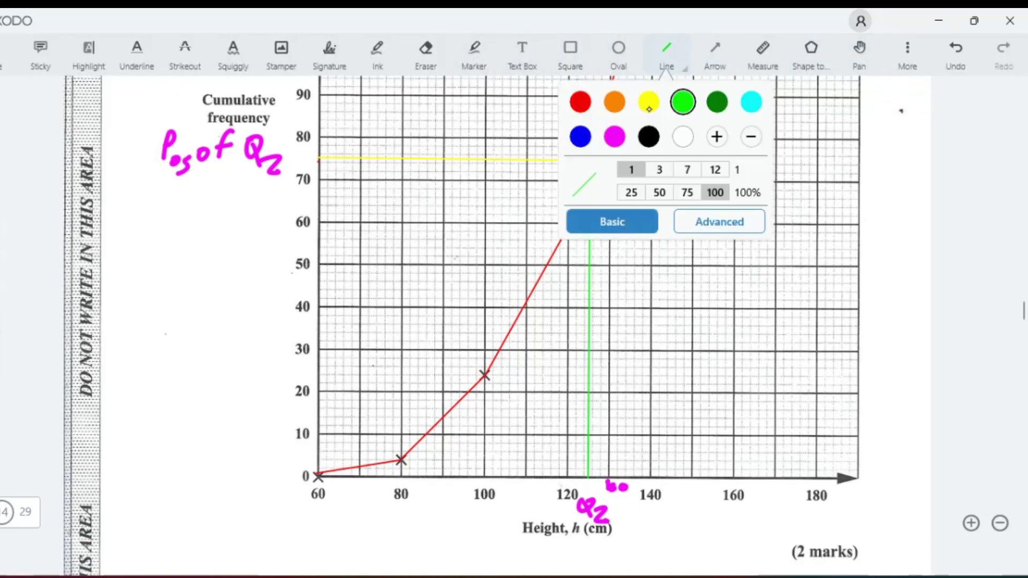
click(647, 135)
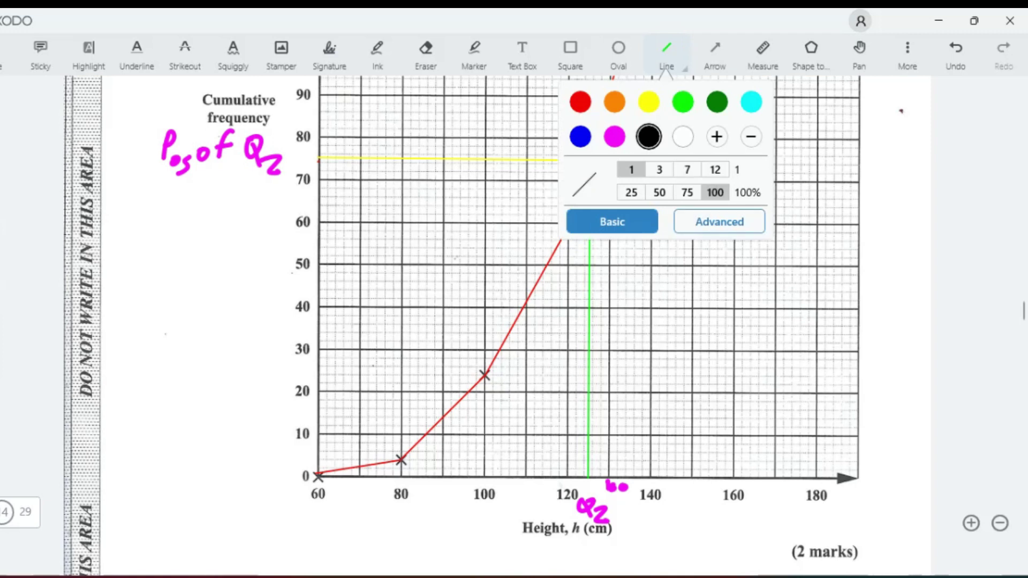
click(532, 423)
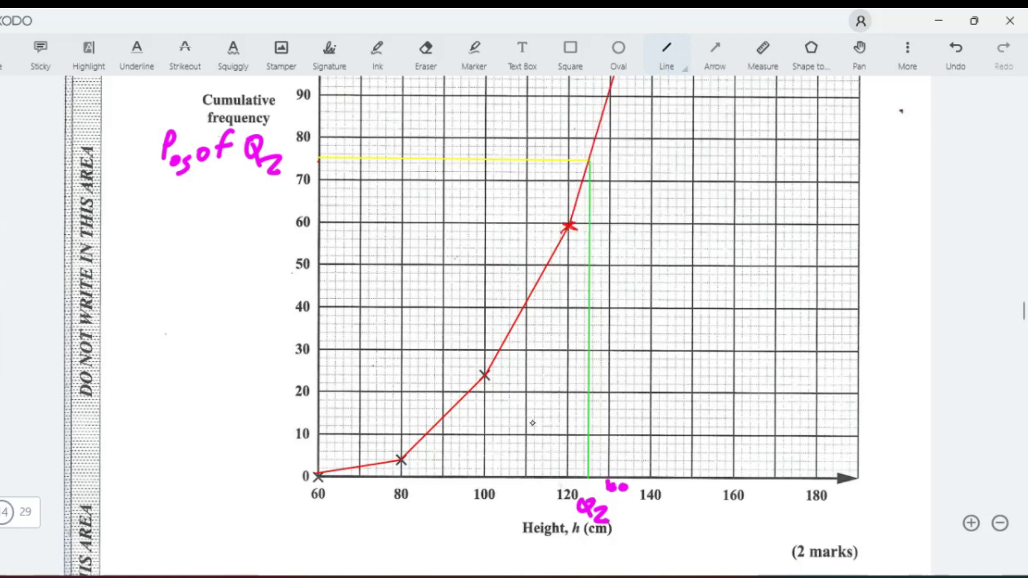
Step: Draw a black line from 130 cm on the height axis up to the curve
click(608, 479)
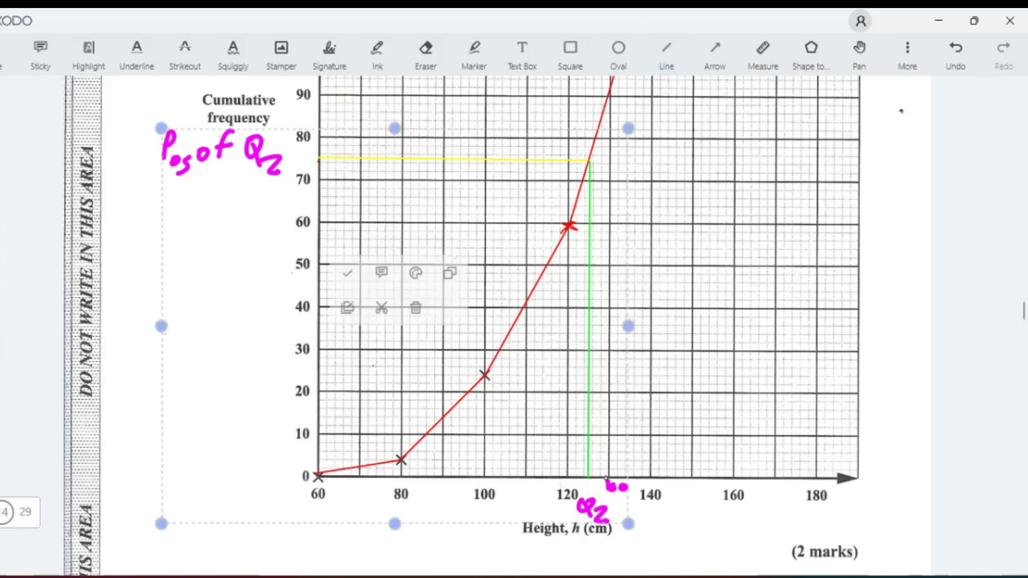
click(612, 472)
drag(608, 476, 319, 86)
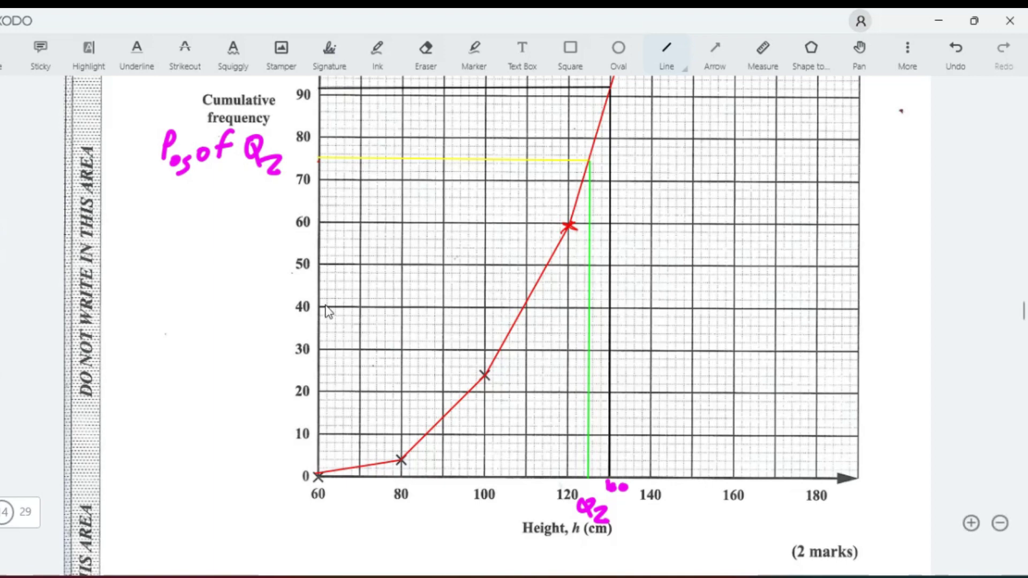
Step: In red ink, label 92 on the frequency axis and draw an arrow from 92 to 150
scroll(263, 299, up, 5)
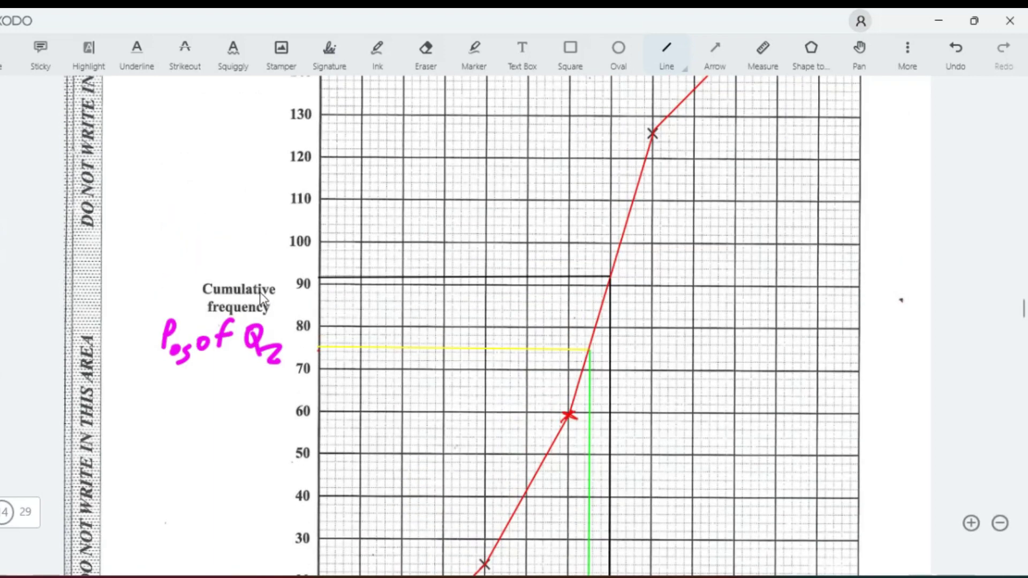
click(380, 56)
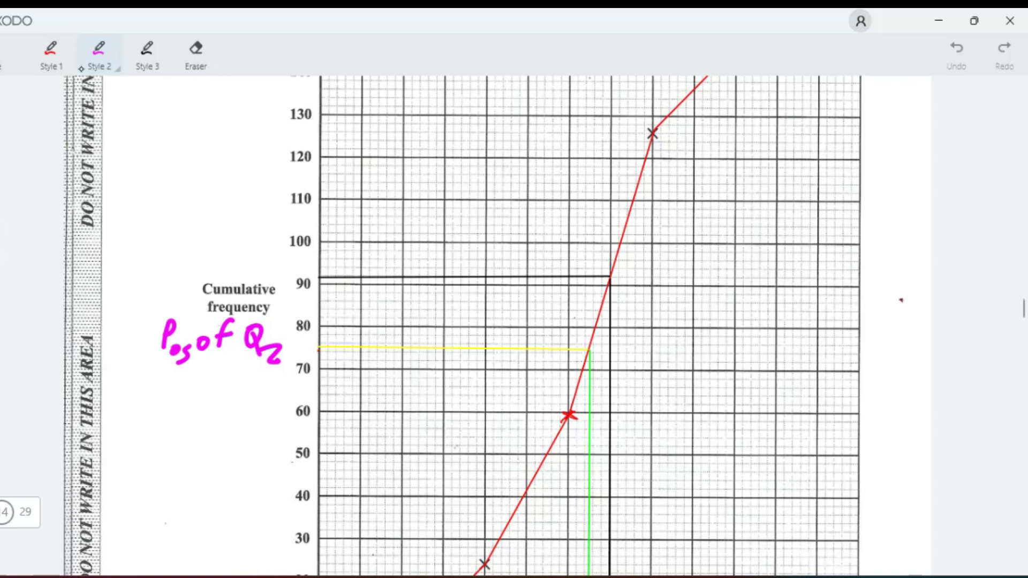
mouse_move(286, 268)
mouse_down()
mouse_move(283, 279)
mouse_move(304, 276)
mouse_up()
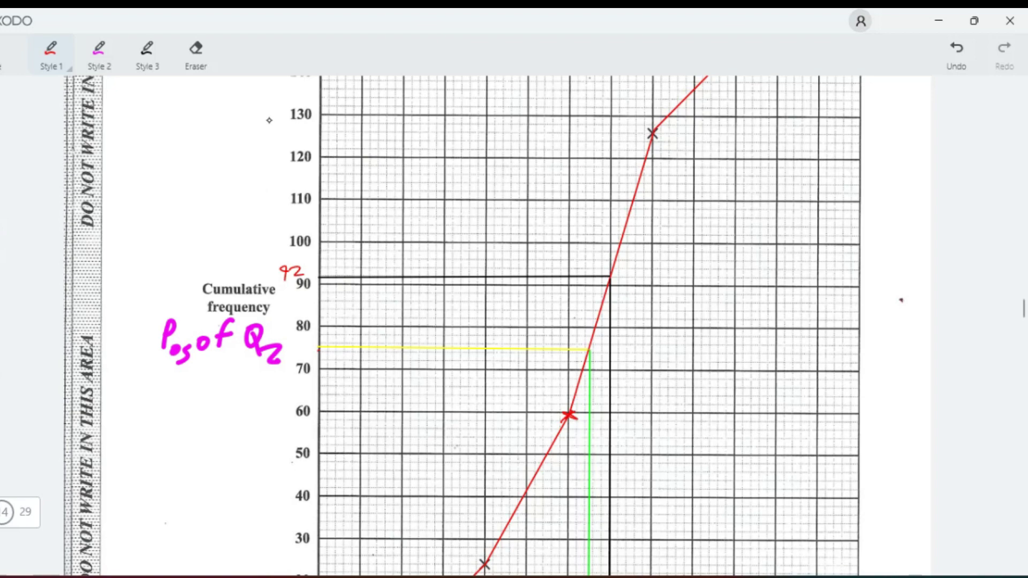
scroll(270, 120, up, 4)
scroll(268, 139, down, 2)
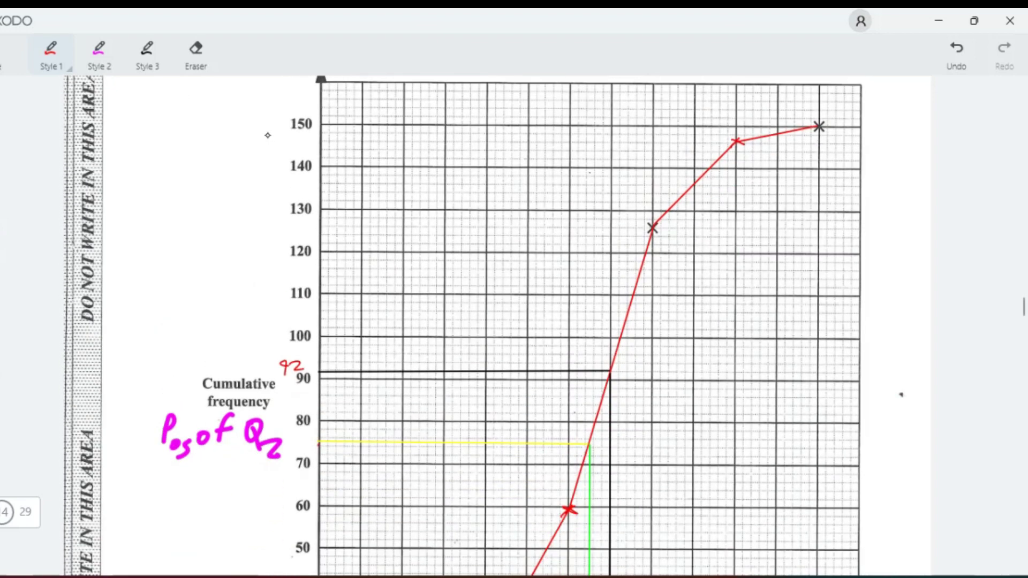
drag(264, 126, 267, 361)
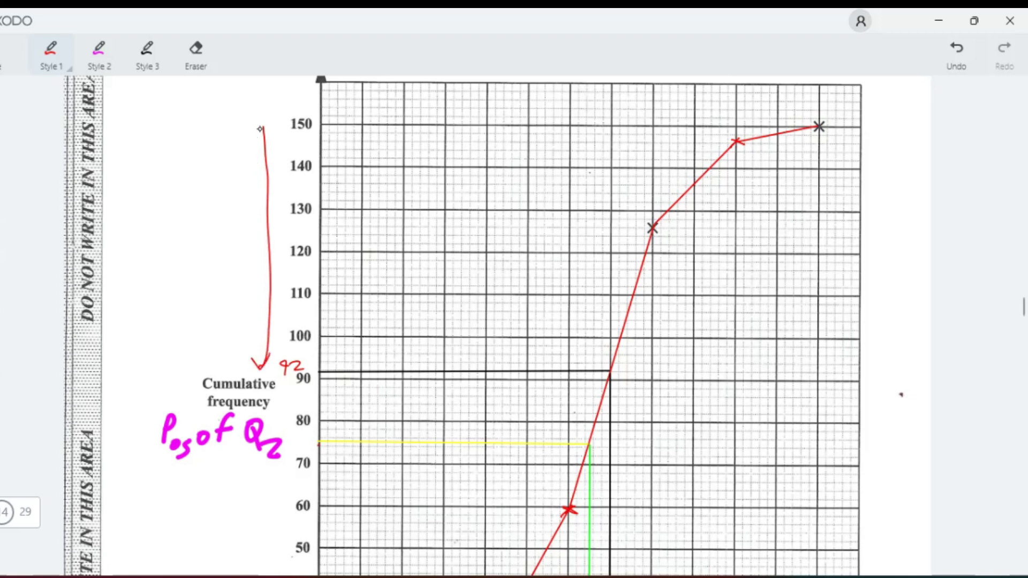
drag(253, 138, 271, 136)
Step: Write the working 150 − 92 = 68 beside the arrow
drag(137, 170, 137, 179)
mouse_move(156, 163)
mouse_down()
mouse_move(145, 177)
mouse_move(164, 169)
mouse_move(160, 204)
mouse_up()
mouse_move(168, 191)
mouse_down()
mouse_move(182, 203)
mouse_move(108, 221)
mouse_up()
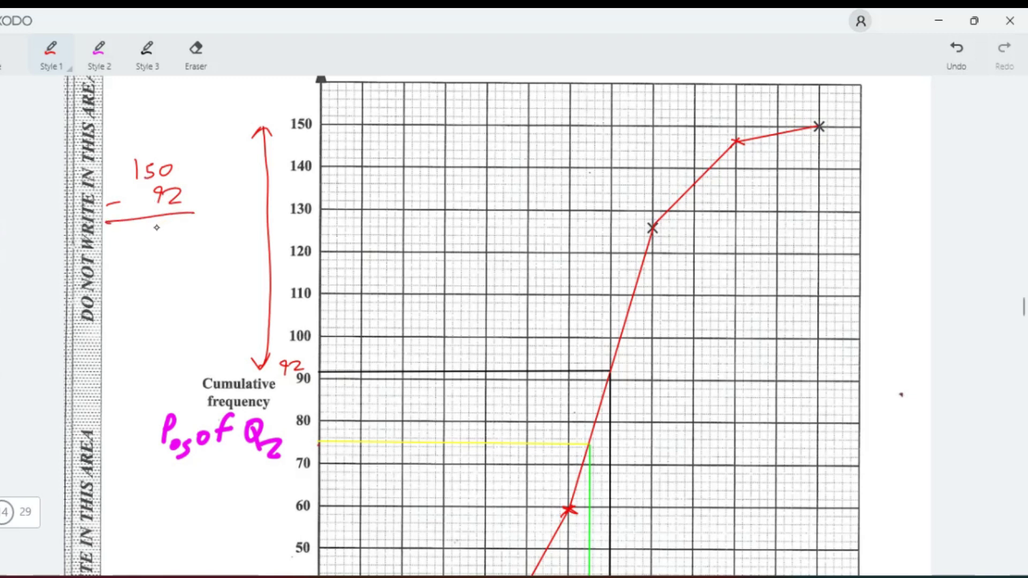
drag(160, 226, 147, 241)
drag(175, 227, 170, 246)
Step: Check 150 − 92 = 58 on the fx-82ES calculator and correct the handwritten 68 to 58
key(alt+Tab)
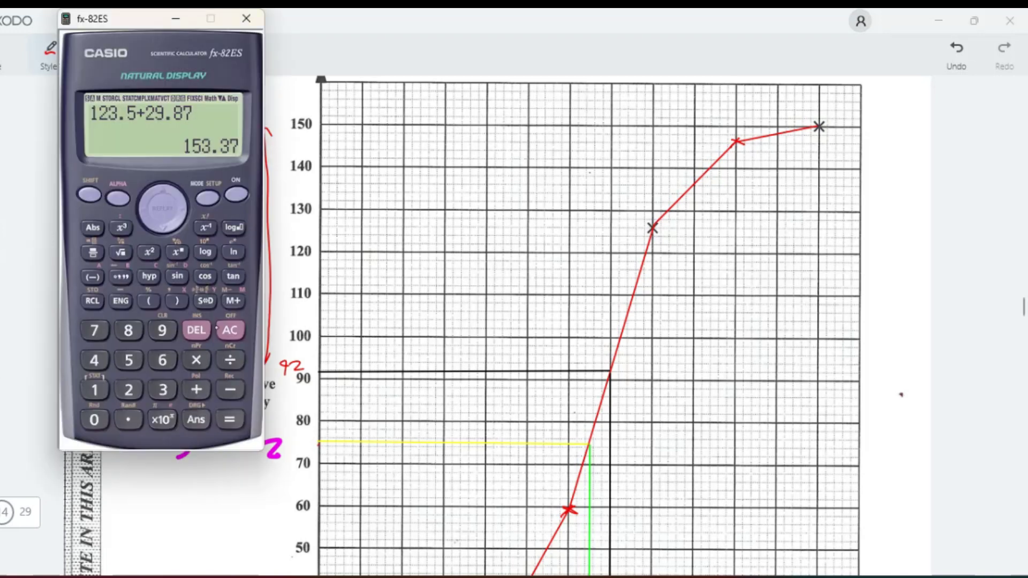
key(Escape)
text(150)
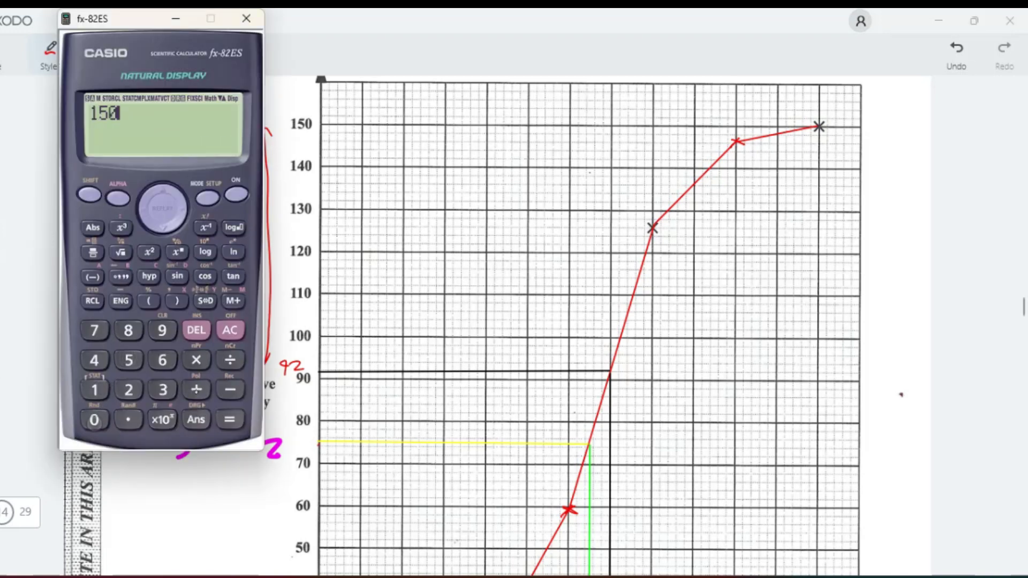
text(-92)
key(Return)
key(alt+Tab)
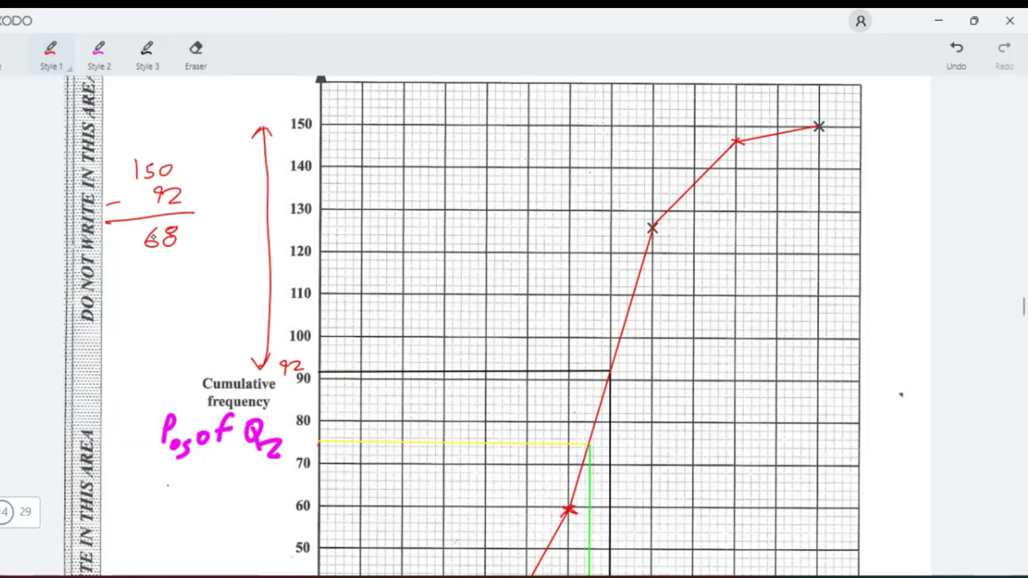
mouse_move(152, 231)
mouse_down()
mouse_move(144, 247)
mouse_move(146, 237)
mouse_up()
Step: Under part b), begin a red probability fraction with 58 as the numerator
scroll(138, 349, up, 10)
scroll(138, 349, down, 5)
scroll(138, 349, down, 8)
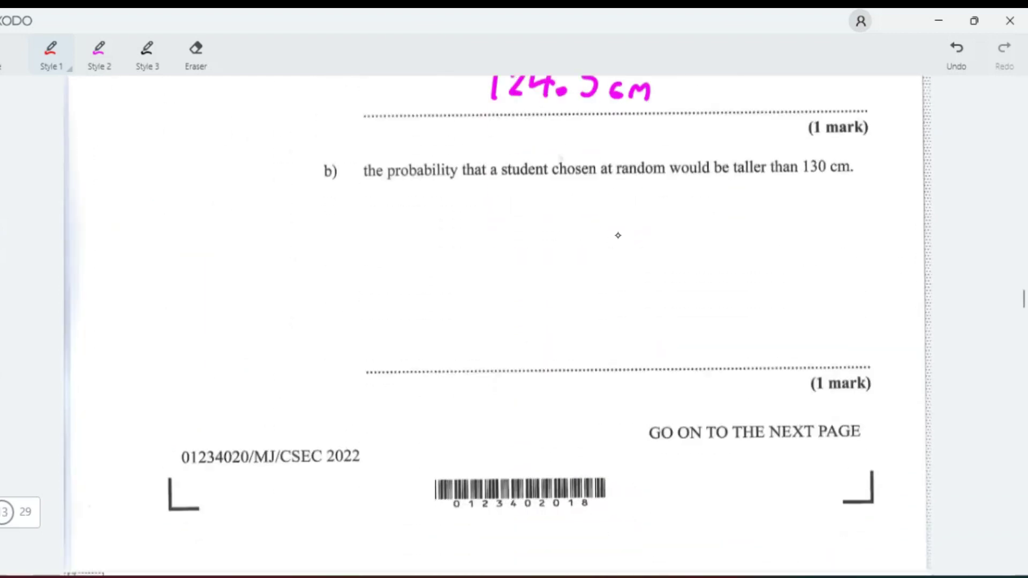
scroll(615, 232, up, 2)
mouse_move(498, 305)
mouse_down()
mouse_move(479, 328)
mouse_move(508, 321)
mouse_move(515, 308)
mouse_move(454, 349)
mouse_move(471, 386)
mouse_up()
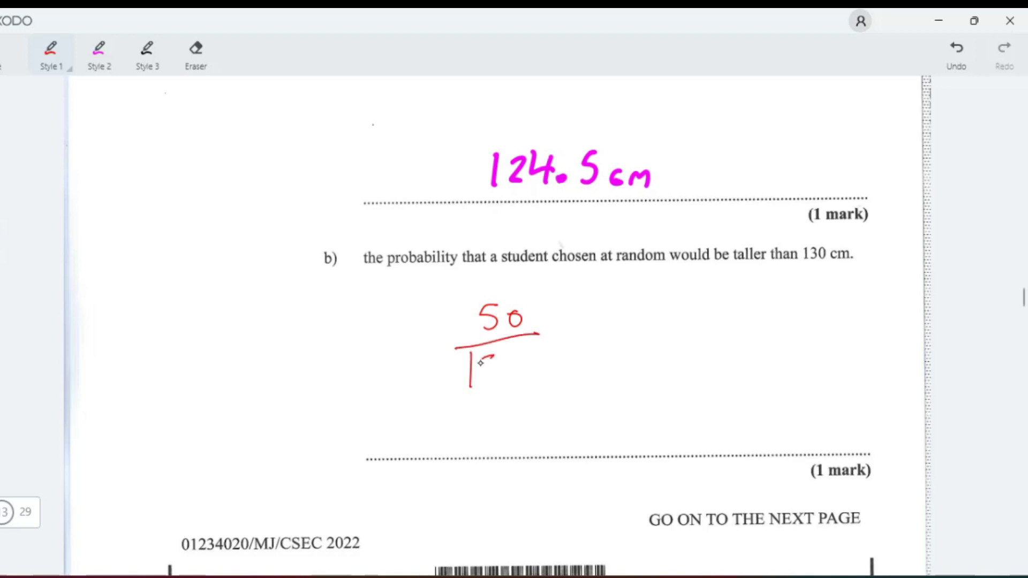